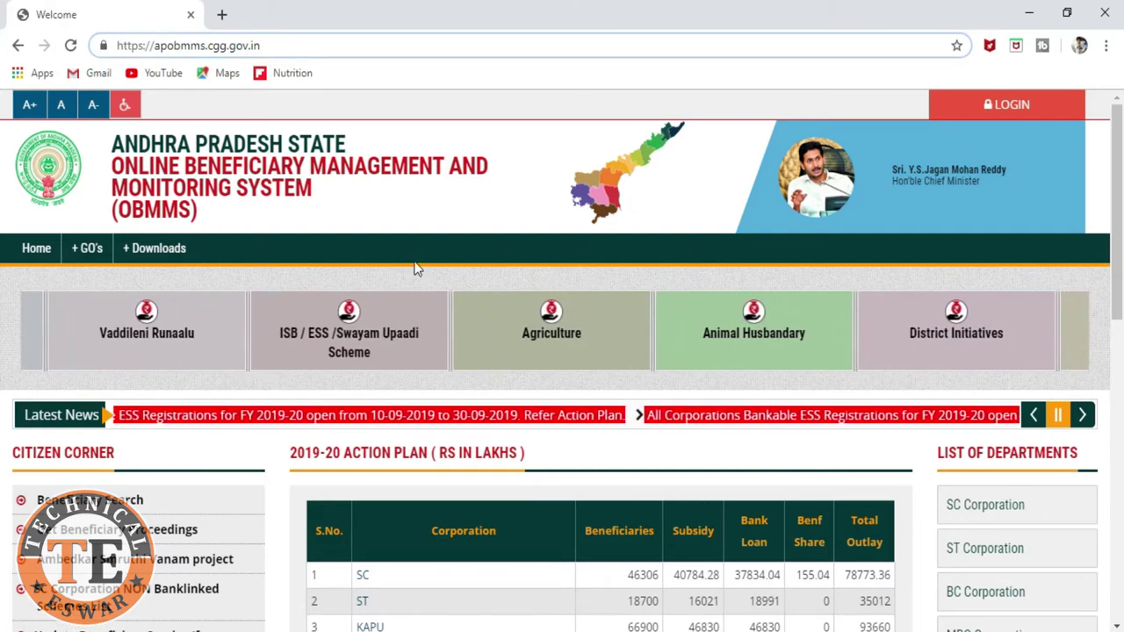
# Step: Scroll the AP OBMMS home page down to Citizen Corner and the 2019-20 action plan table
pyautogui.scroll(-2, 413, 266)
pyautogui.scroll(-1, 414, 262)
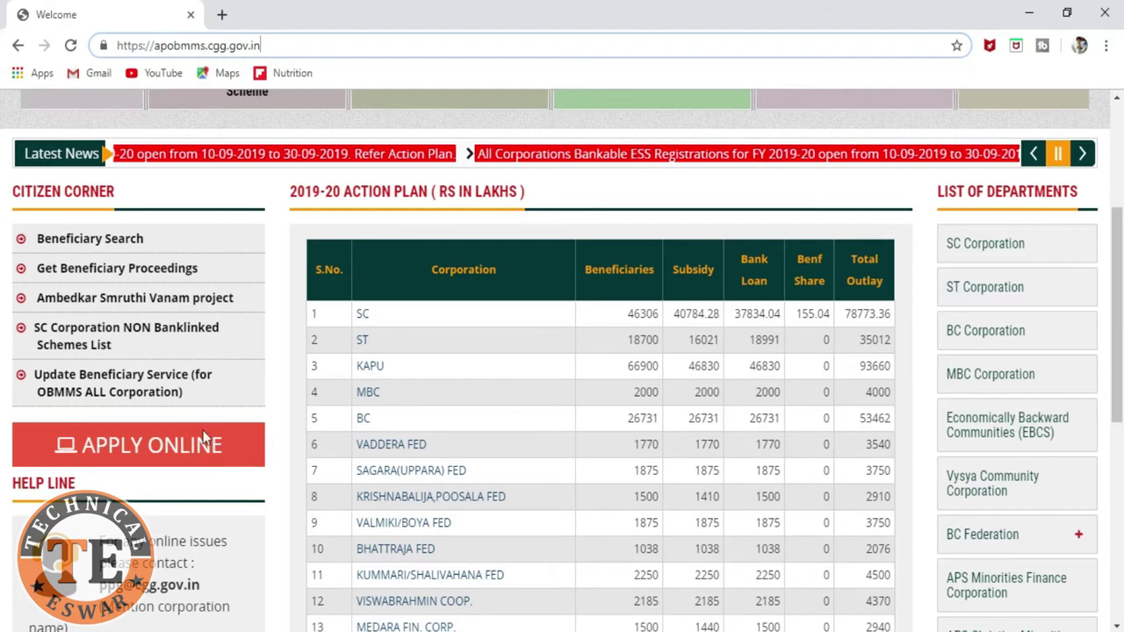
# Step: Go to Apply Online and open the SC Corporation registration form from All Welfare Corporations
pyautogui.click(173, 451)
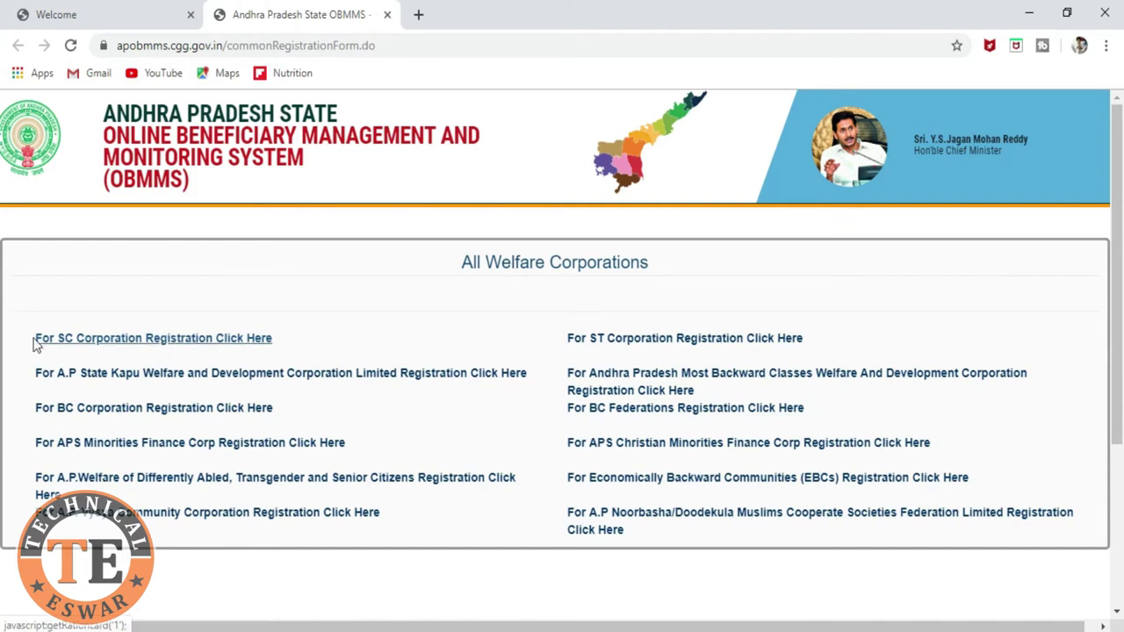
pyautogui.click(158, 341)
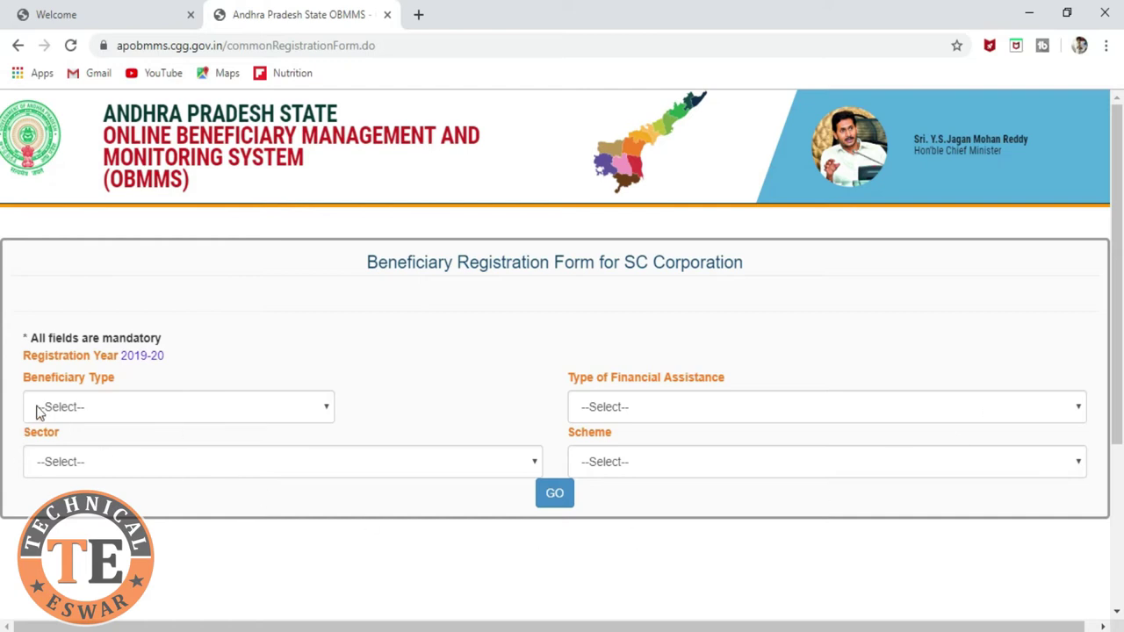
# Step: Set beneficiary type Individual, assistance Bank Linked Schemes and sector Isb
pyautogui.click(201, 415)
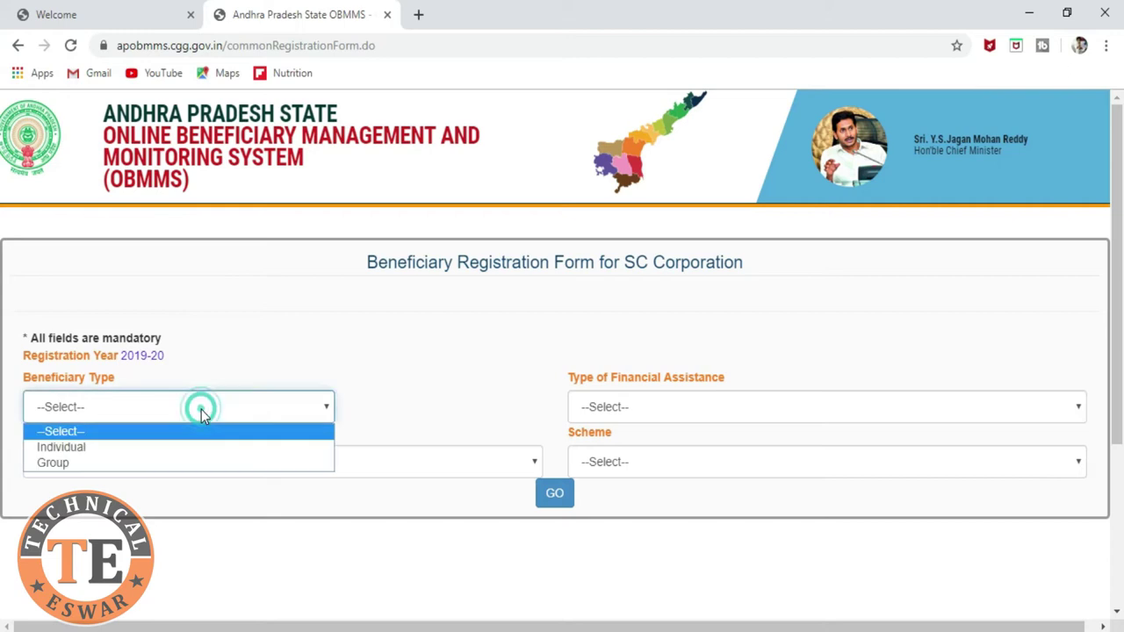
pyautogui.click(198, 453)
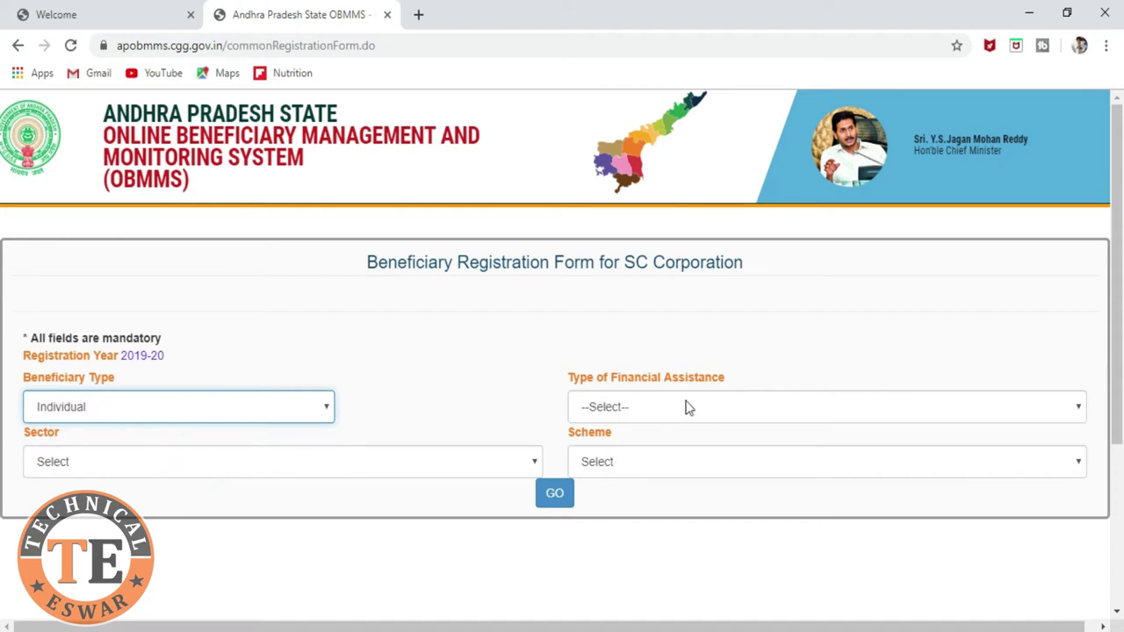
pyautogui.click(783, 414)
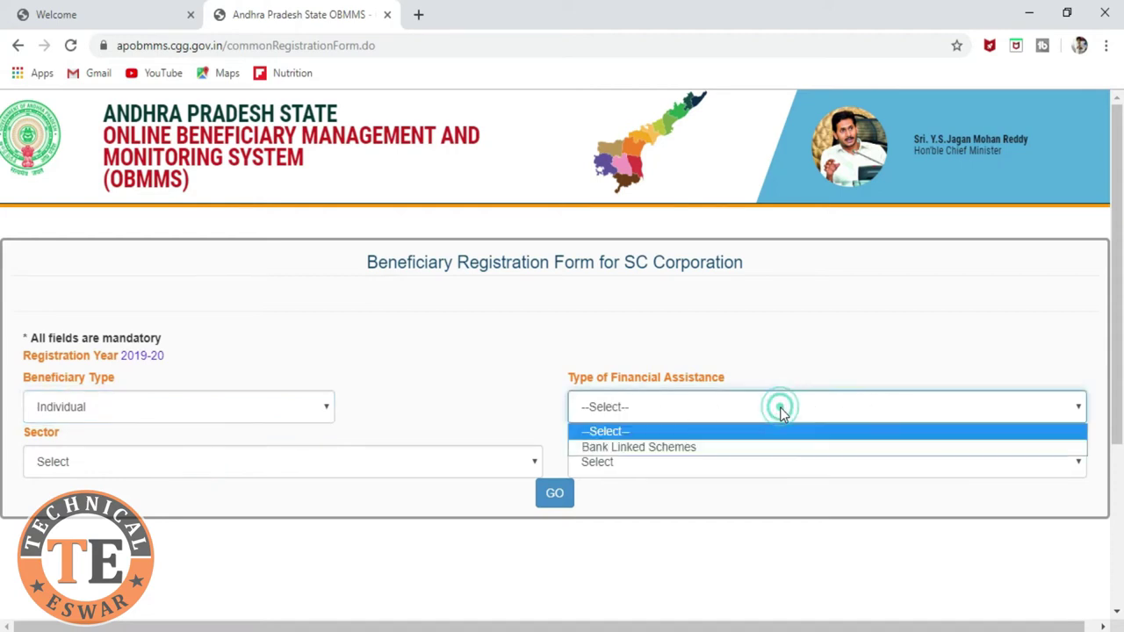
pyautogui.click(783, 448)
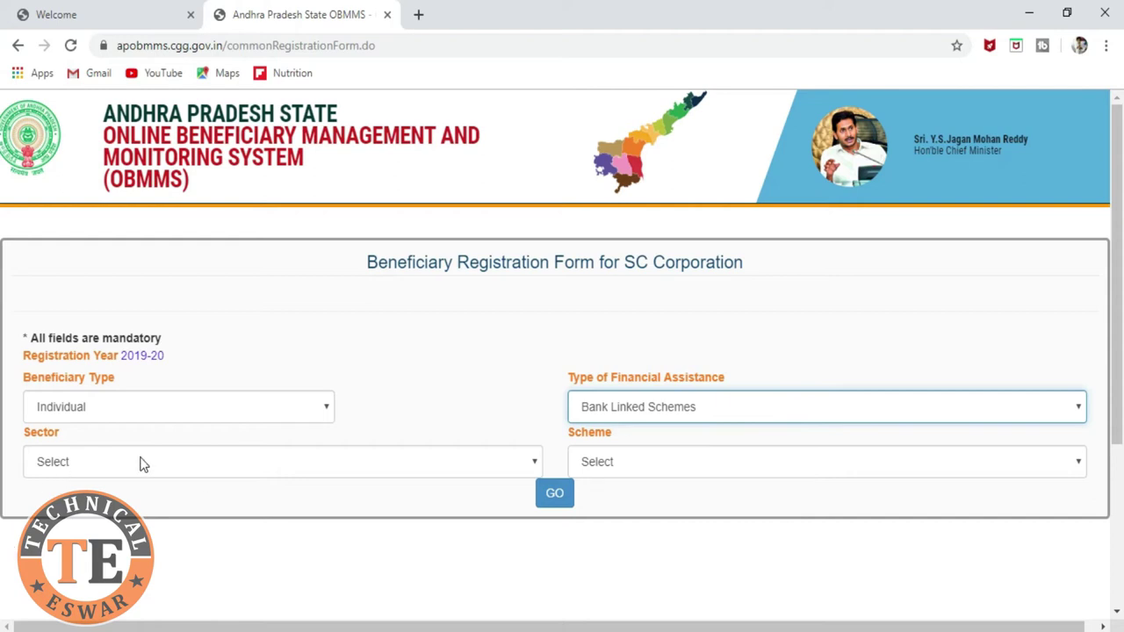
pyautogui.click(202, 465)
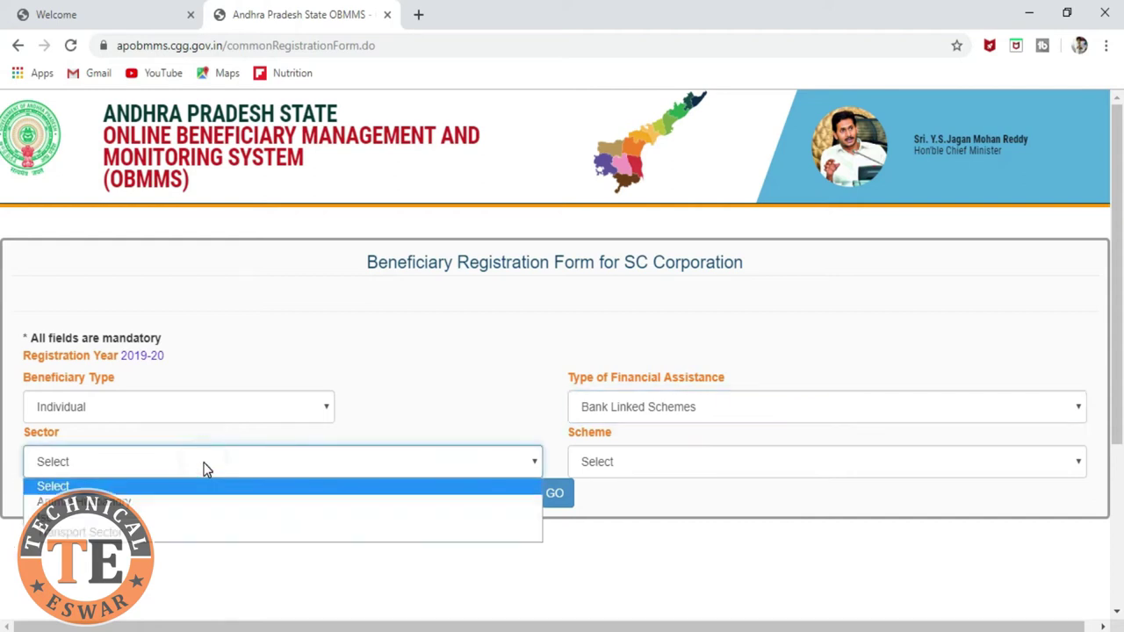
pyautogui.click(207, 518)
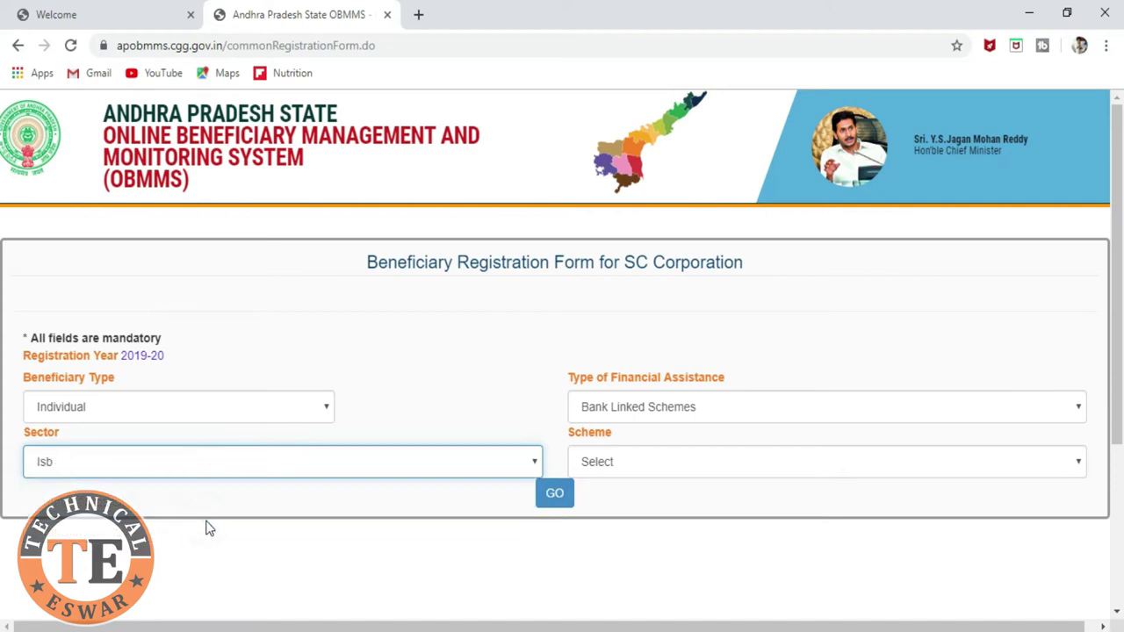
# Step: Pick the Cloth And Readymade garments business scheme and request the application form
pyautogui.click(732, 463)
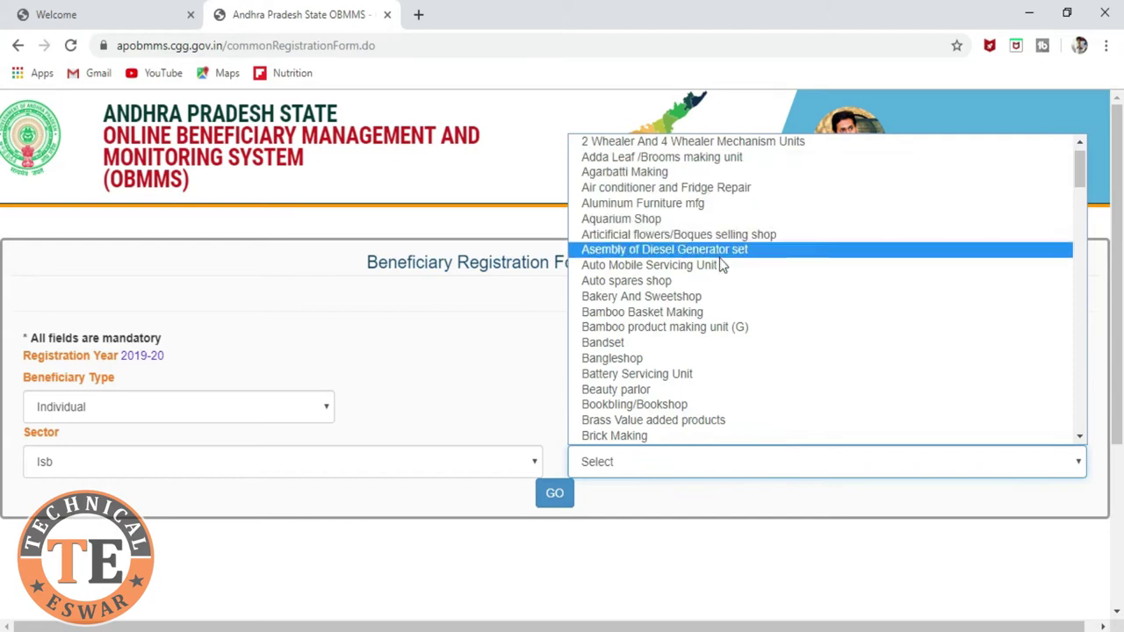
pyautogui.scroll(-10, 722, 268)
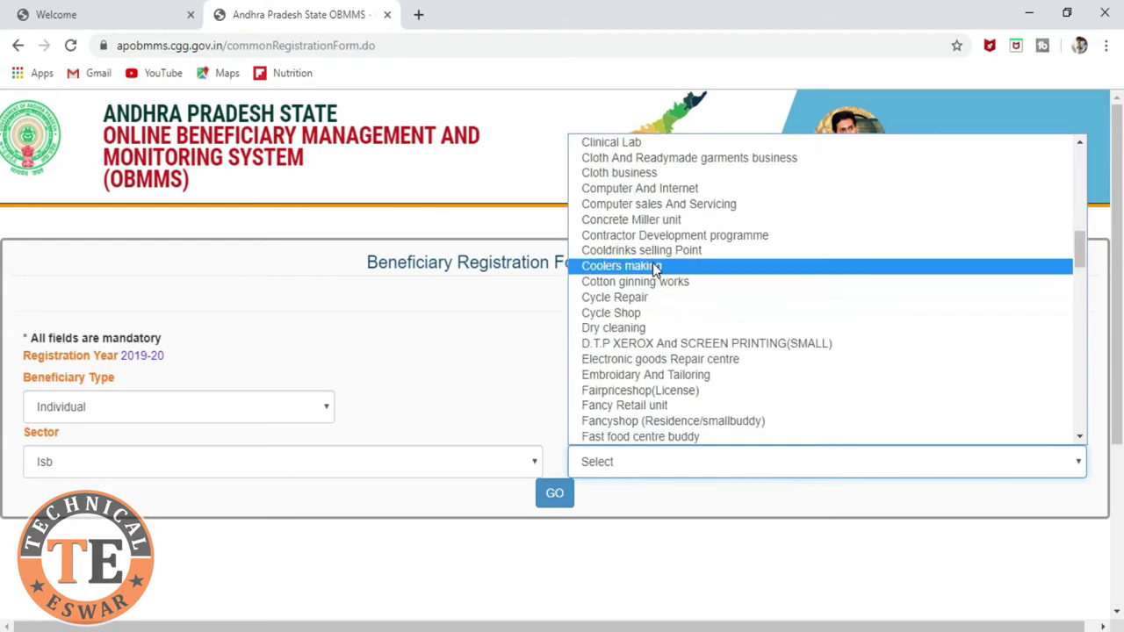
pyautogui.scroll(4, 659, 360)
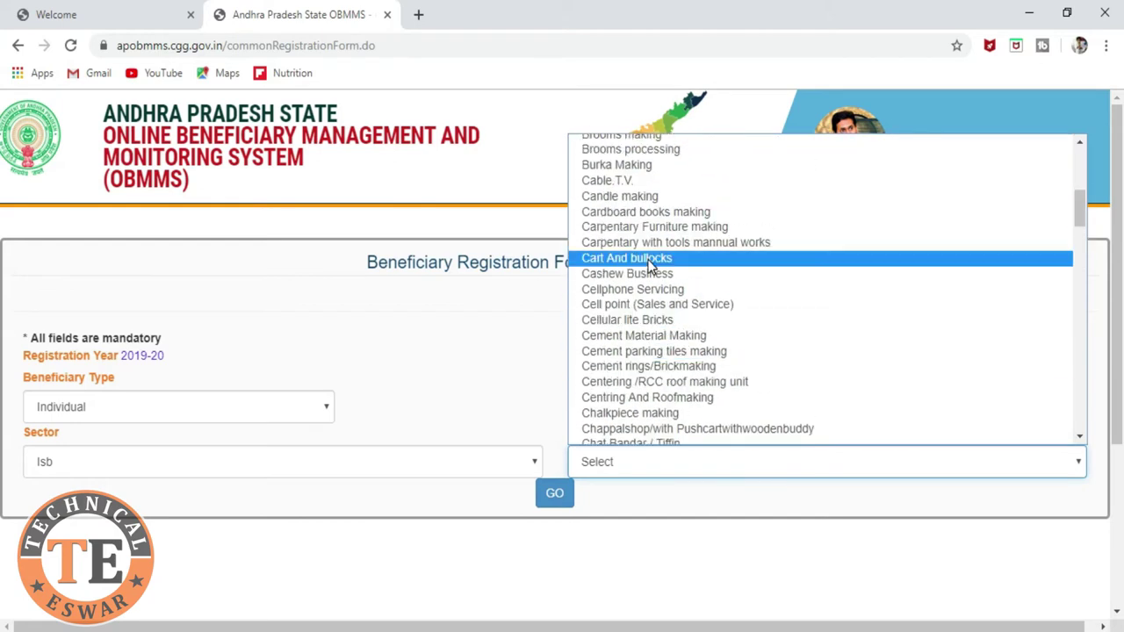
pyautogui.scroll(-4, 649, 266)
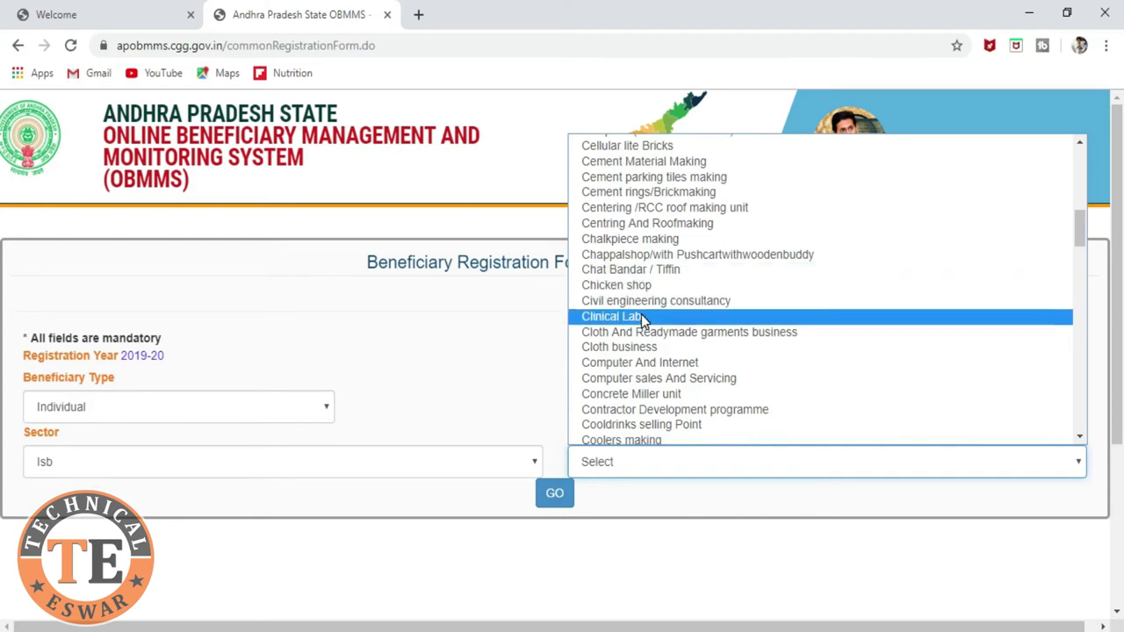
pyautogui.scroll(-4, 644, 321)
pyautogui.scroll(4, 636, 329)
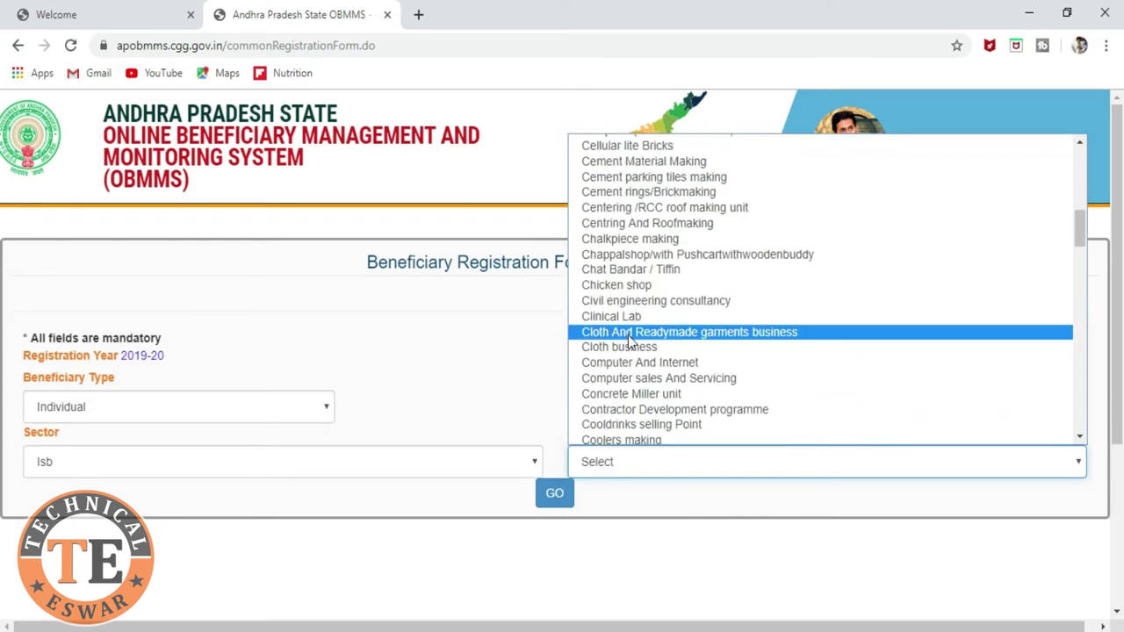
pyautogui.click(717, 334)
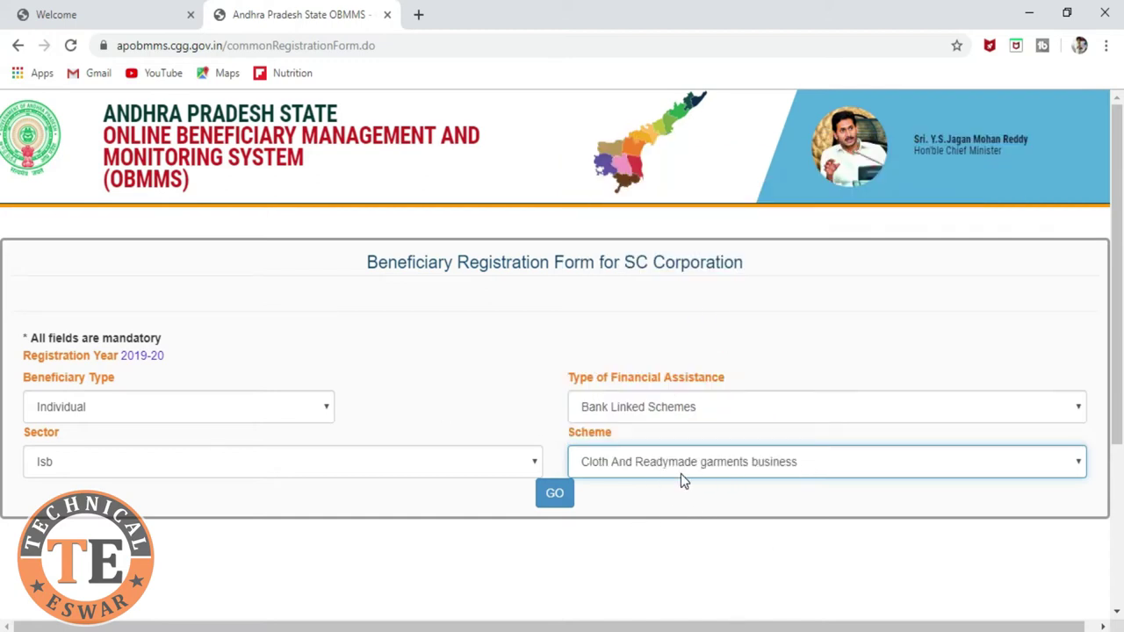
pyautogui.click(554, 496)
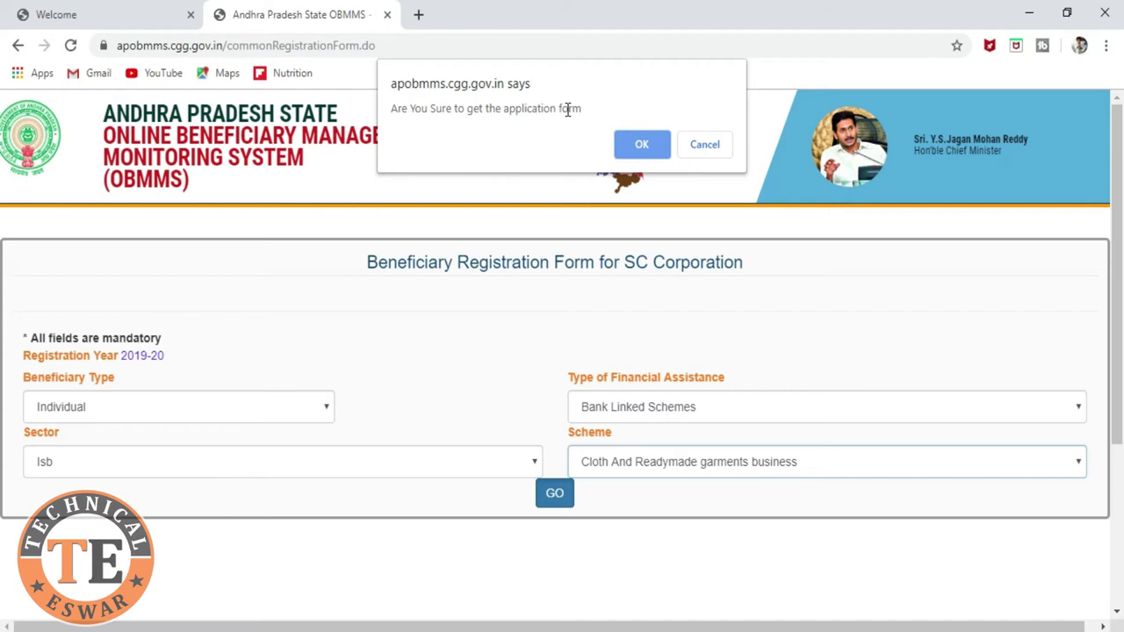
pyautogui.click(641, 146)
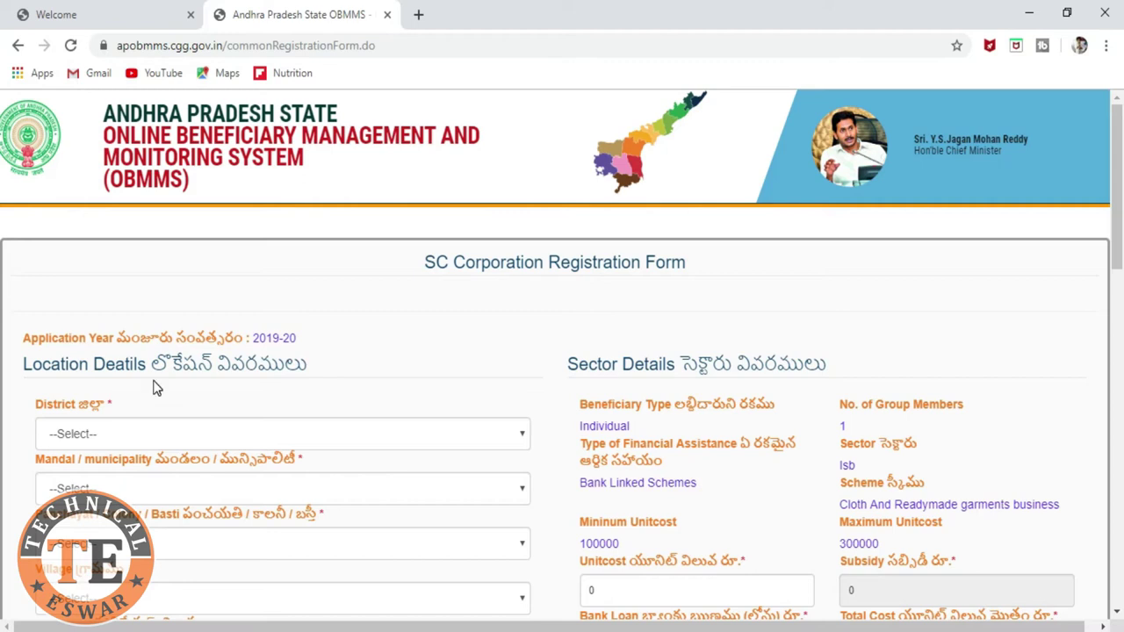
# Step: Set the location district to Srikakulam and the mandal to Sompeta
pyautogui.scroll(-1, 154, 388)
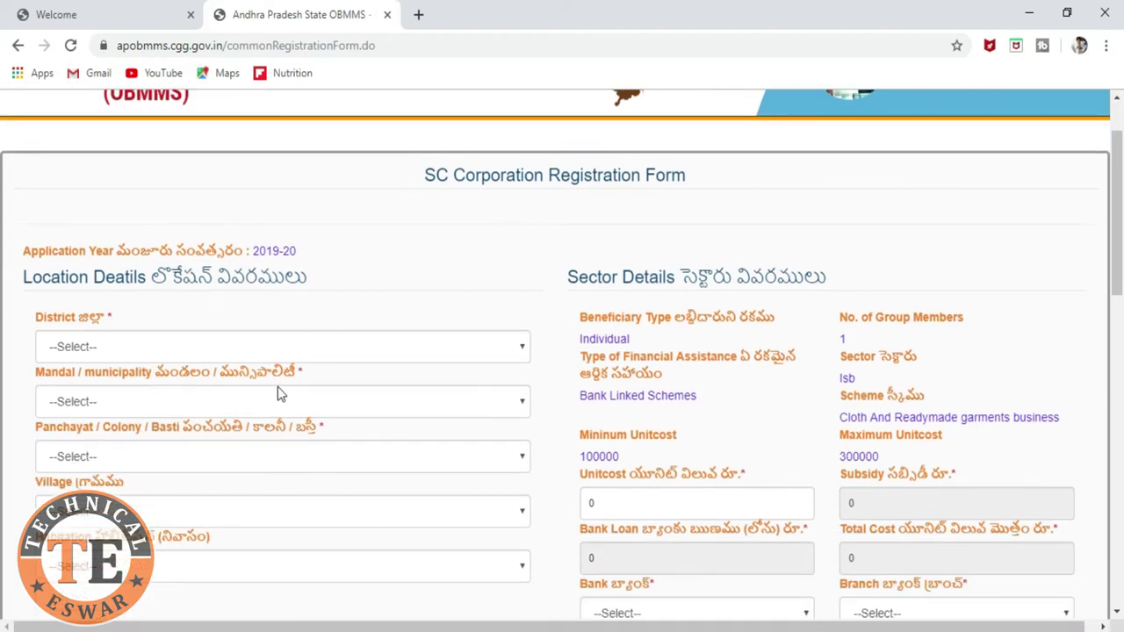
pyautogui.scroll(-1, 522, 309)
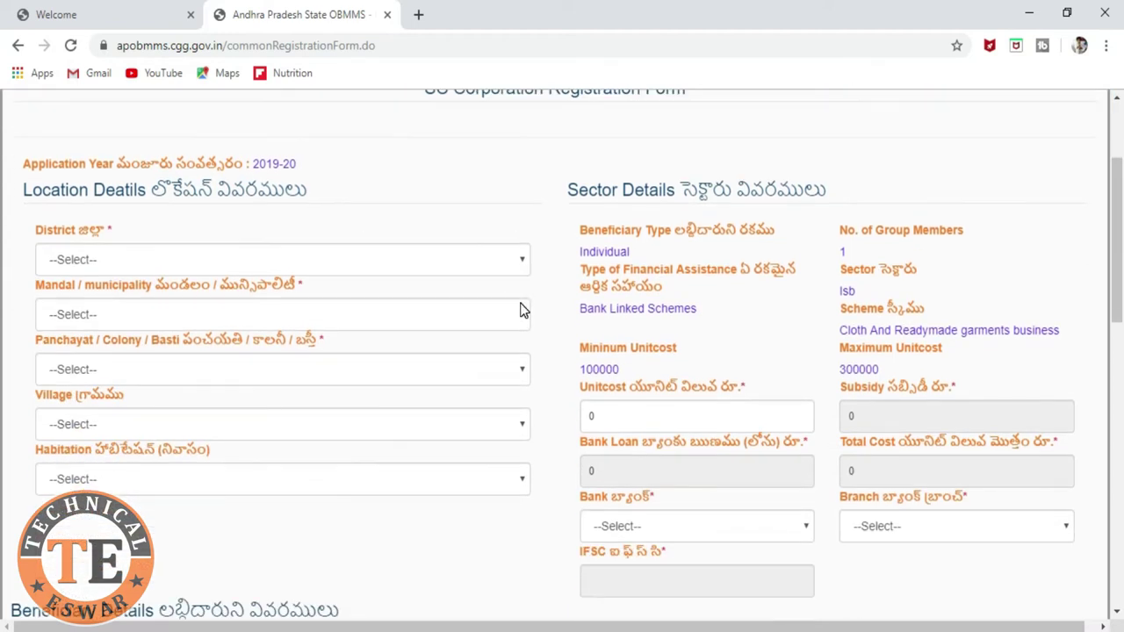
pyautogui.click(280, 260)
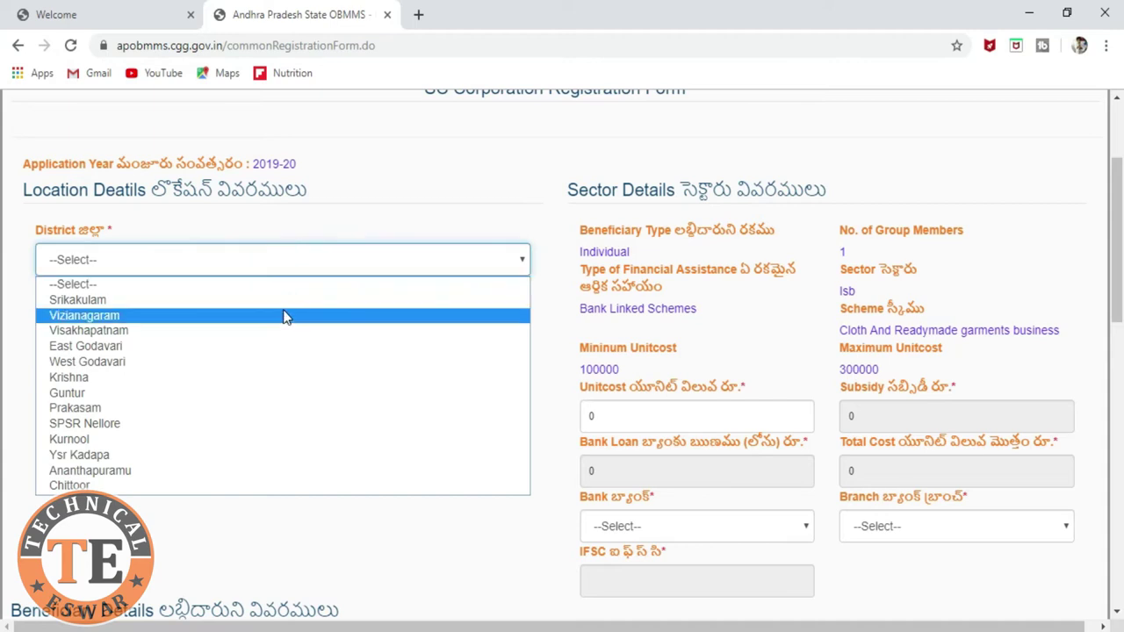
pyautogui.click(285, 300)
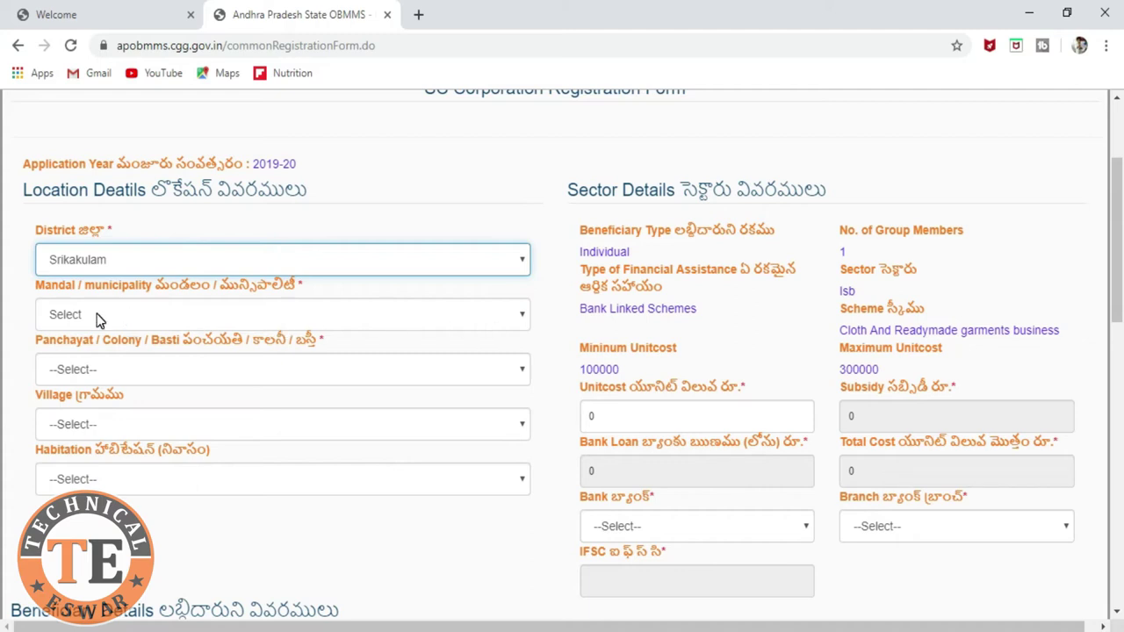
pyautogui.click(467, 321)
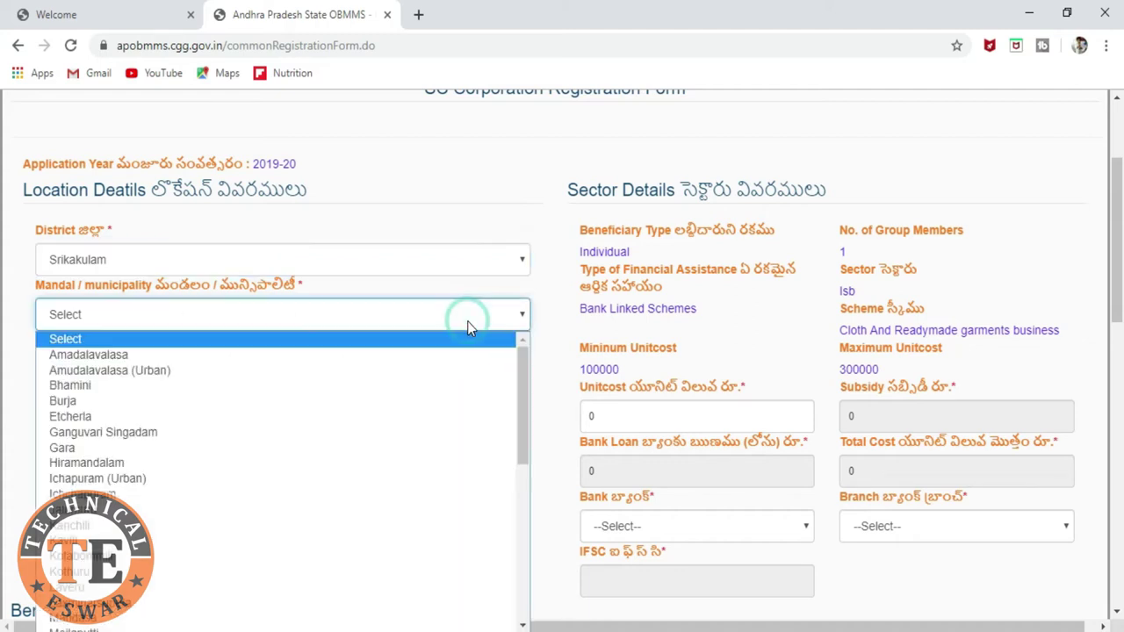
pyautogui.press('s')
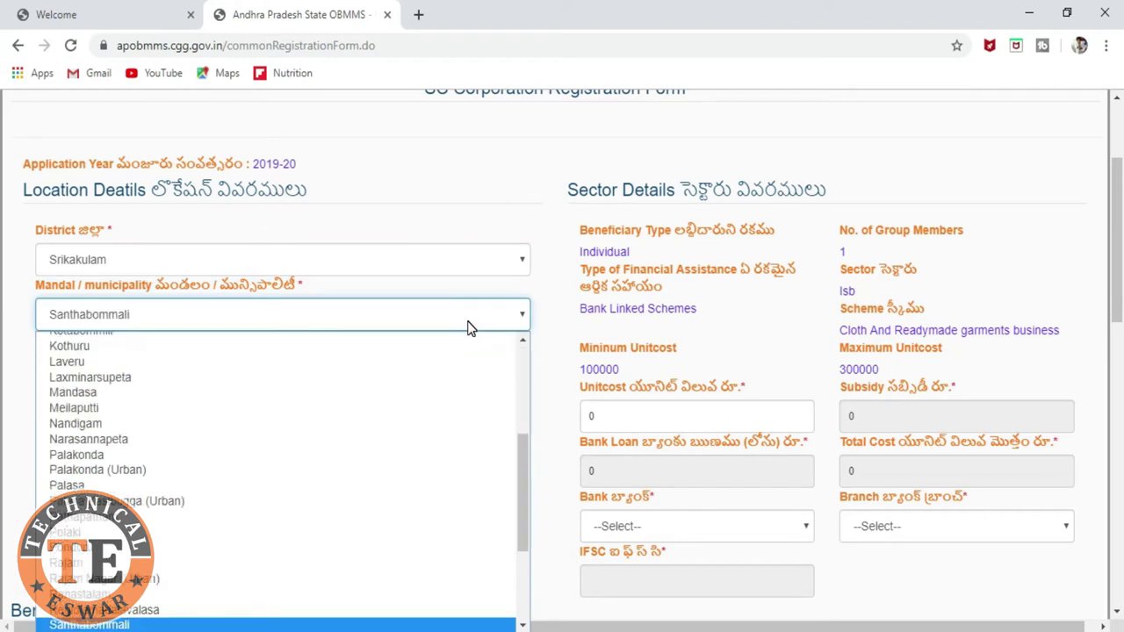
pyautogui.press('s')
pyautogui.press('s')
pyautogui.press('s')
pyautogui.press('s')
pyautogui.press('s')
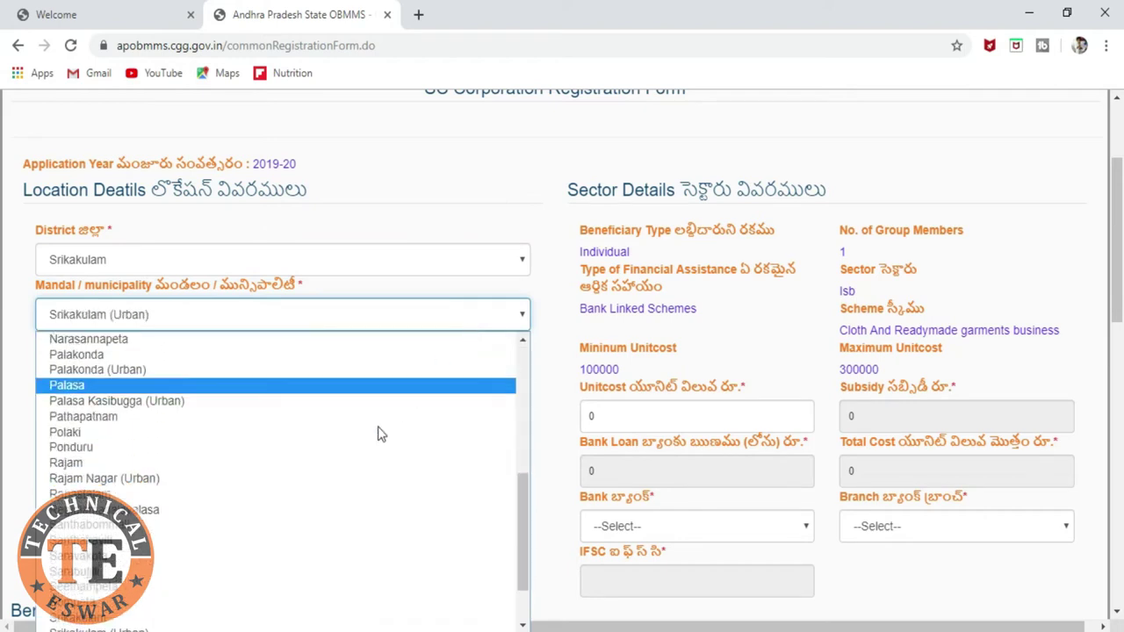
pyautogui.click(296, 594)
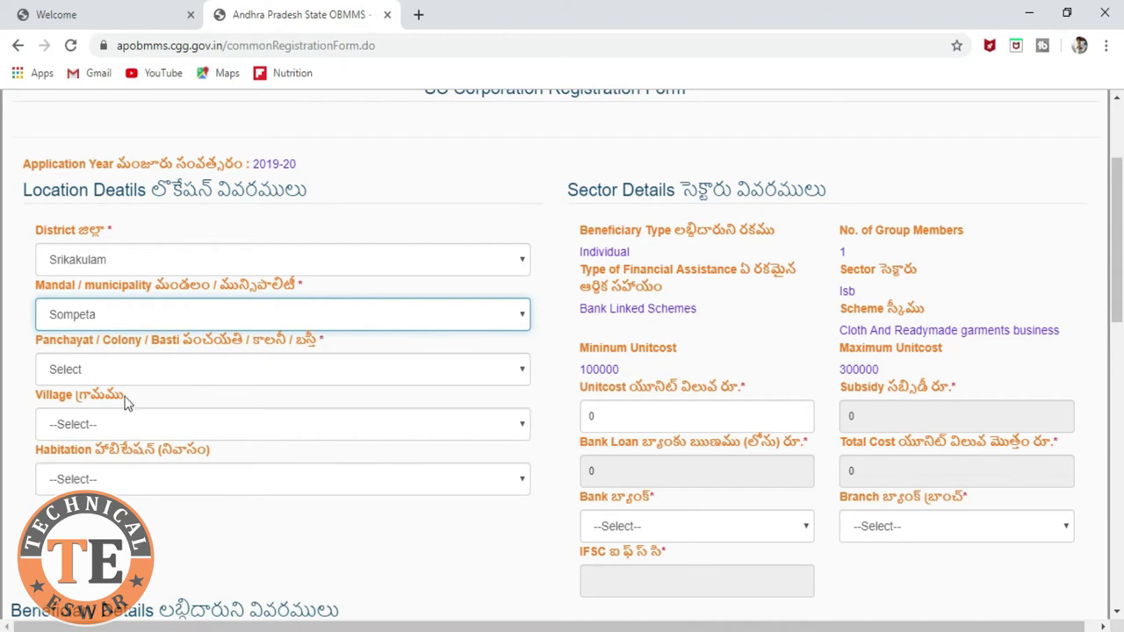
# Step: Set the panchayat to MAKKANNAPURAM and the village to Makannapuram
pyautogui.click(378, 369)
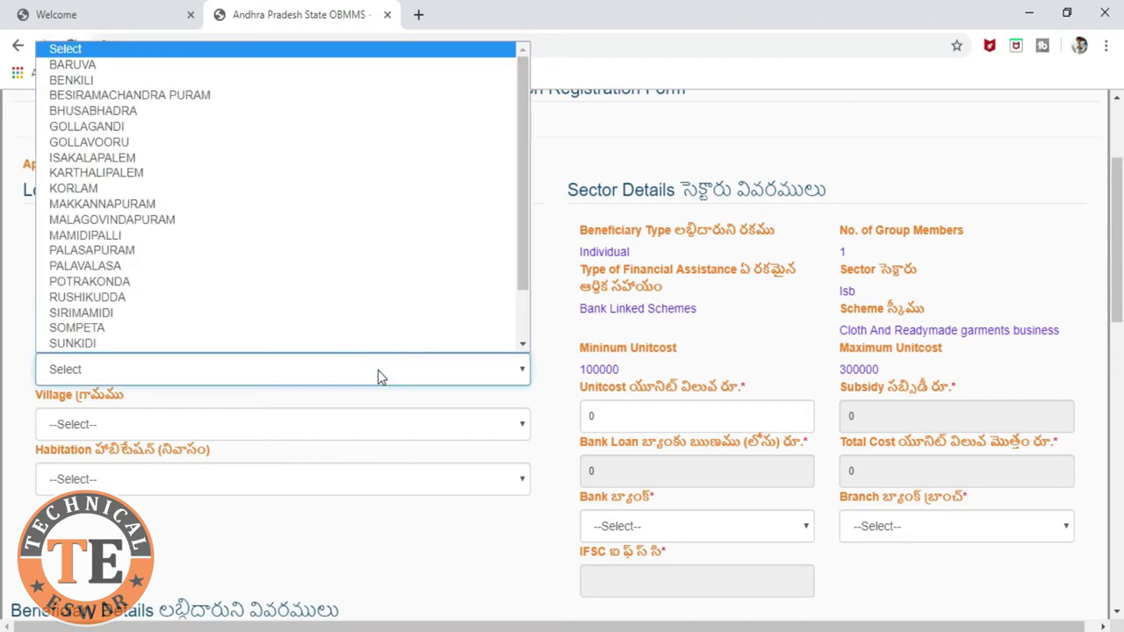
pyautogui.press('m')
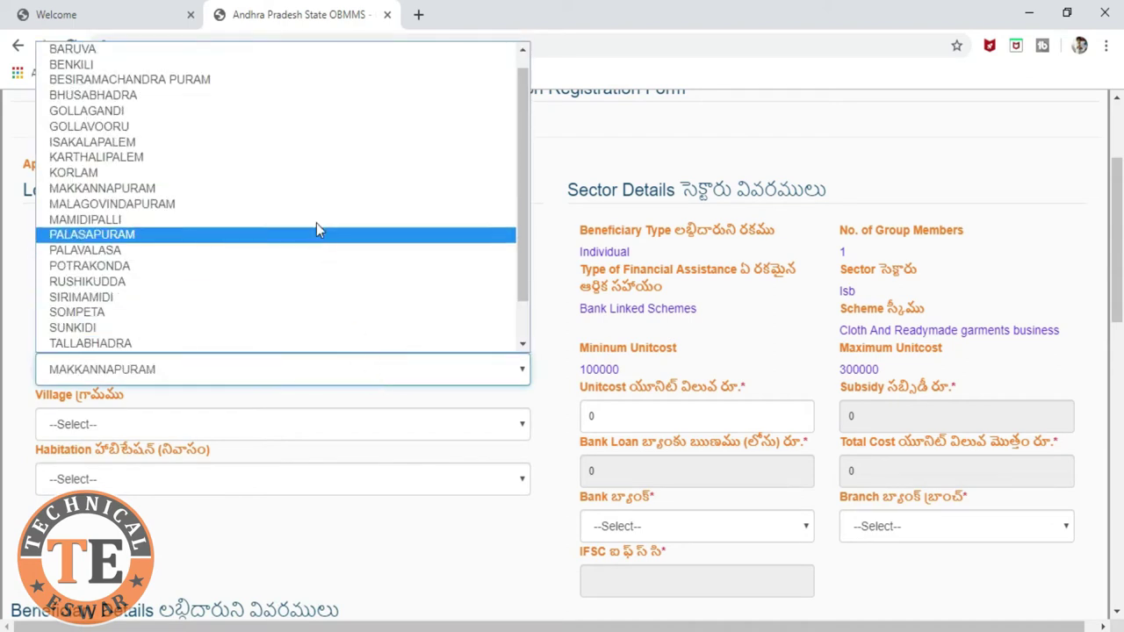
pyautogui.click(298, 191)
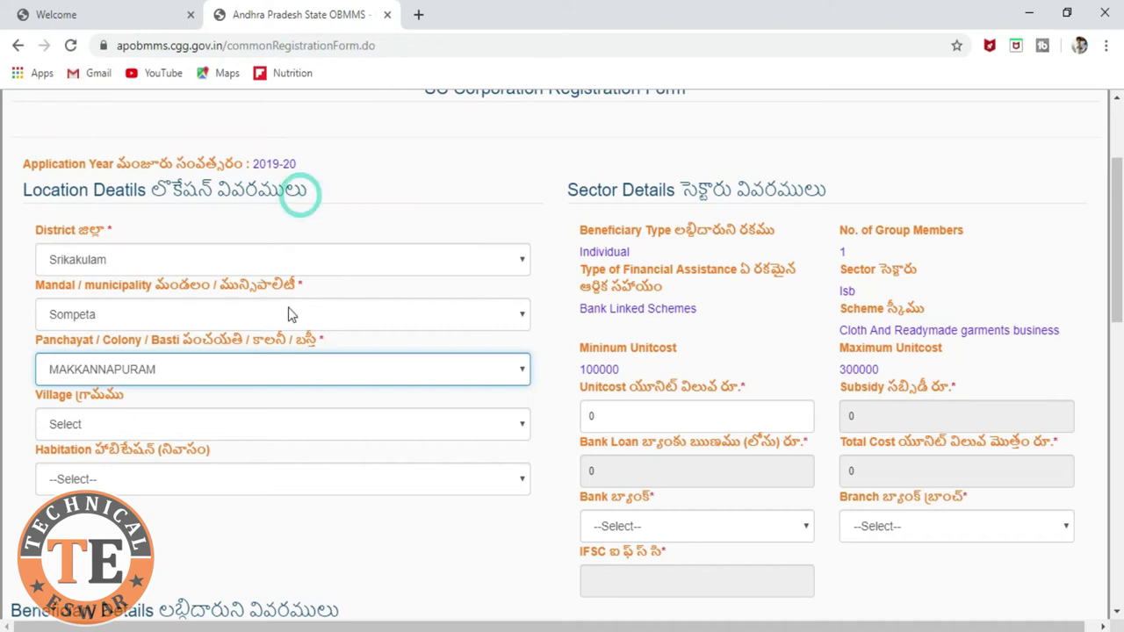
pyautogui.click(326, 431)
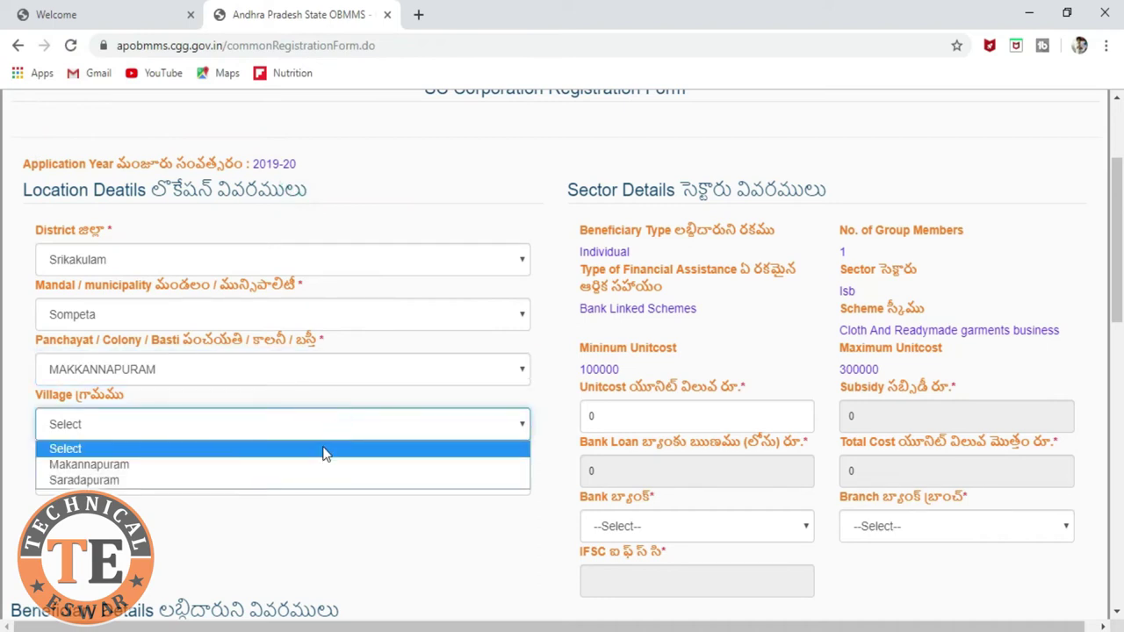
pyautogui.click(323, 466)
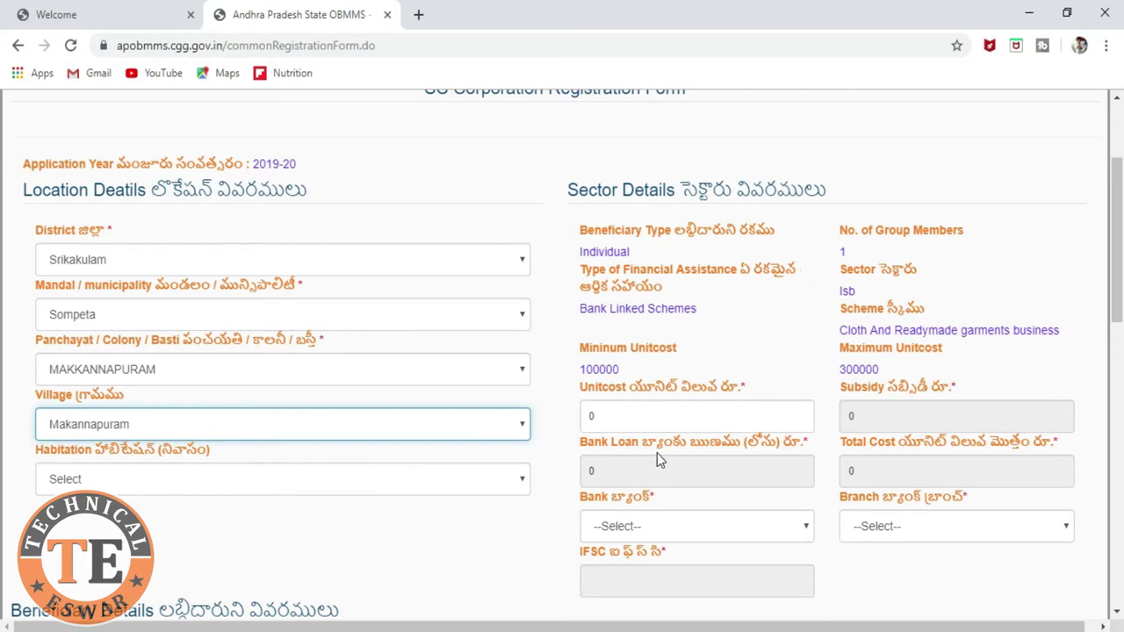
# Step: Enter unit cost 300000, yielding subsidy 100000, bank loan 200000 and total cost 300000
pyautogui.scroll(-1, 659, 458)
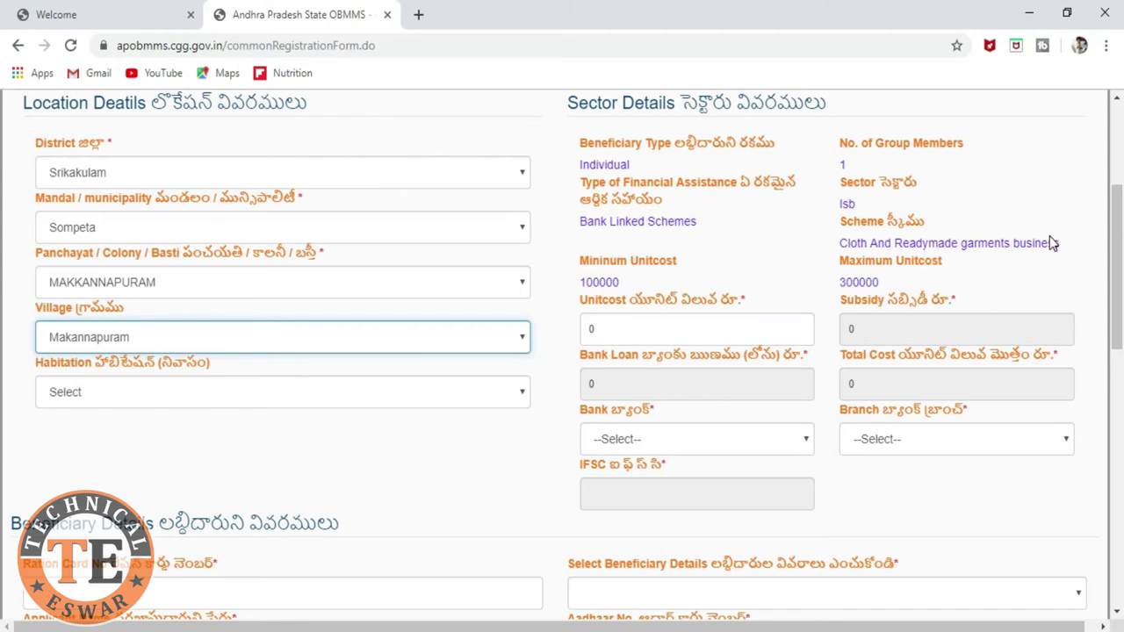
pyautogui.moveTo(890, 282); pyautogui.dragTo(627, 285)
pyautogui.click(627, 285)
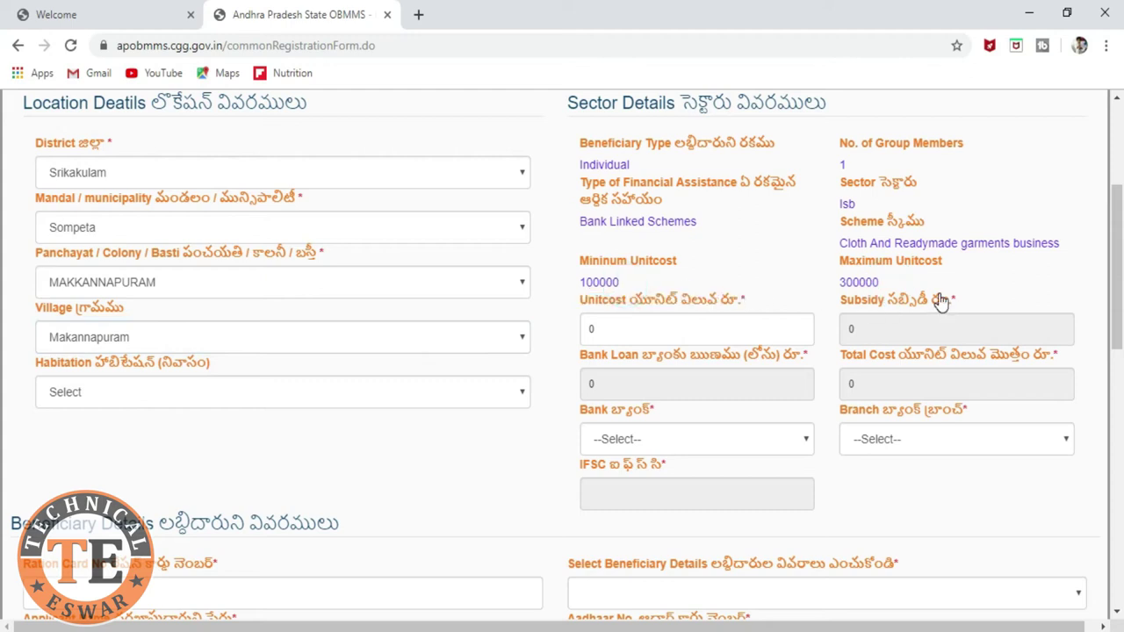
pyautogui.click(700, 333)
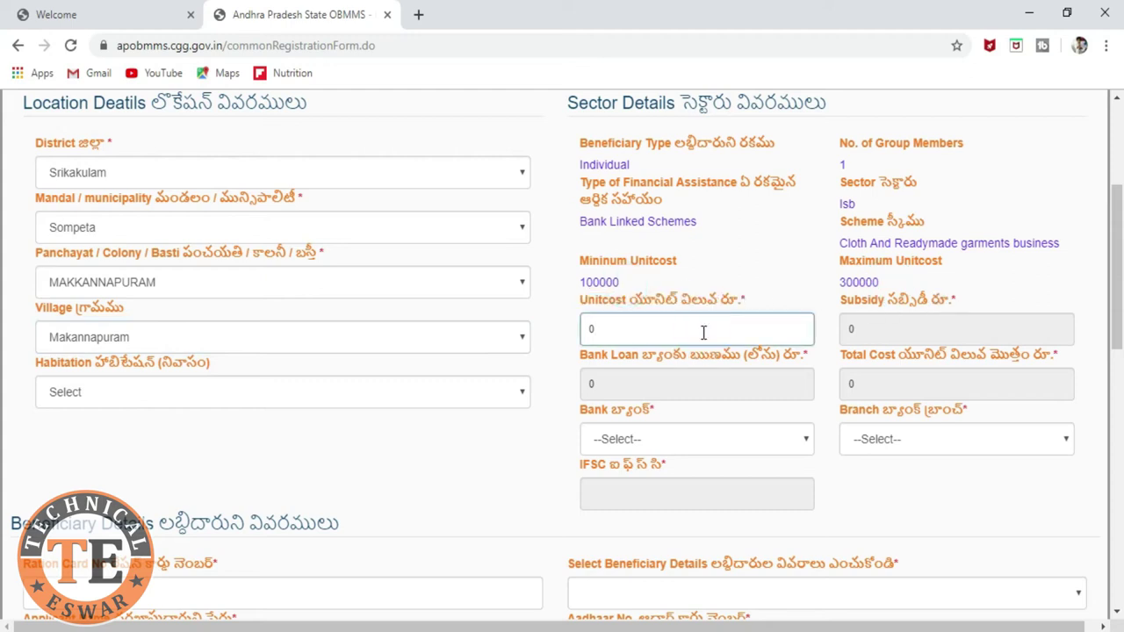
pyautogui.scroll(-5, 703, 332)
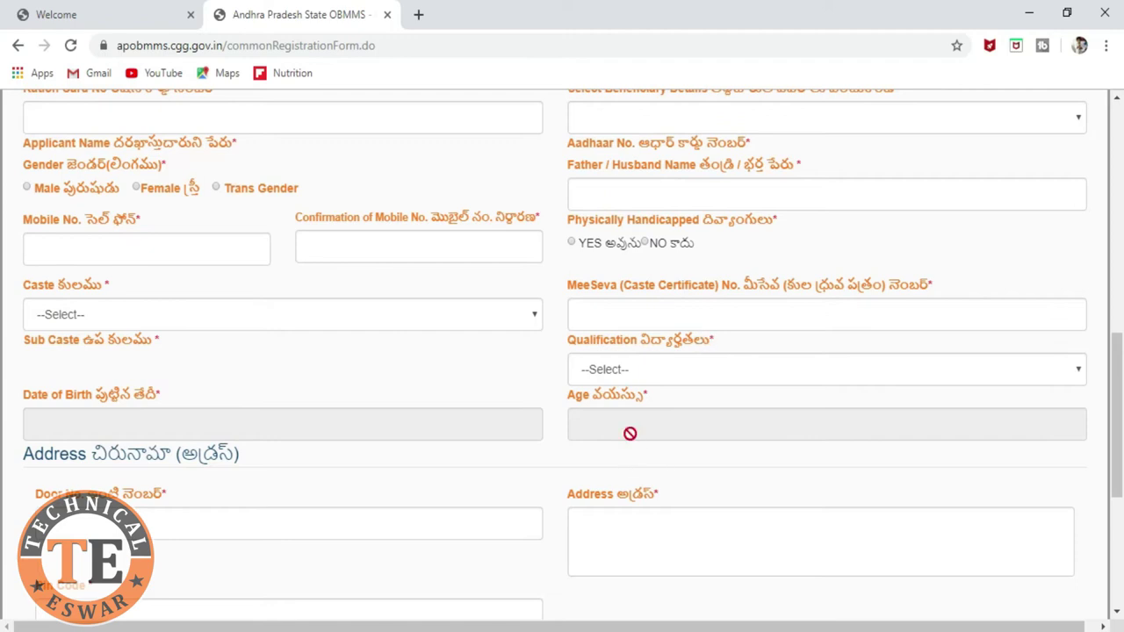
pyautogui.scroll(5, 684, 378)
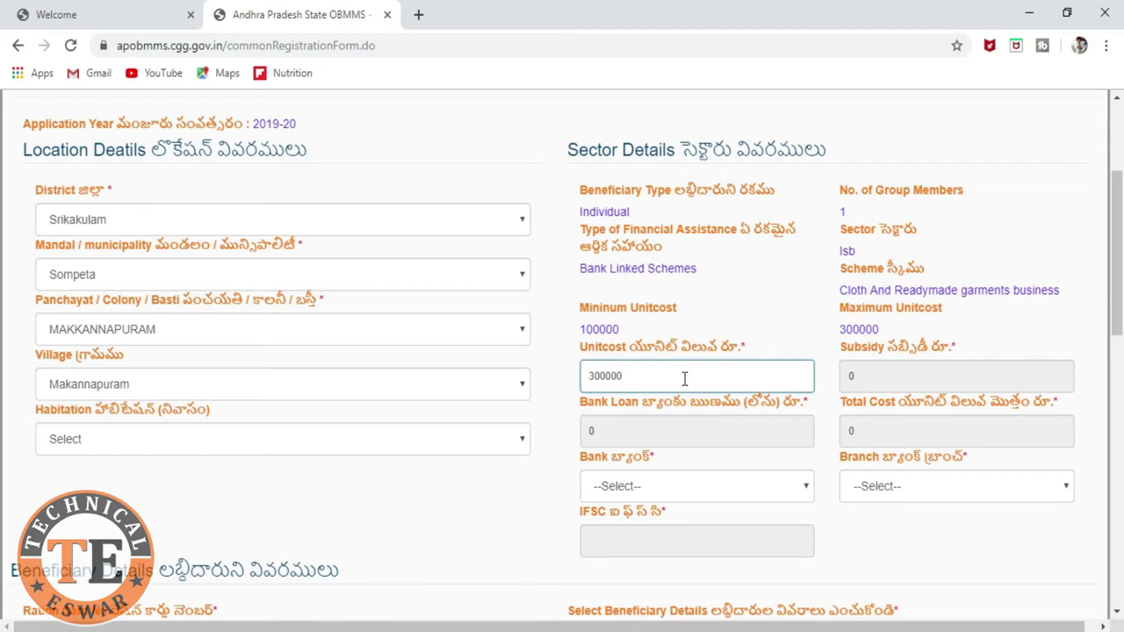
pyautogui.click(895, 436)
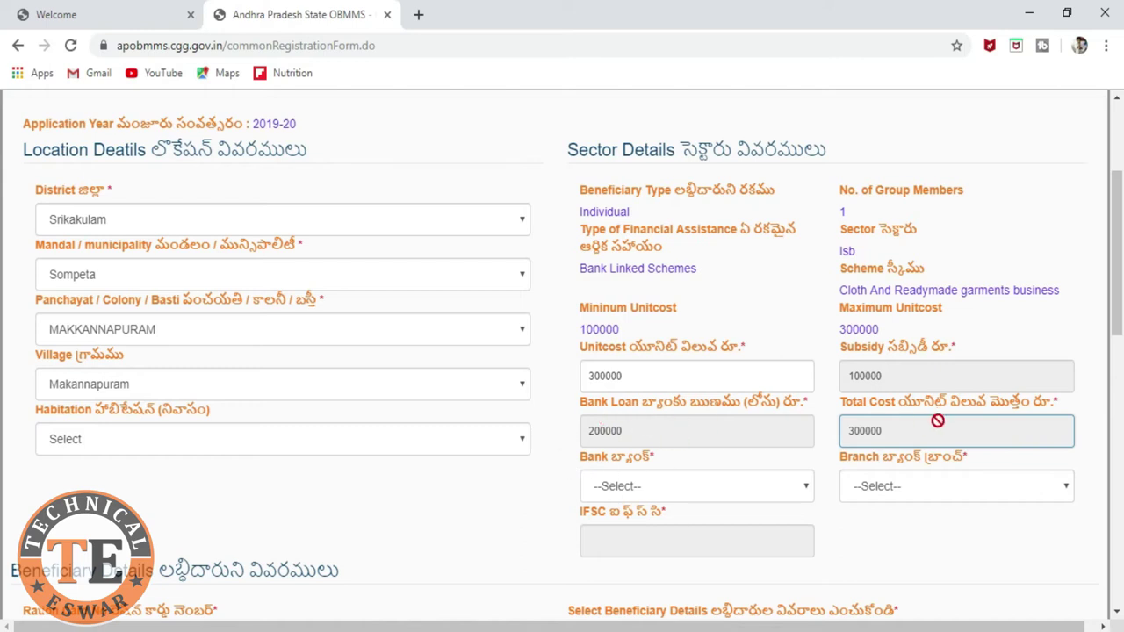
pyautogui.scroll(-1, 937, 422)
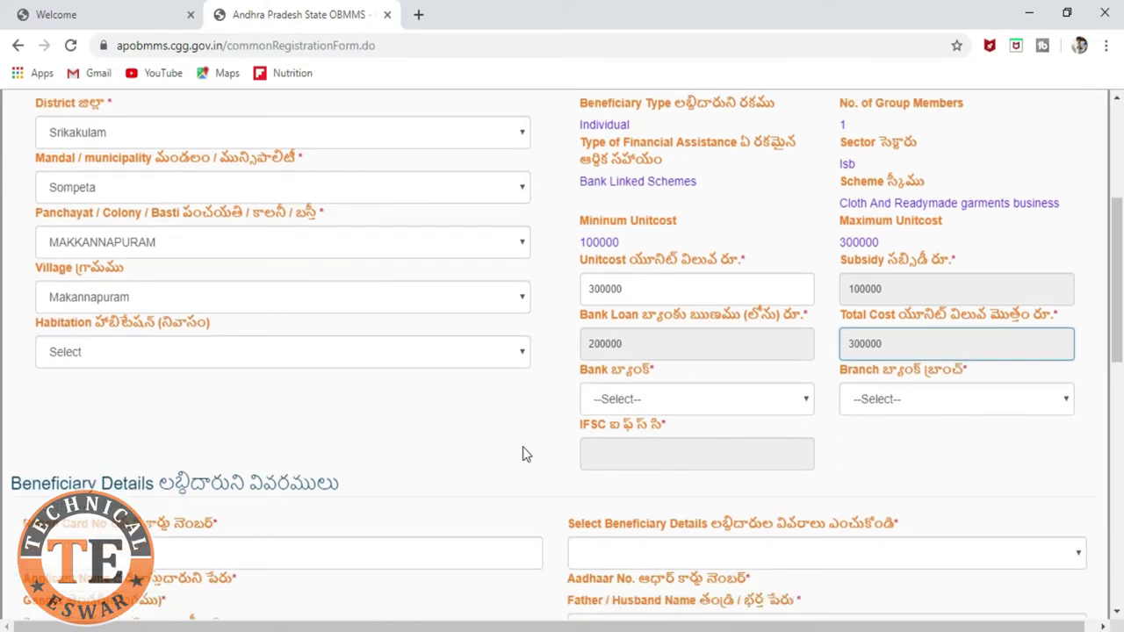
# Step: Choose STATE BANK OF INDIA as the bank
pyautogui.click(786, 402)
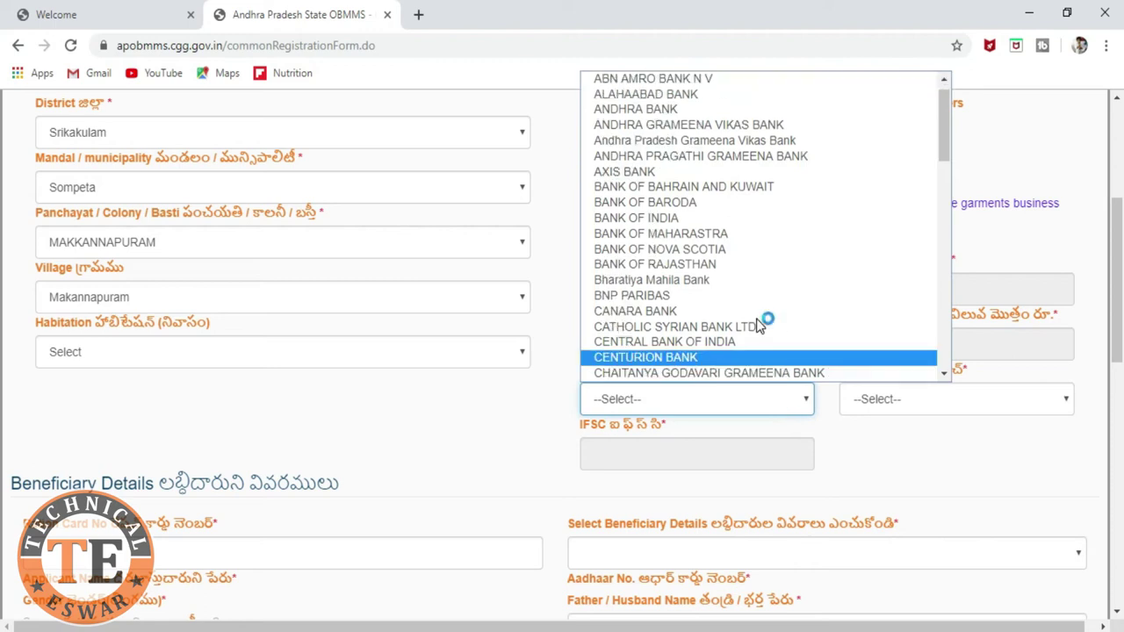
pyautogui.press('s')
pyautogui.press('s')
pyautogui.press('s')
pyautogui.press('s')
pyautogui.press('s')
pyautogui.press('s')
pyautogui.press('s')
pyautogui.press('s')
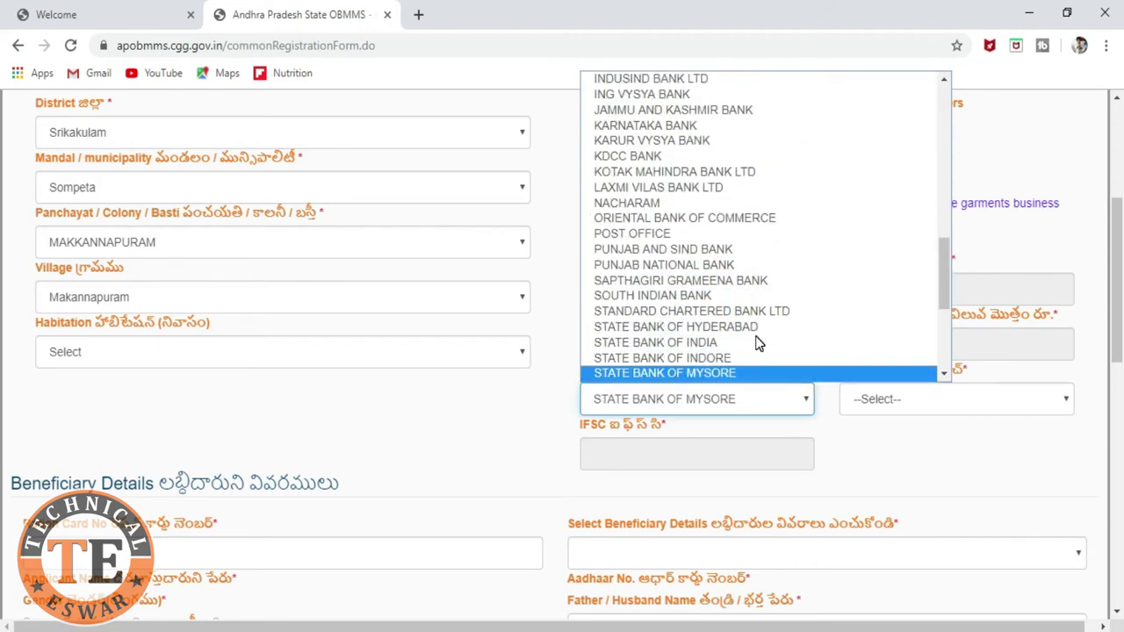
pyautogui.click(752, 343)
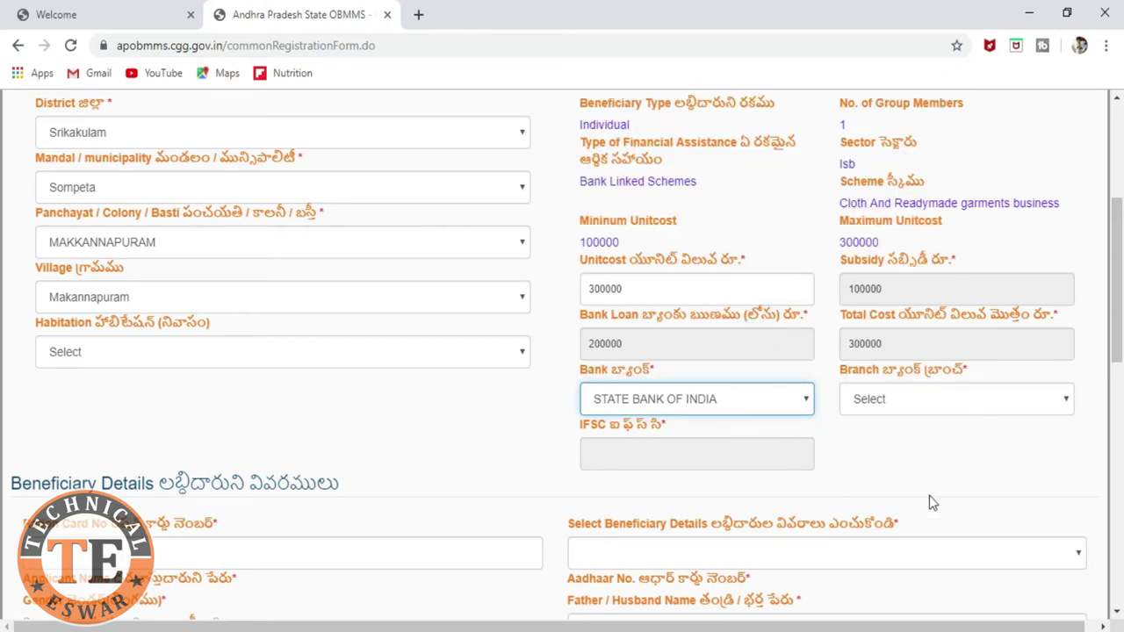
# Step: Select branch BARUVA----SBIN0002695 so the IFSC fills in as SBIN0002695
pyautogui.click(960, 401)
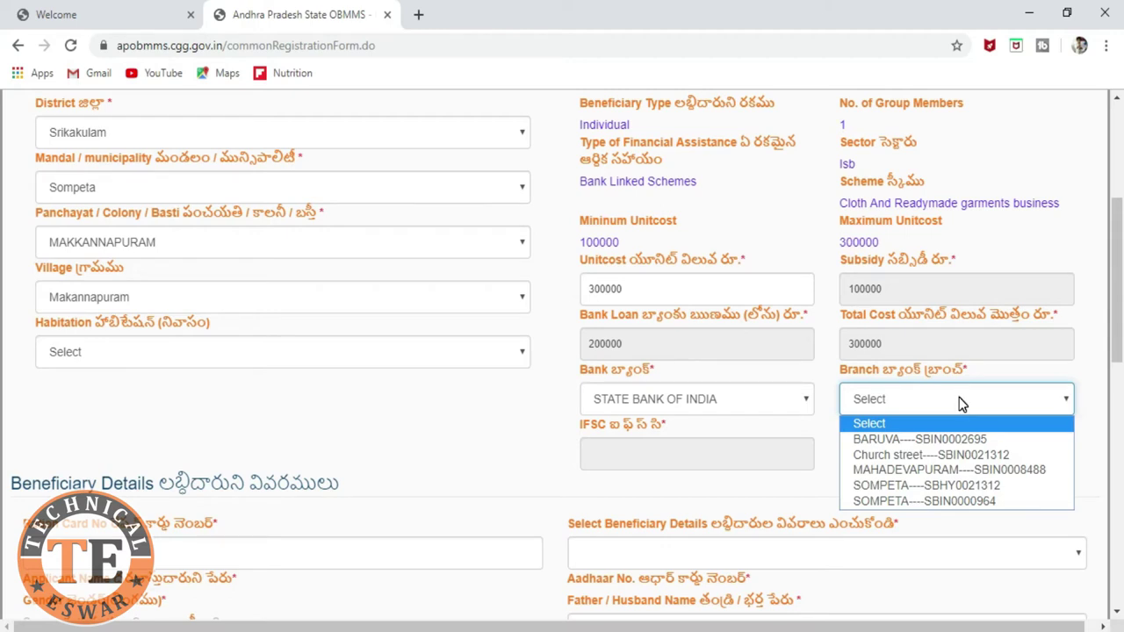
pyautogui.click(53, 132)
pyautogui.click(101, 172)
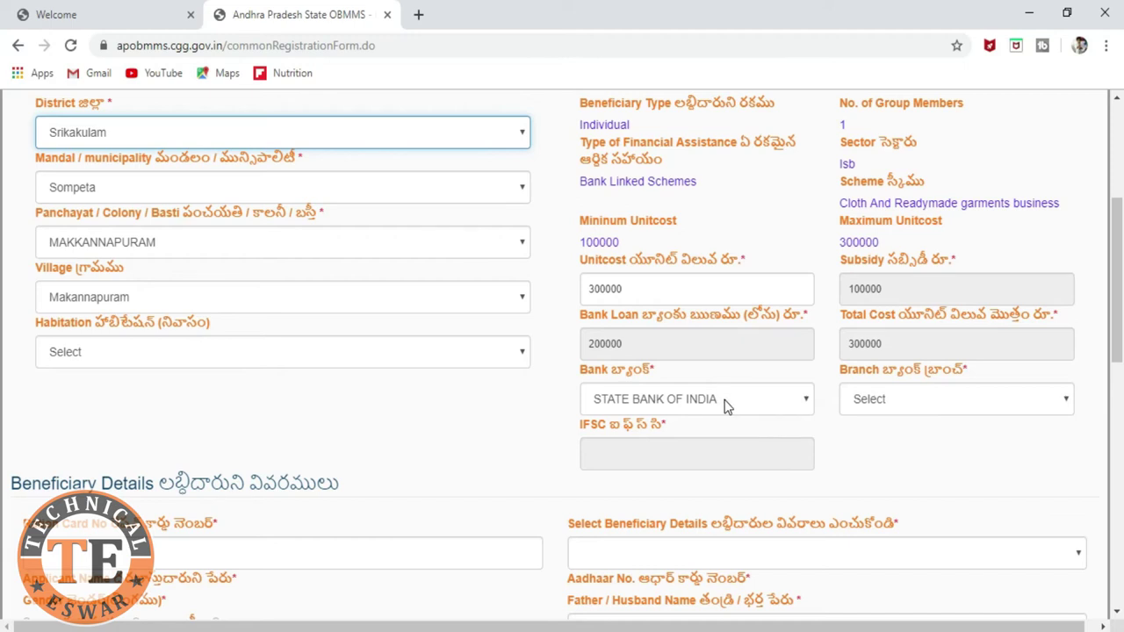
pyautogui.click(968, 399)
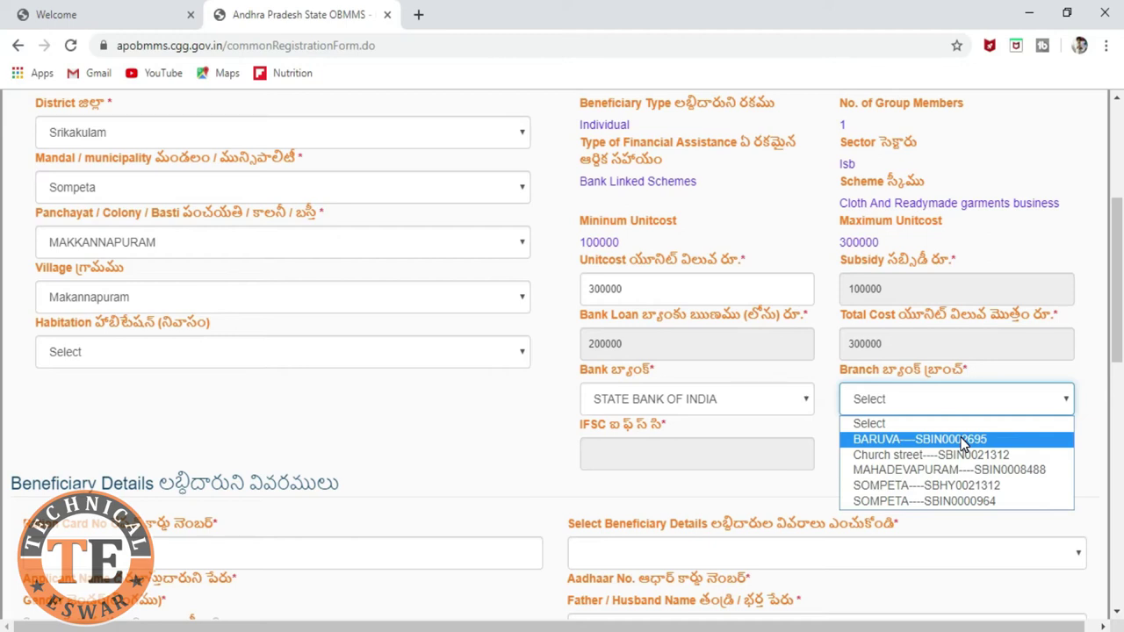
pyautogui.click(964, 441)
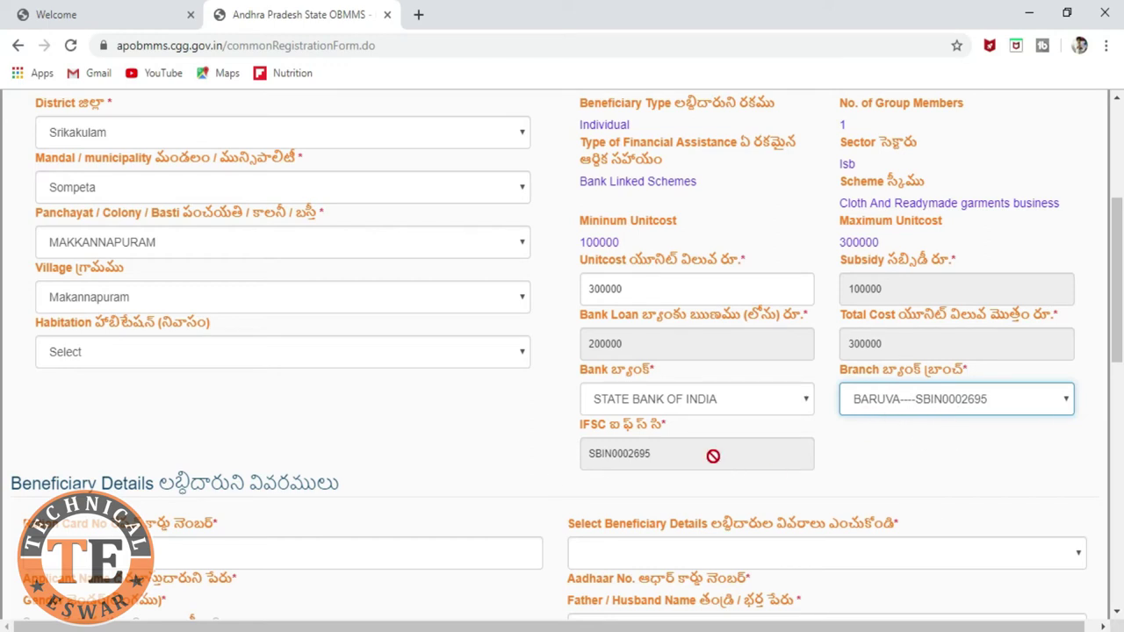
pyautogui.scroll(-3, 713, 456)
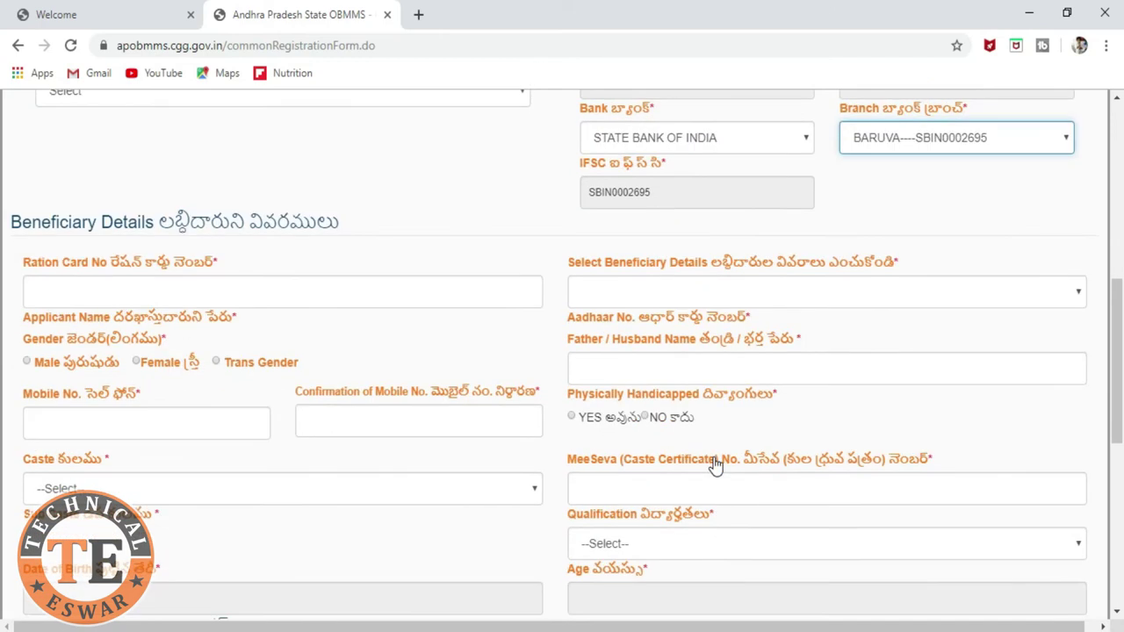
pyautogui.scroll(1, 715, 491)
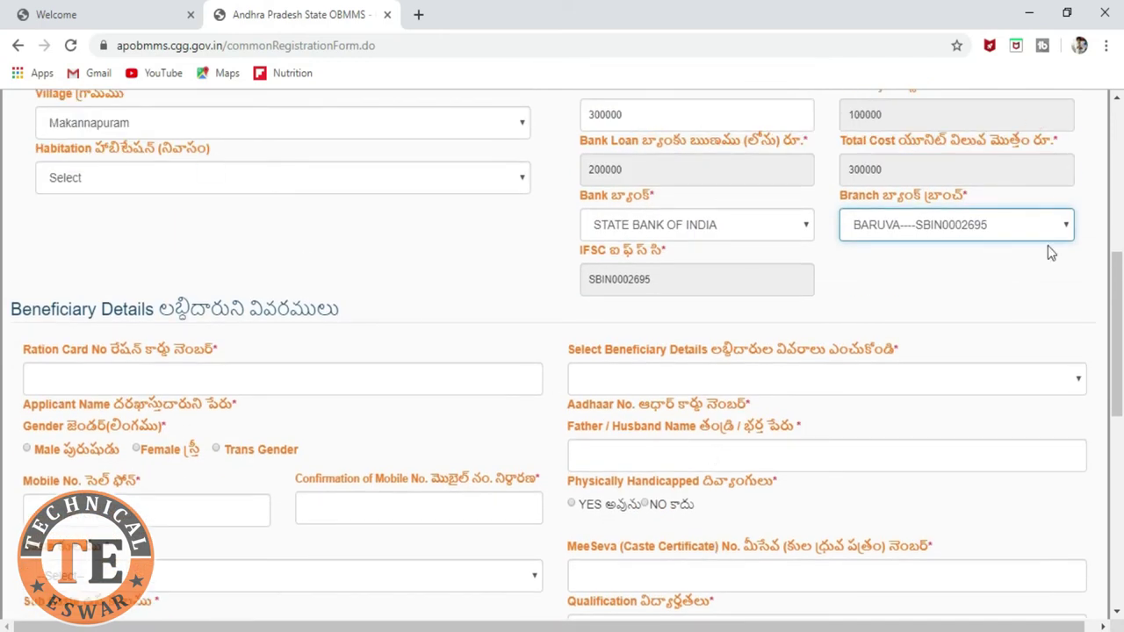
# Step: Focus the Ration Card No field under Beneficiary Details, then open a new Google tab
pyautogui.scroll(-1, 189, 344)
pyautogui.scroll(1, 189, 343)
pyautogui.scroll(-1, 195, 344)
pyautogui.scroll(-1, 194, 344)
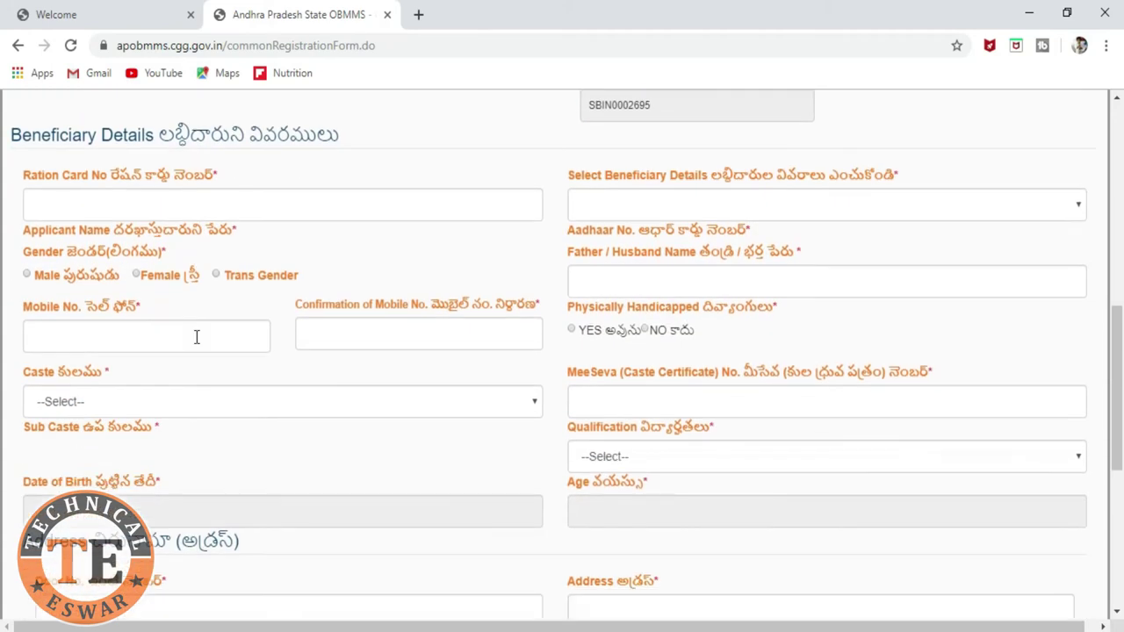
pyautogui.click(143, 202)
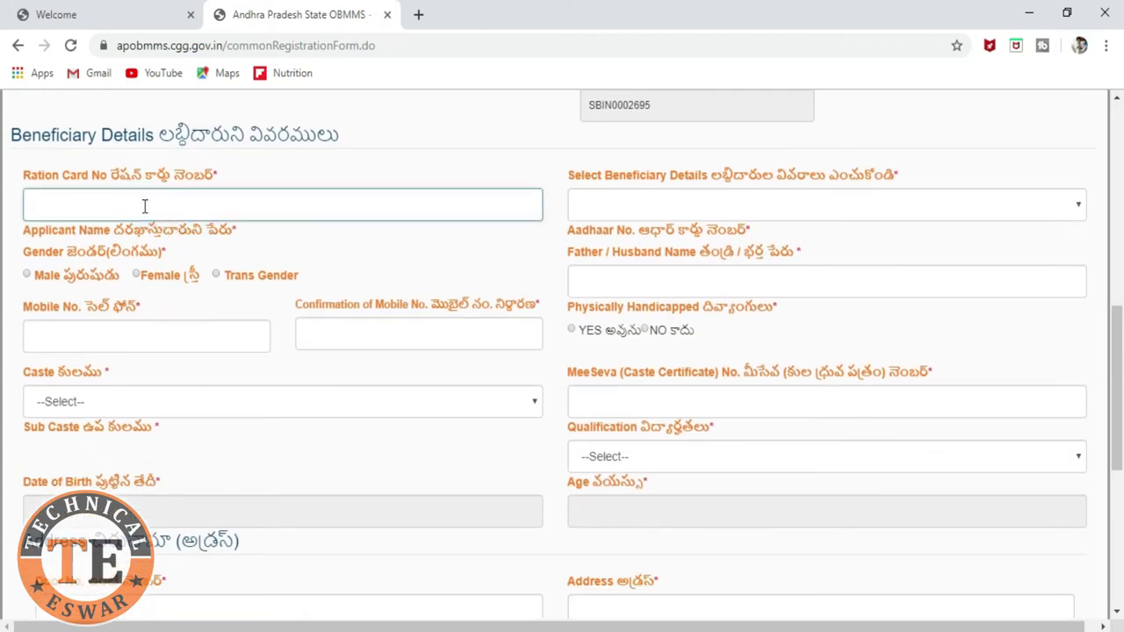
pyautogui.click(144, 206)
pyautogui.click(159, 205)
pyautogui.click(420, 16)
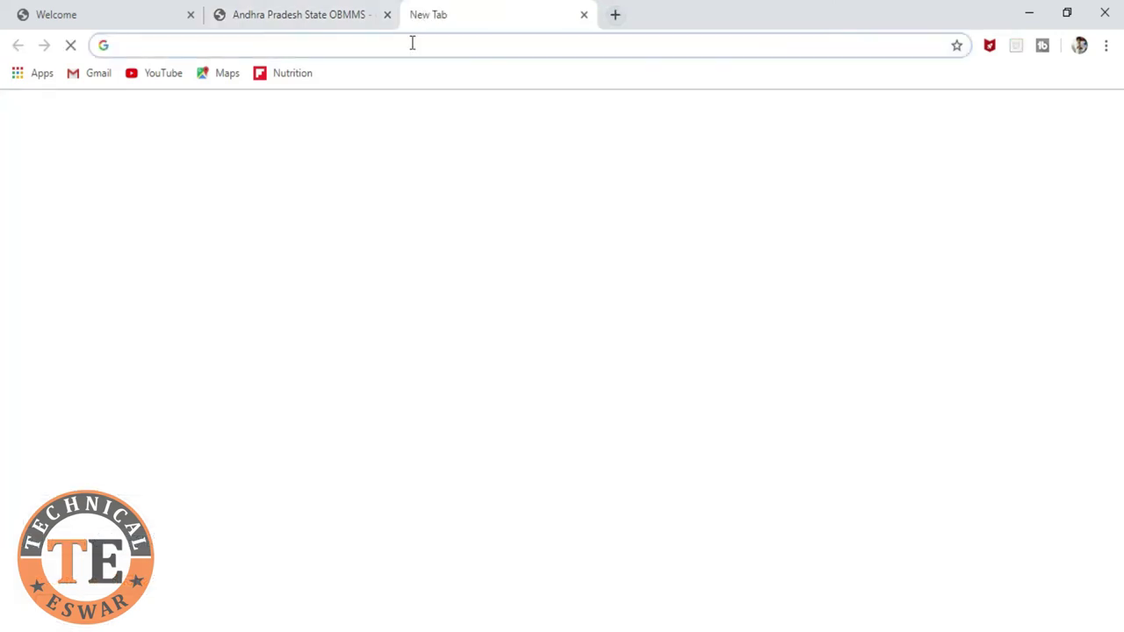
pyautogui.click(412, 45)
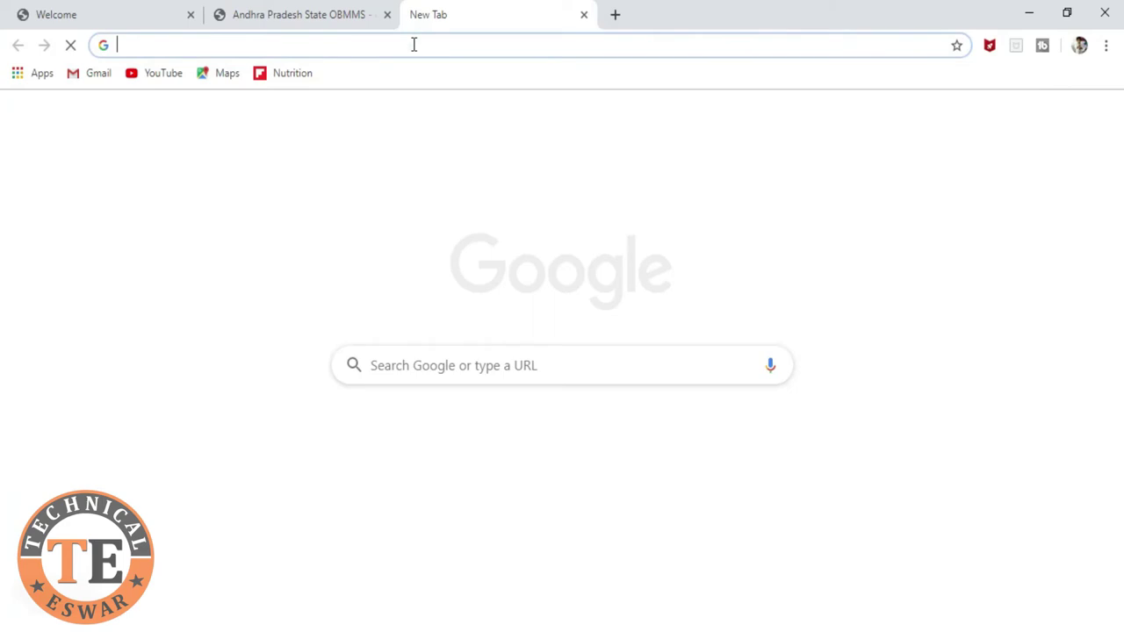
# Step: Search Google for 'pdsap' and open the ScbPDS Login Page result
pyautogui.write('pdsap')
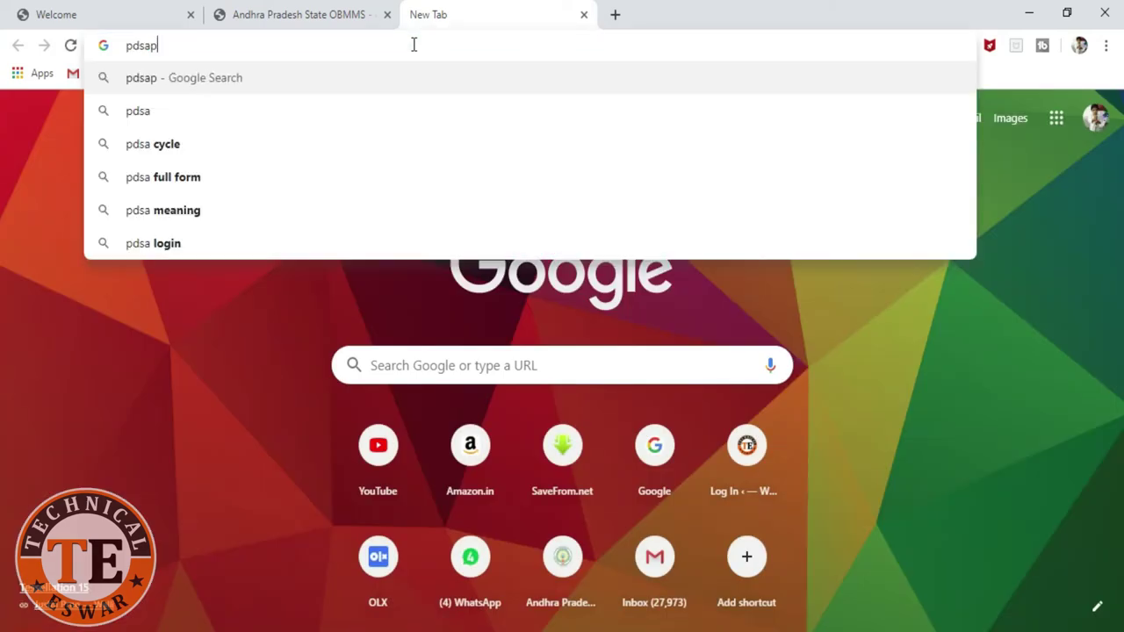
pyautogui.press('Return')
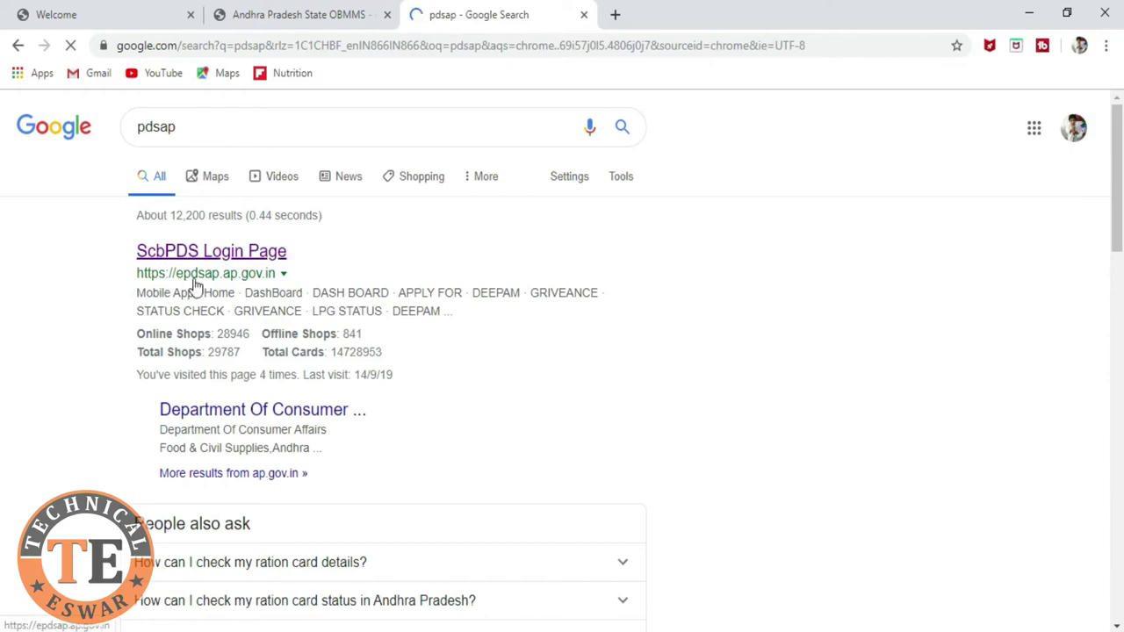
pyautogui.click(193, 286)
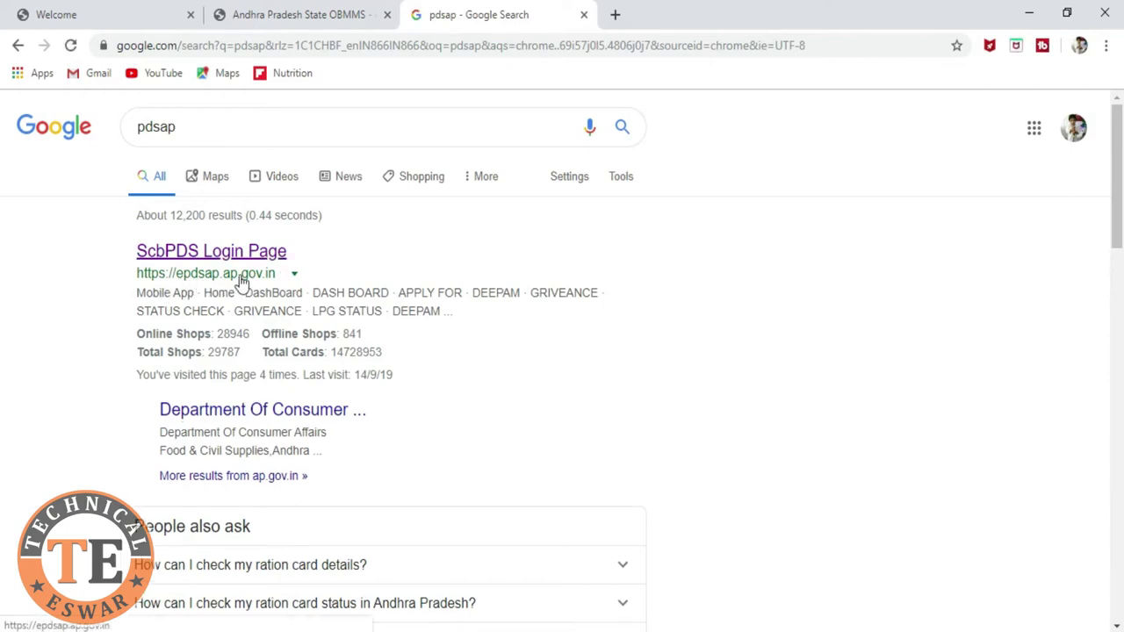
pyautogui.click(183, 253)
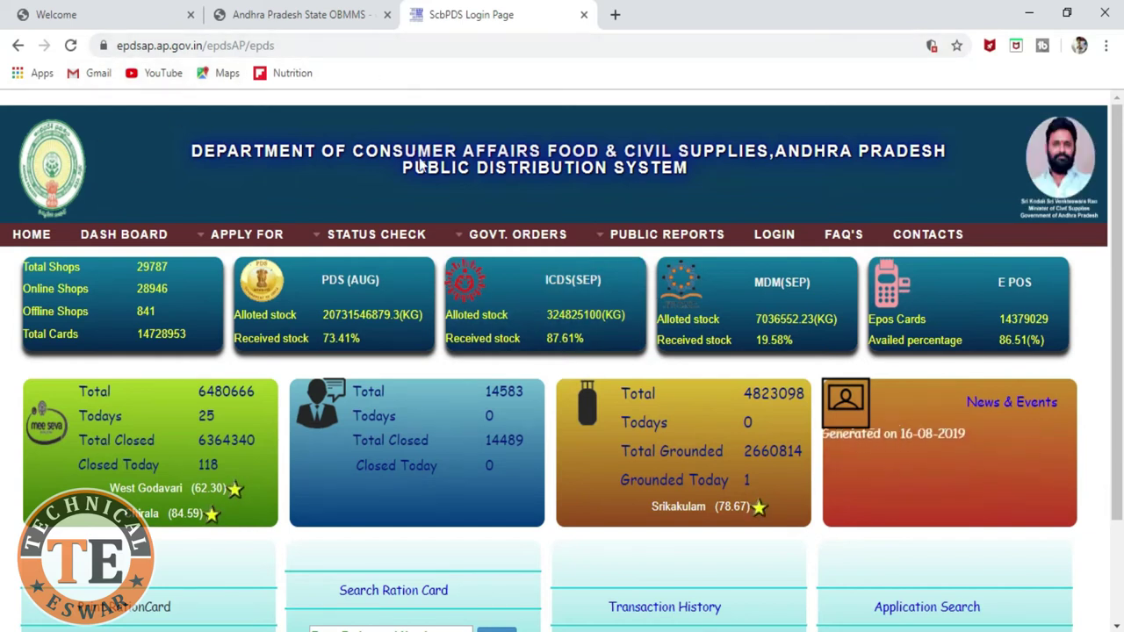
# Step: Run a Status Check > Pulse Survey Search using the household's UID number
pyautogui.moveTo(330, 239)
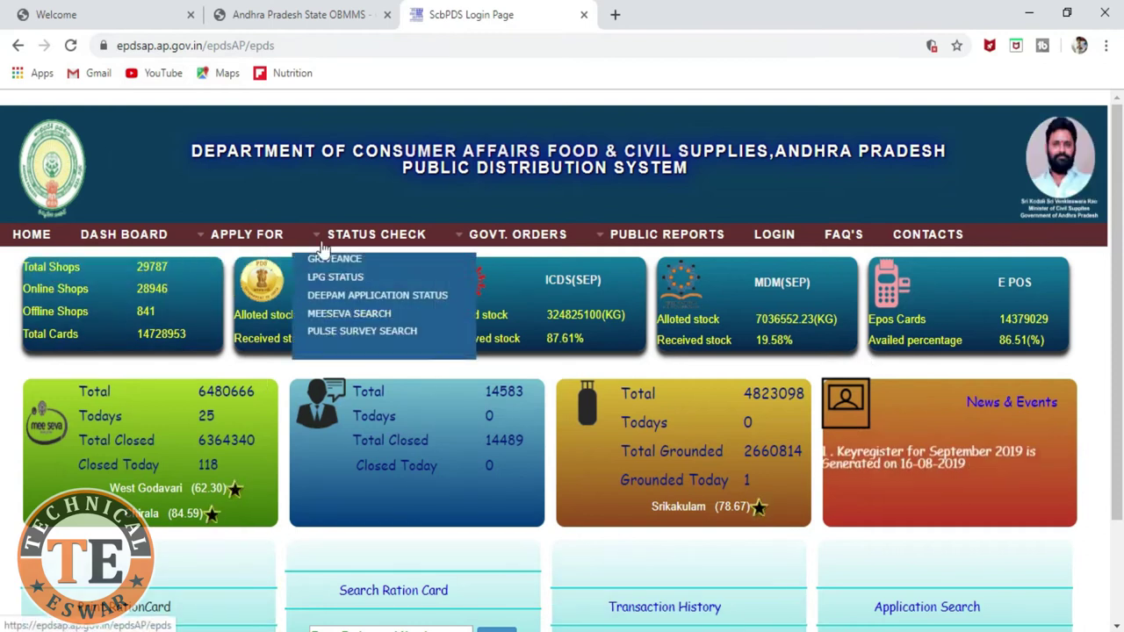
pyautogui.click(387, 242)
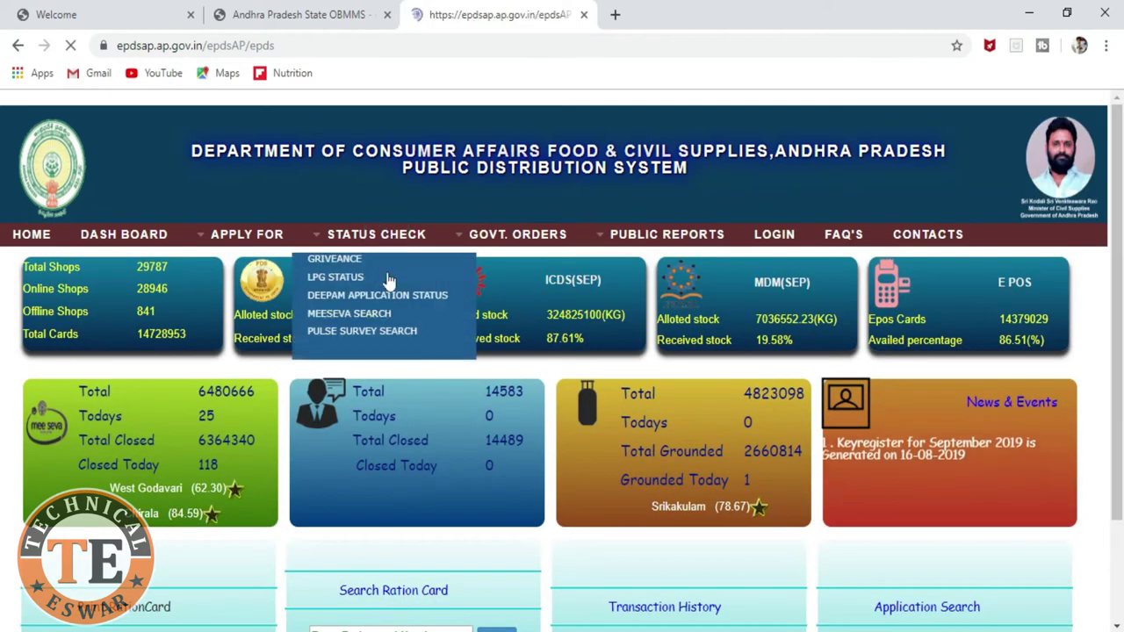
pyautogui.click(375, 331)
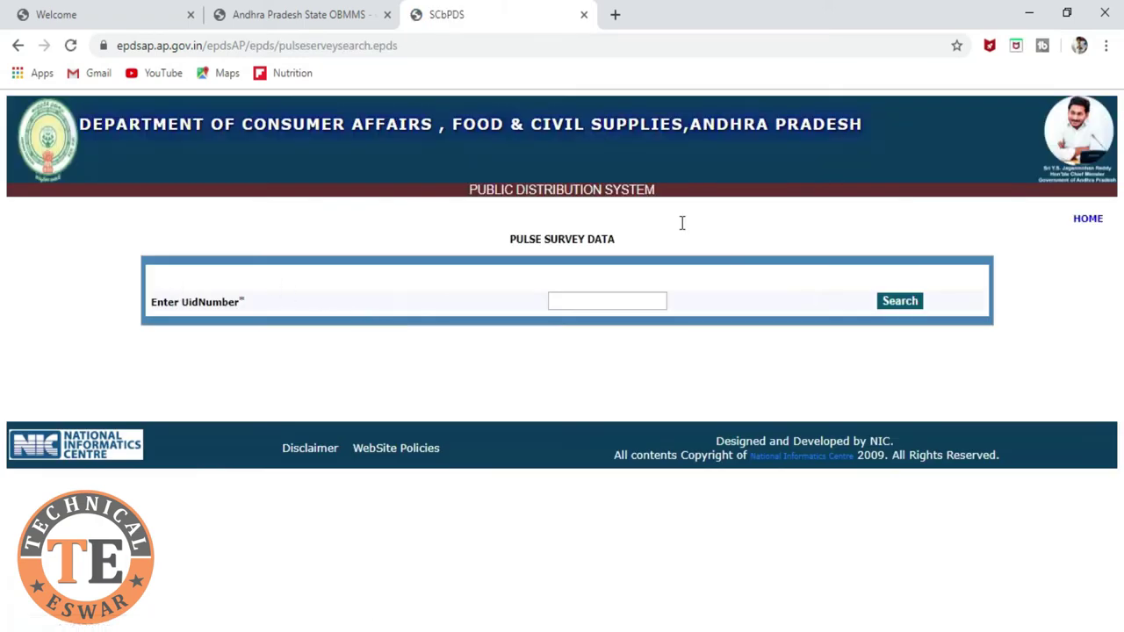
pyautogui.click(609, 302)
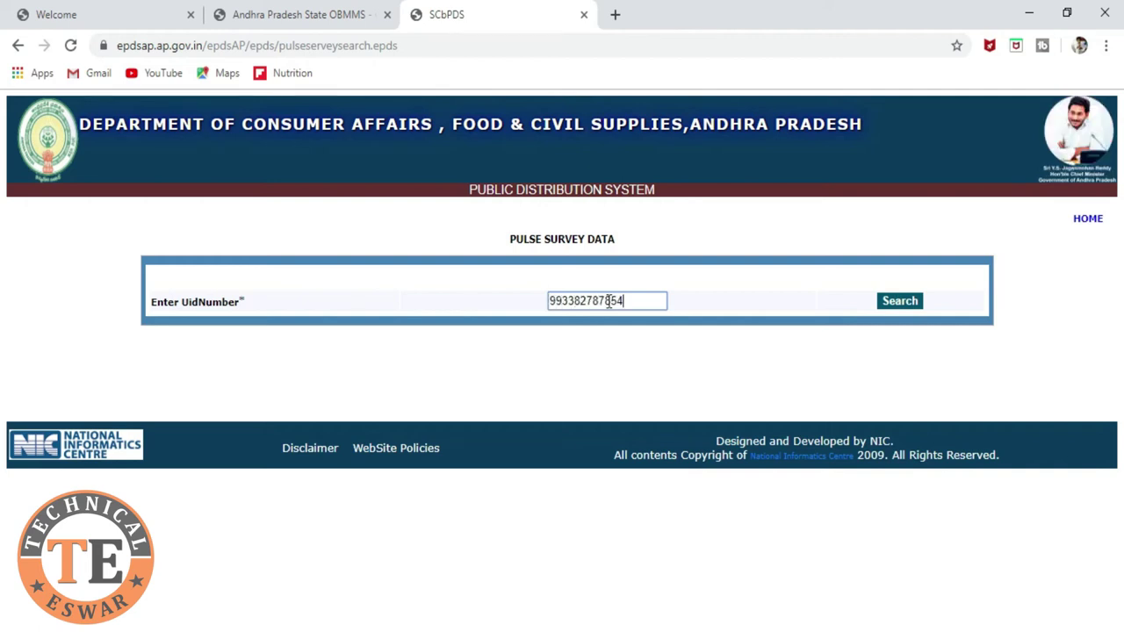
pyautogui.click(901, 303)
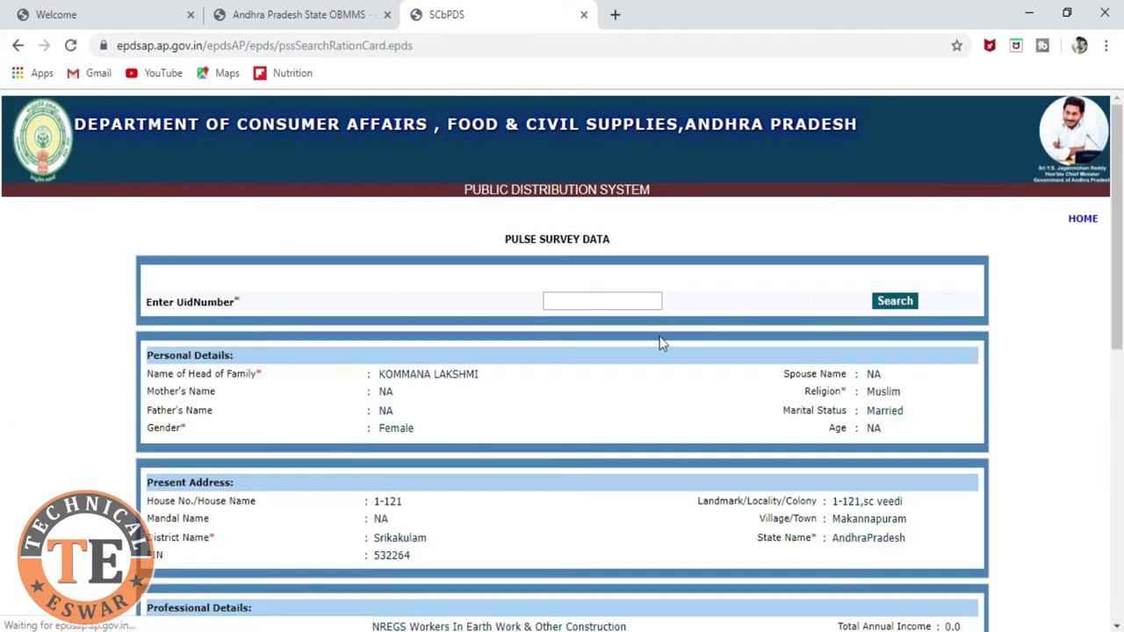
# Step: Select the ration card number in row 5 of the results and return to the OBMMS tab
pyautogui.scroll(-7, 295, 411)
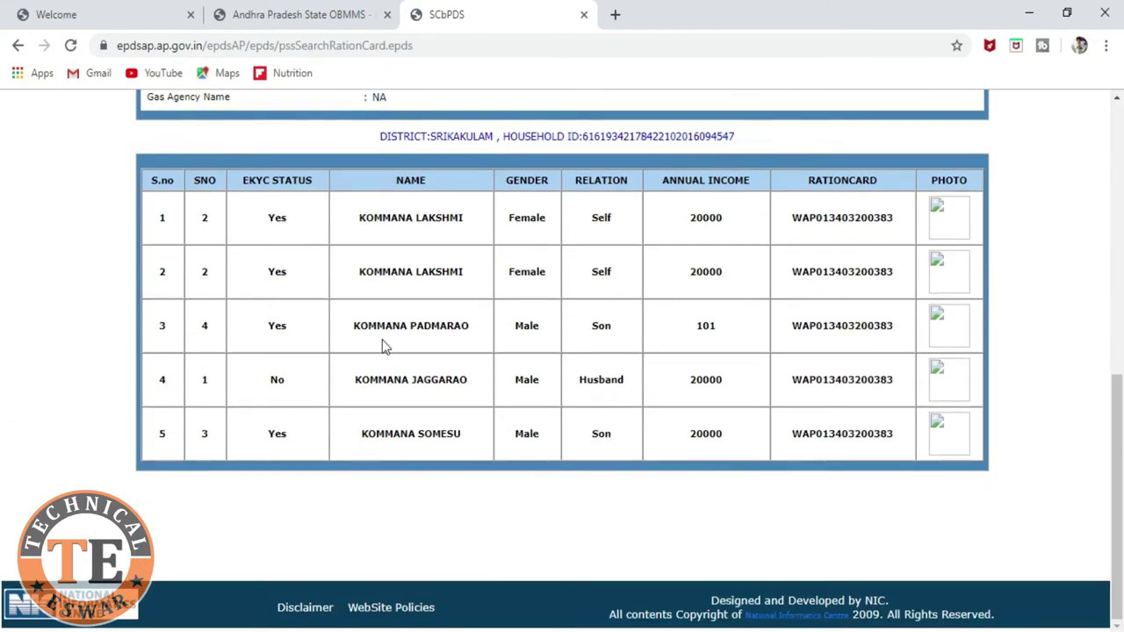
pyautogui.scroll(1, 382, 346)
pyautogui.scroll(-1, 332, 345)
pyautogui.click(823, 433)
pyautogui.click(794, 433)
pyautogui.moveTo(794, 434); pyautogui.dragTo(905, 443)
pyautogui.hotkey('ctrl', 'c')
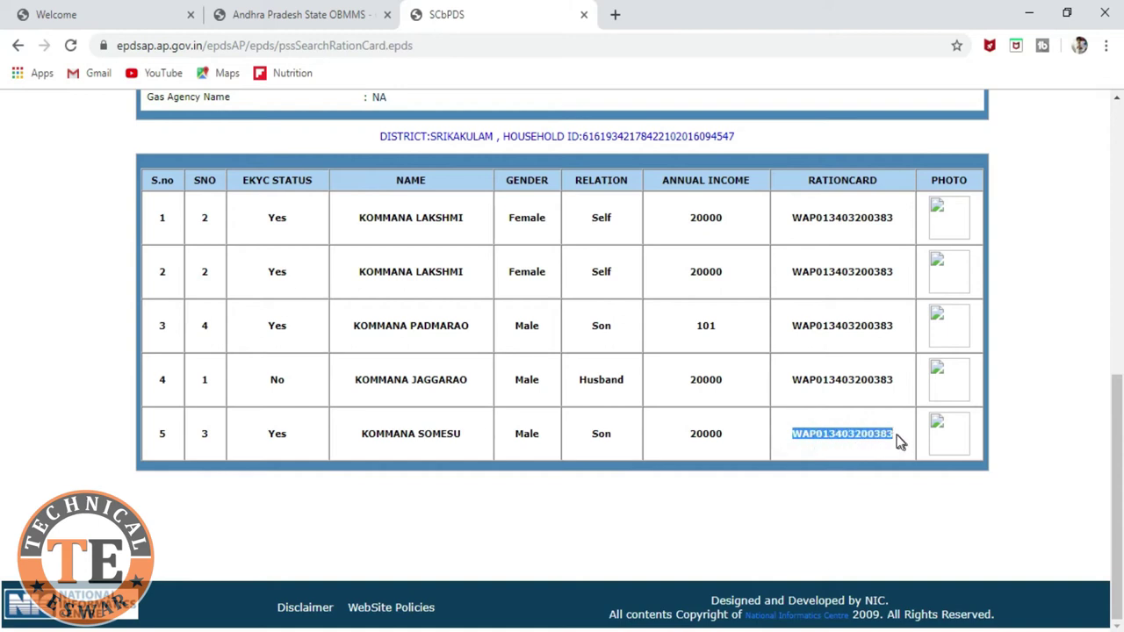
pyautogui.click(257, 14)
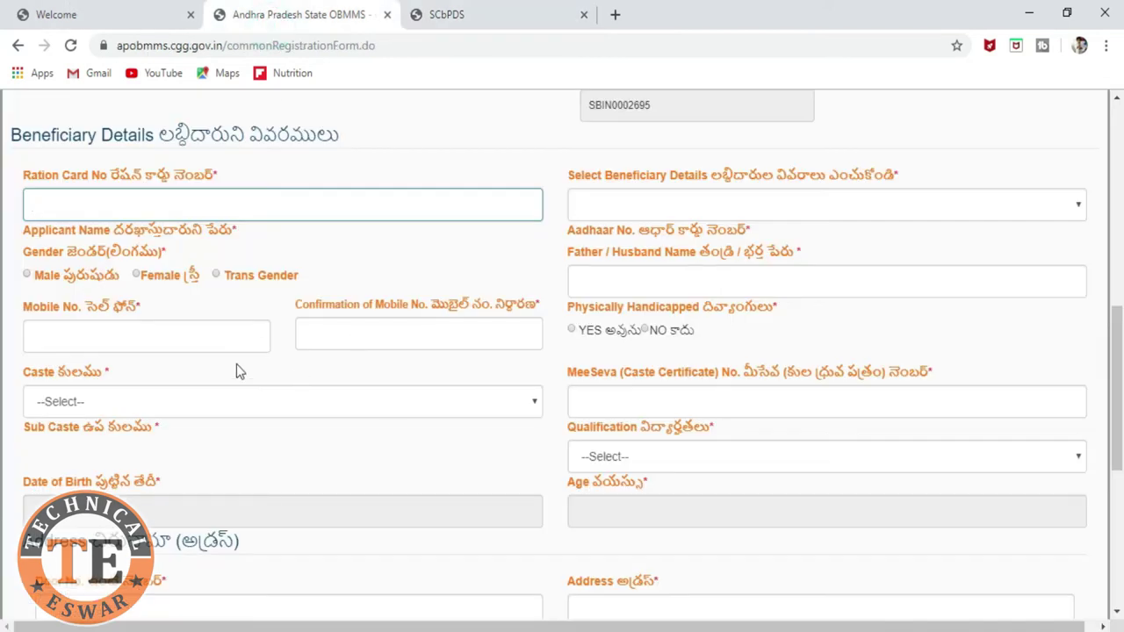
# Step: Paste the copied ration card number into the form so family members load
pyautogui.click(172, 206)
pyautogui.hotkey('ctrl', 'v')
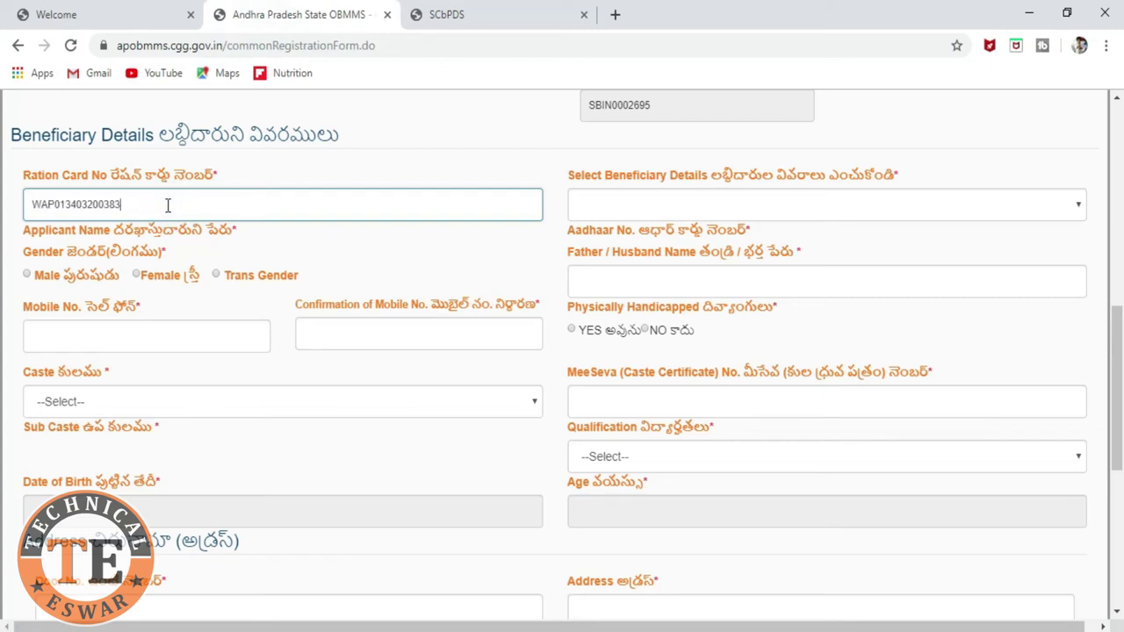
pyautogui.click(341, 244)
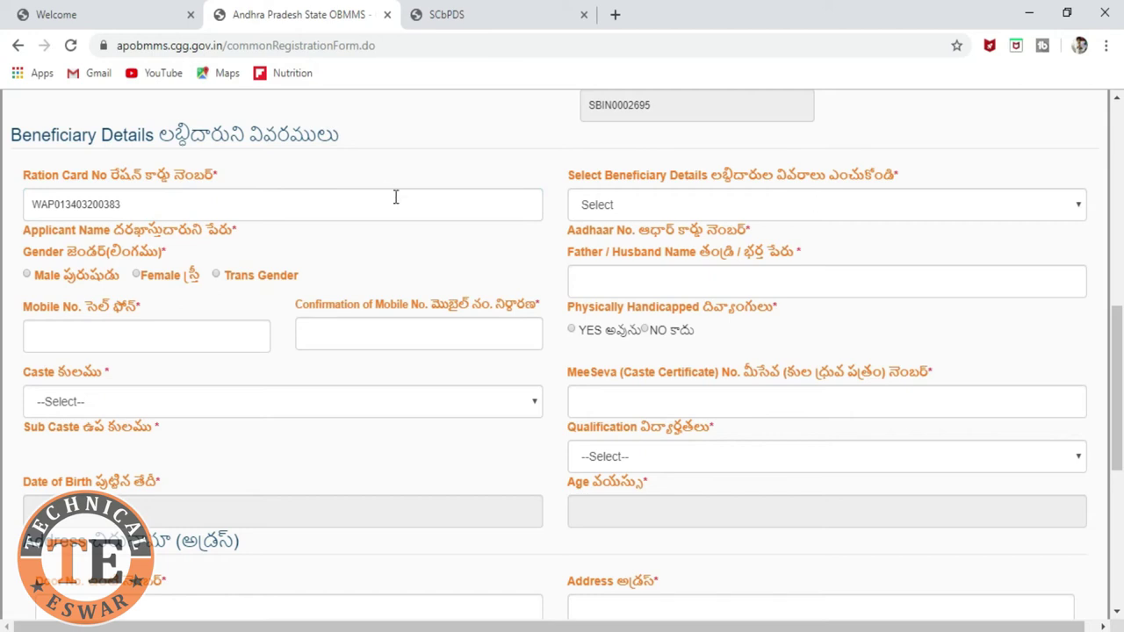
# Step: Choose the beneficiary from the family members, auto-filling name and Aadhaar, and set gender Male
pyautogui.click(858, 216)
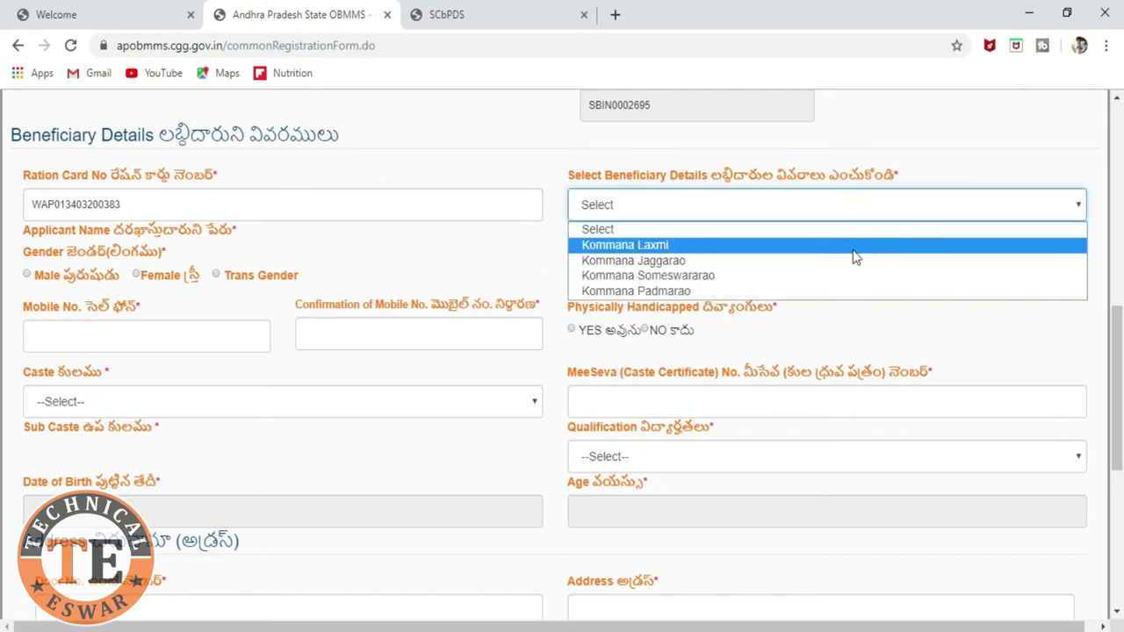
pyautogui.click(419, 253)
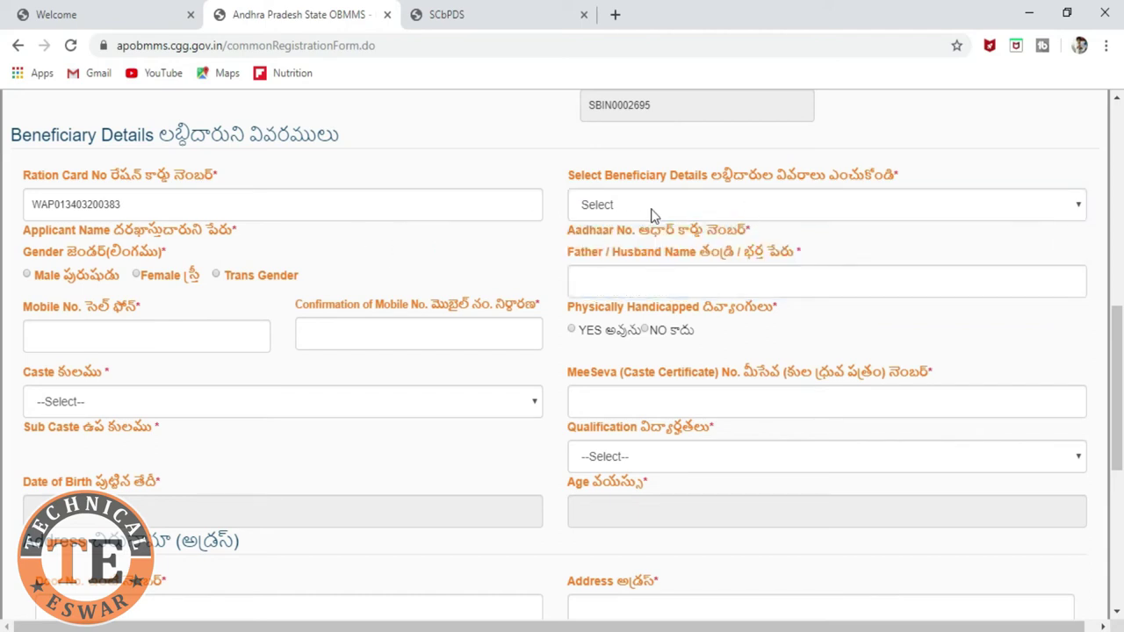
pyautogui.click(713, 206)
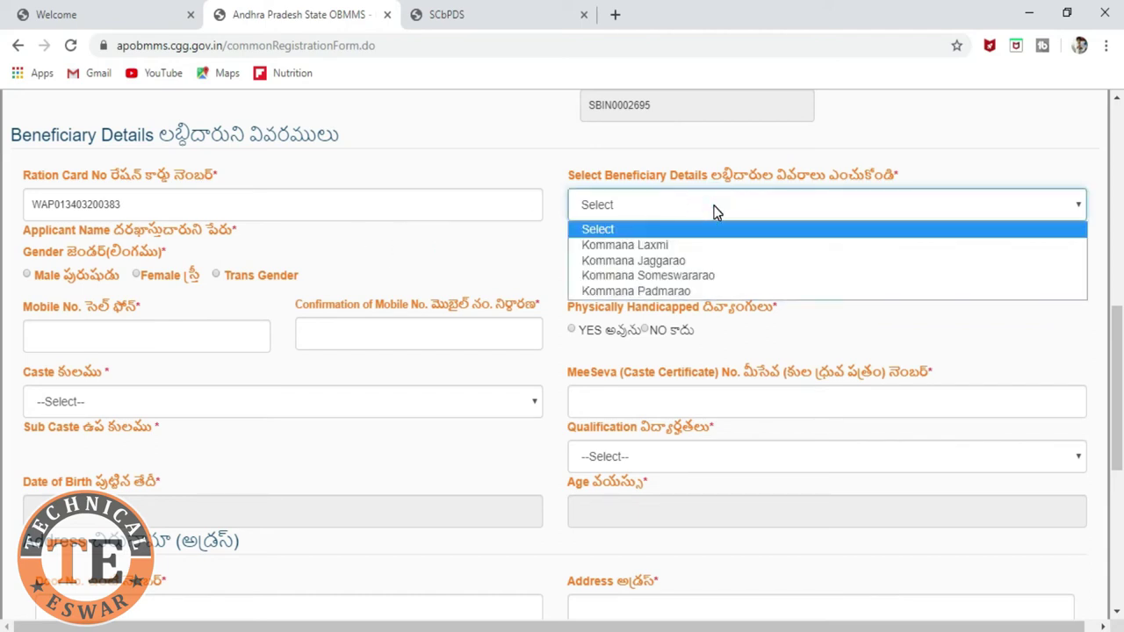
pyautogui.click(425, 250)
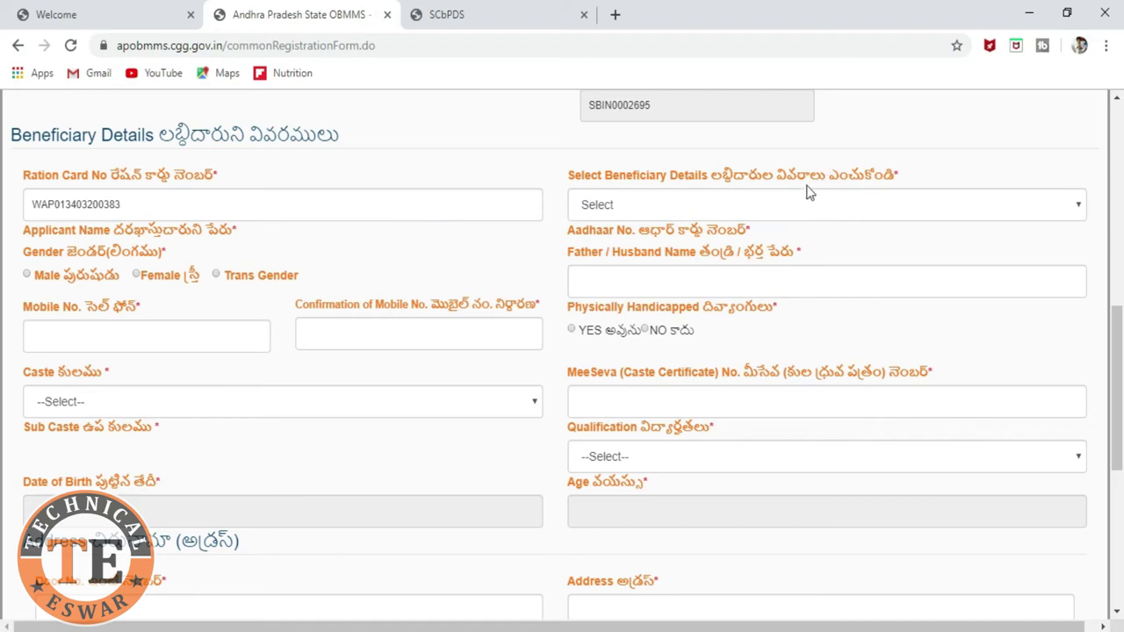
pyautogui.click(808, 211)
pyautogui.click(814, 275)
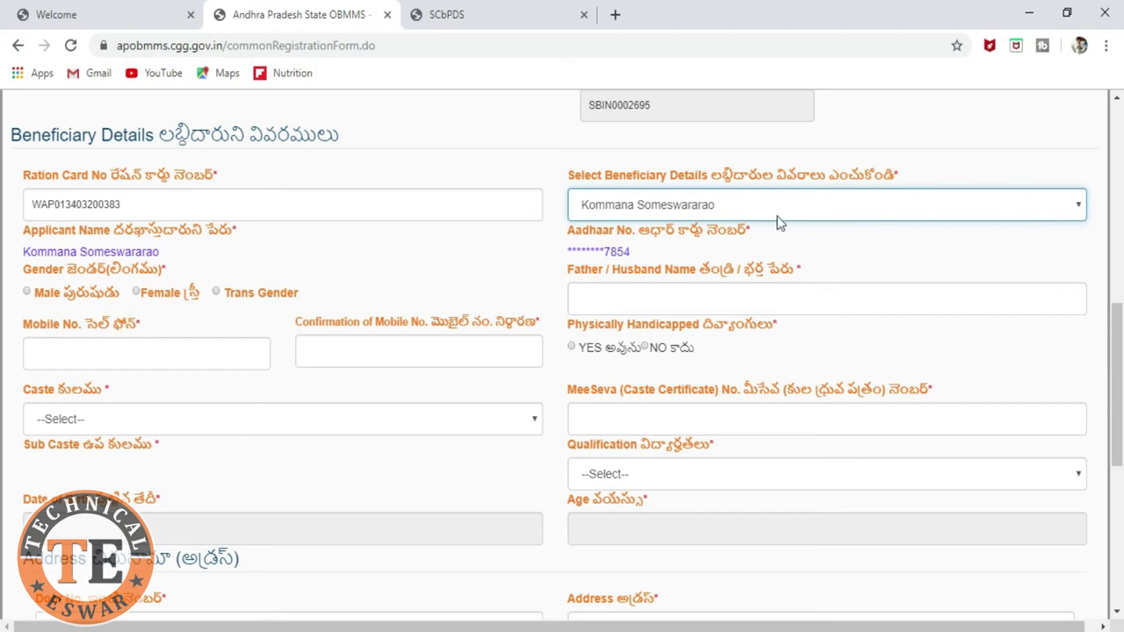
pyautogui.moveTo(642, 250); pyautogui.dragTo(572, 252)
pyautogui.moveTo(172, 253); pyautogui.dragTo(10, 253)
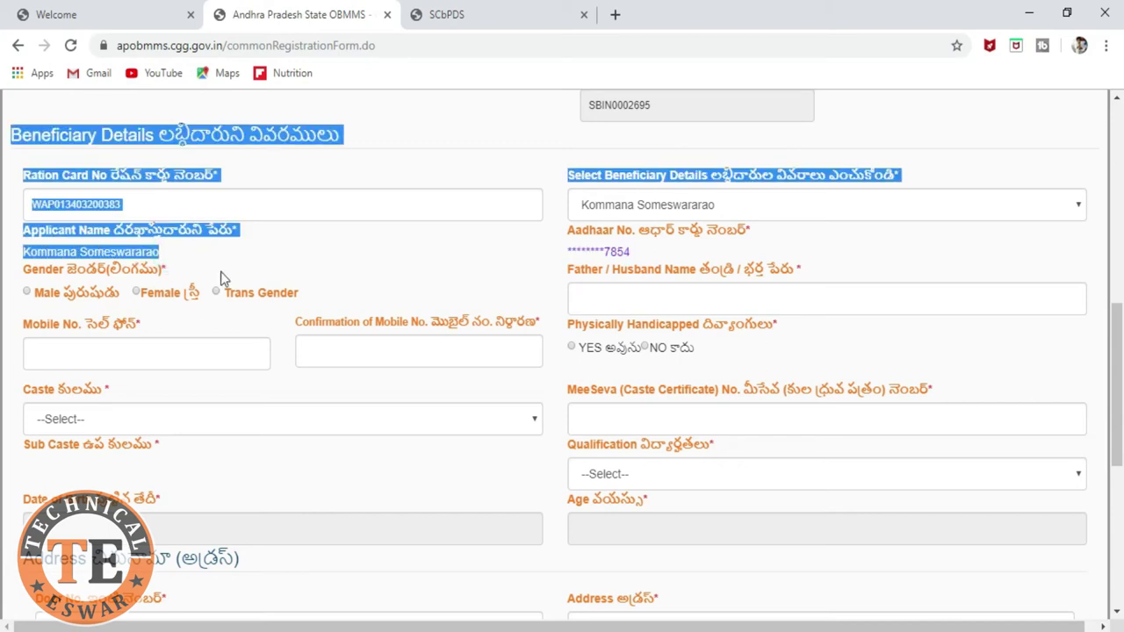
pyautogui.click(27, 293)
# Step: Enter the father's name and the mobile number in both mobile fields, and set Physically Handicapped to NO
pyautogui.click(709, 301)
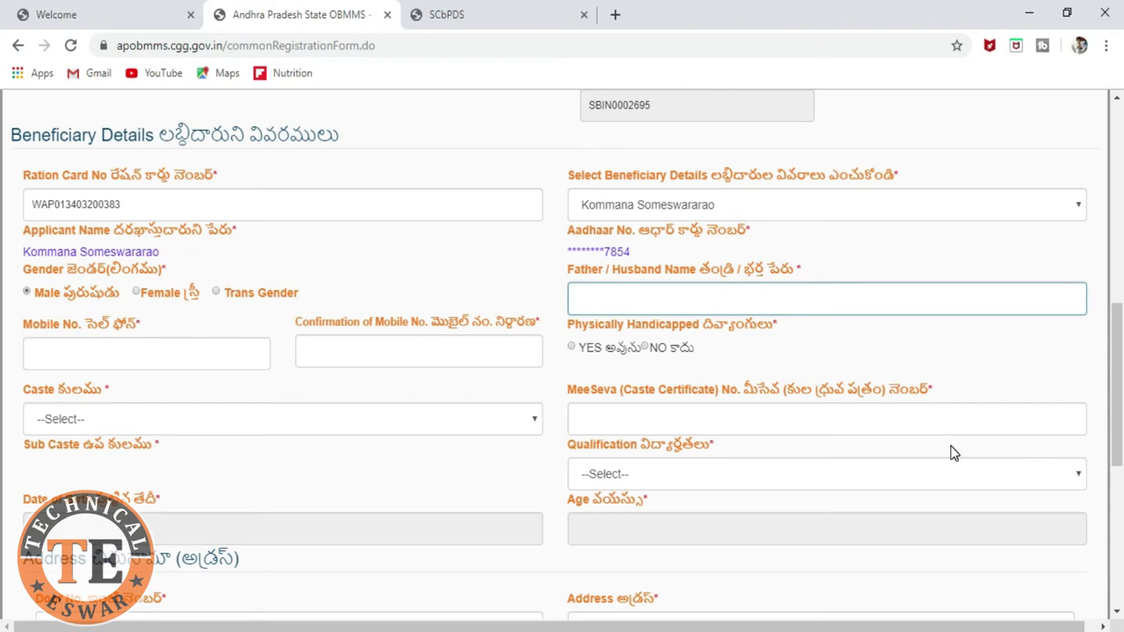
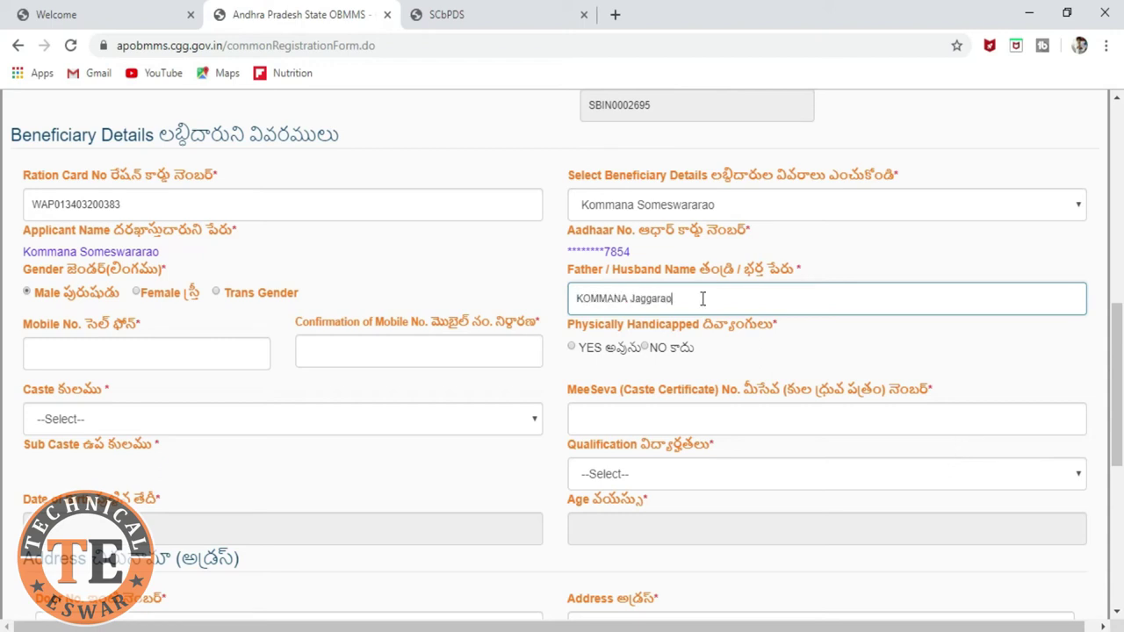
pyautogui.click(84, 353)
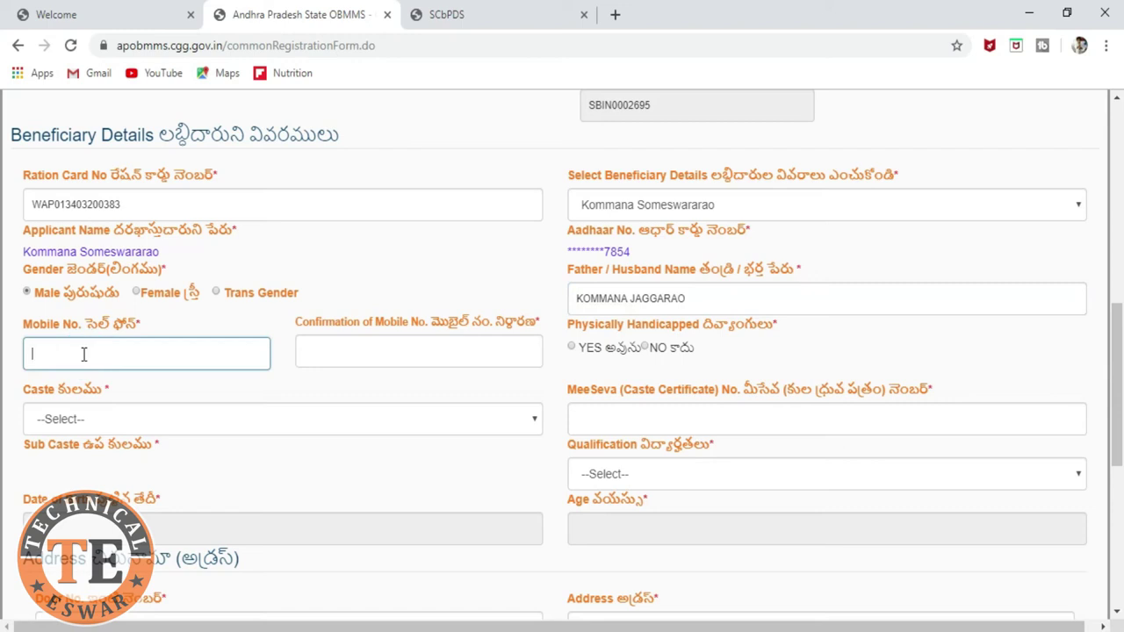
pyautogui.click(345, 356)
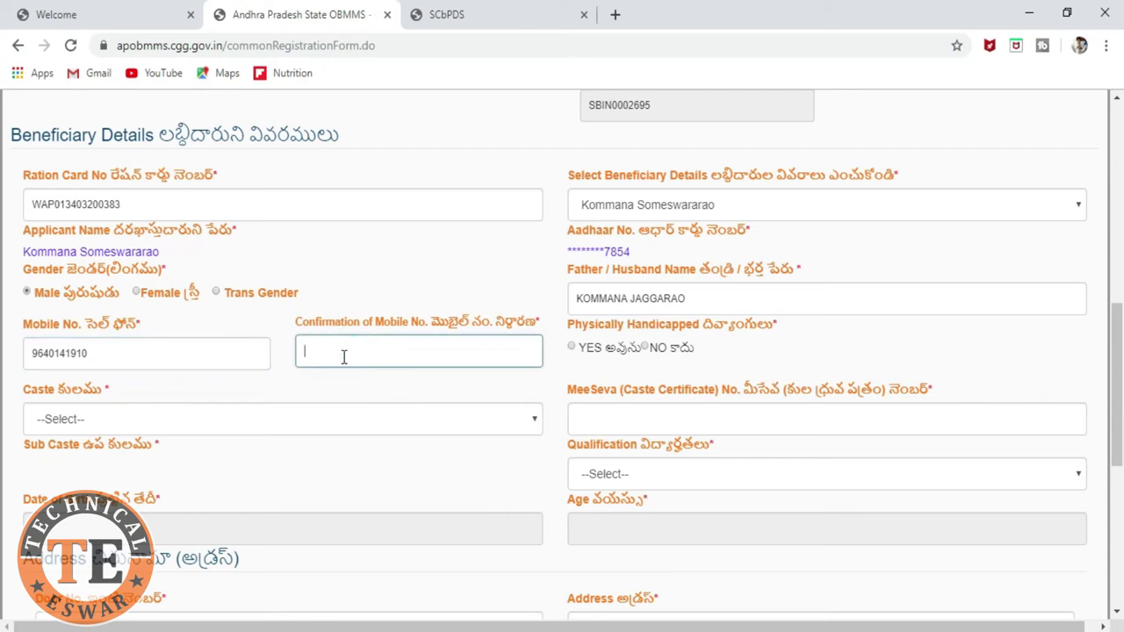
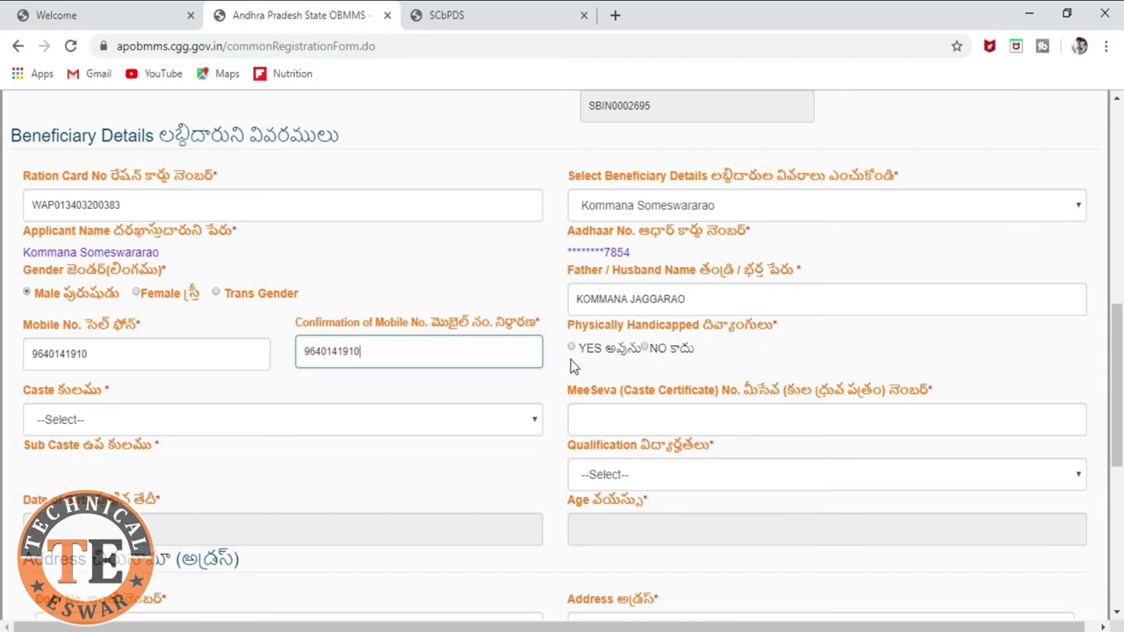
pyautogui.click(646, 348)
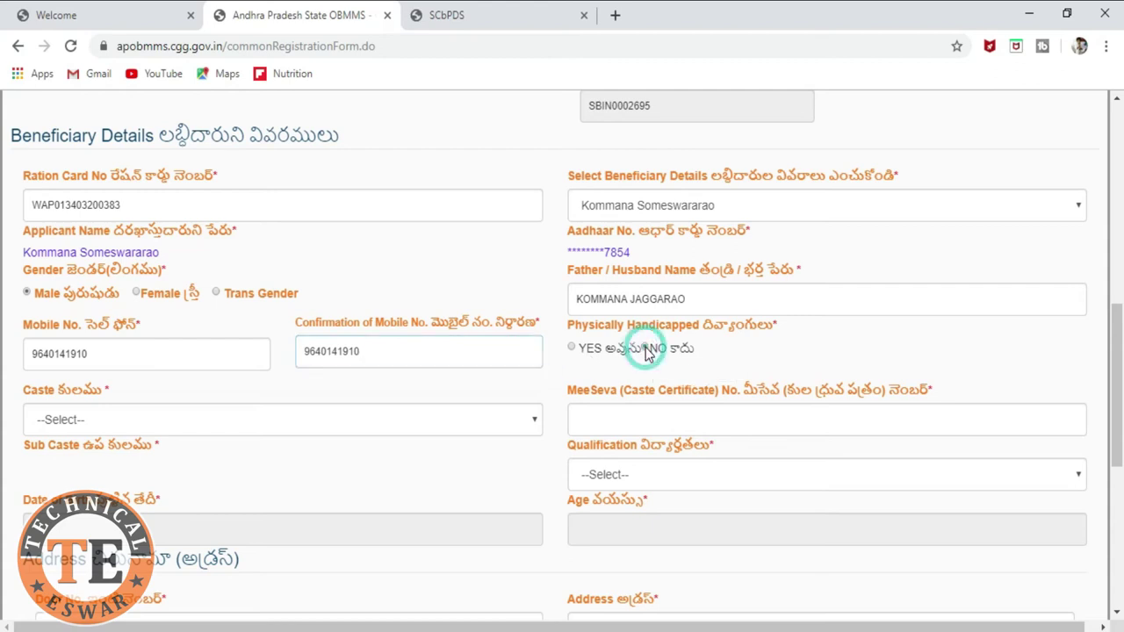
# Step: Choose SC as the caste and type the MeeSeva caste certificate number
pyautogui.click(351, 421)
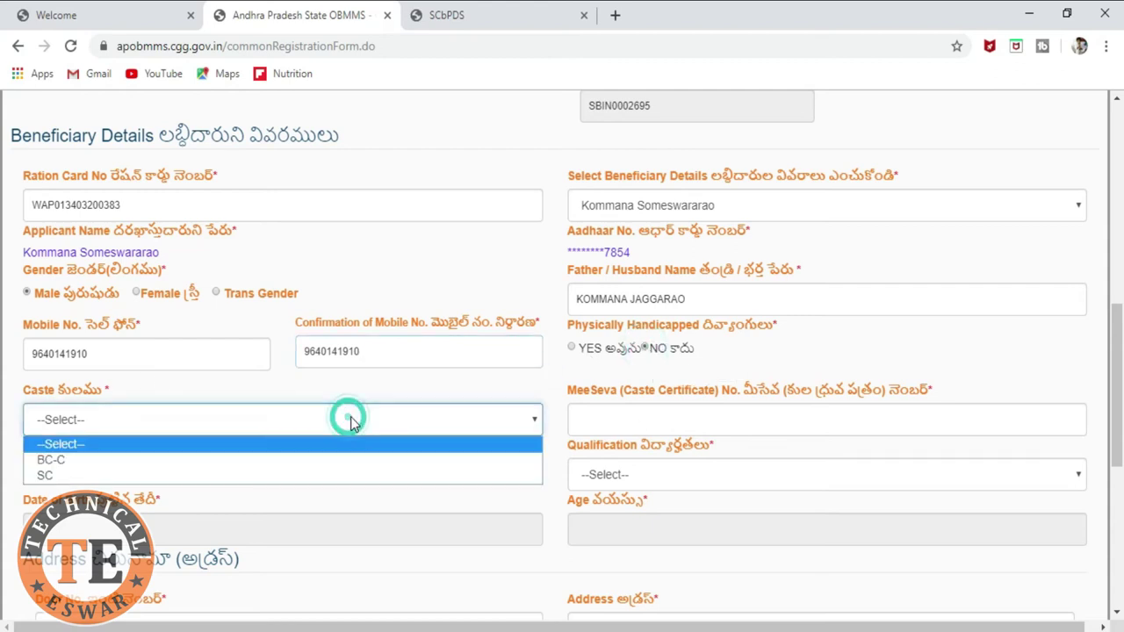
pyautogui.click(326, 475)
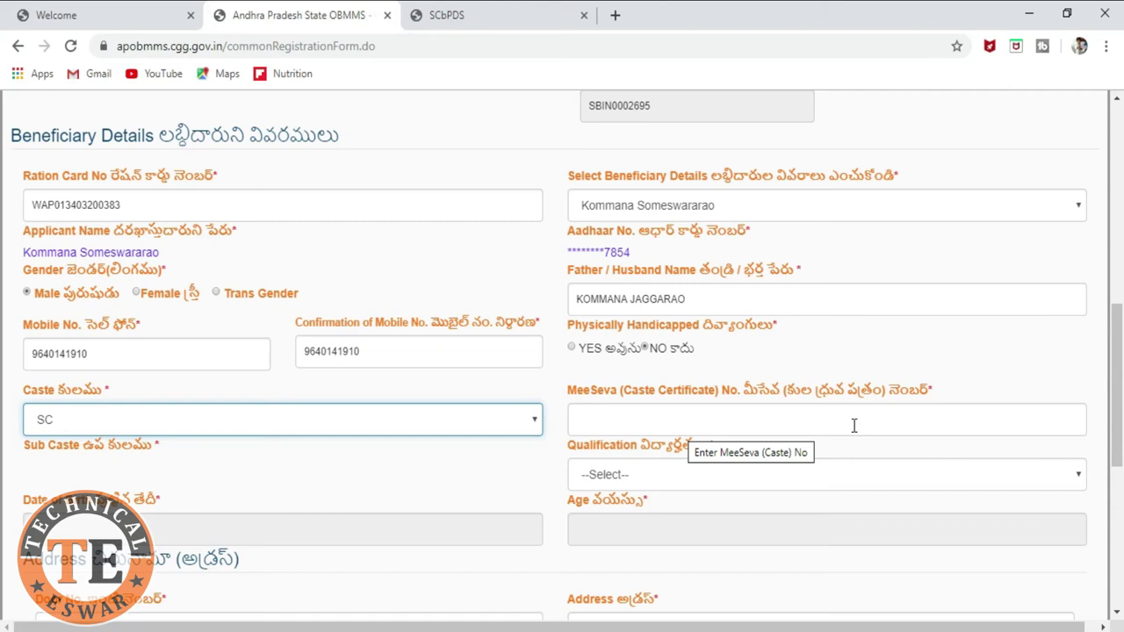
pyautogui.click(679, 419)
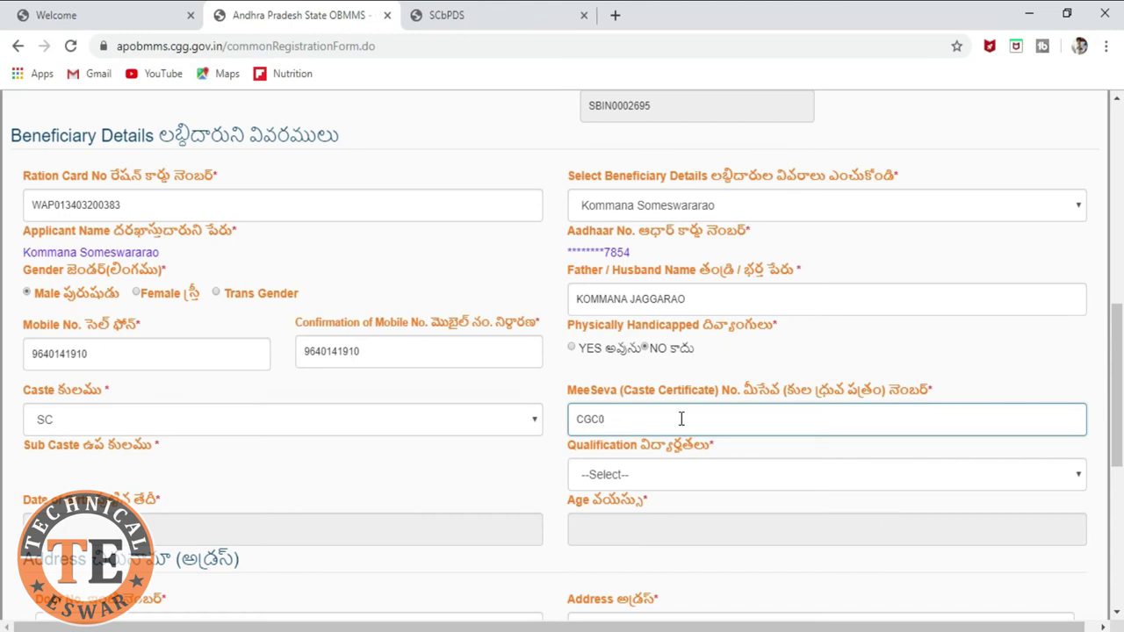
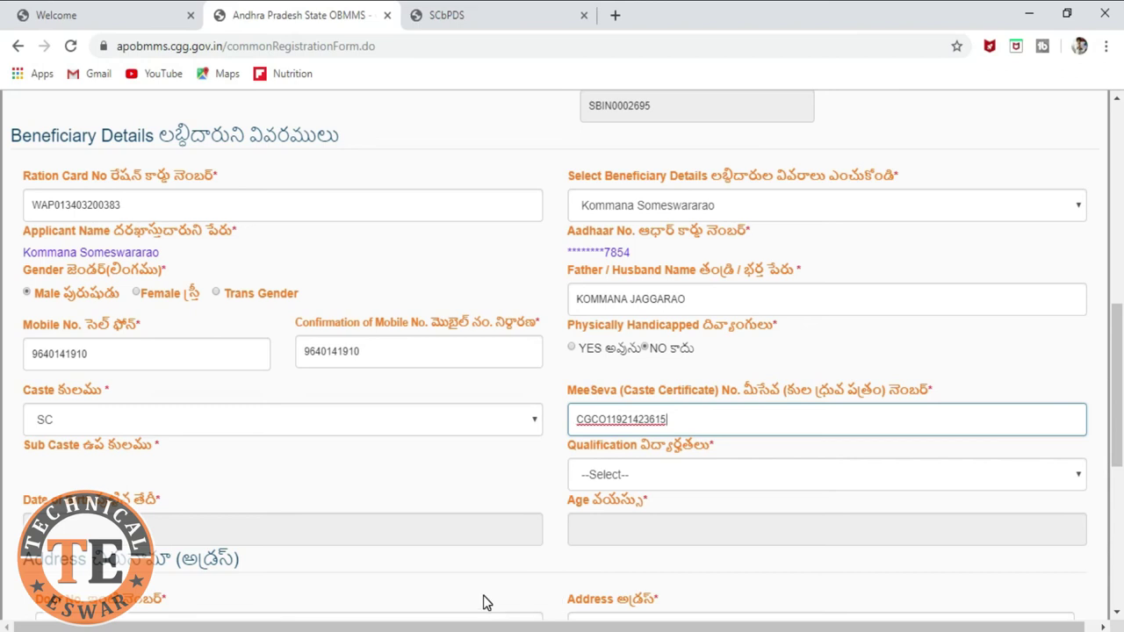
pyautogui.moveTo(708, 419); pyautogui.dragTo(574, 429)
pyautogui.click(724, 426)
pyautogui.scroll(-1, 384, 497)
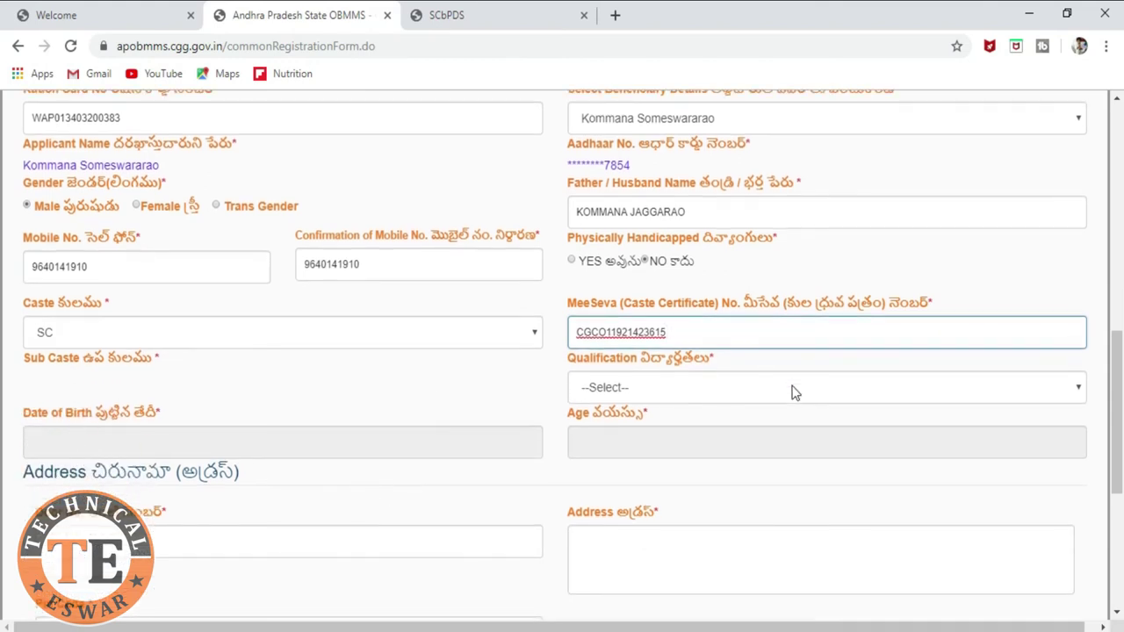
pyautogui.click(719, 387)
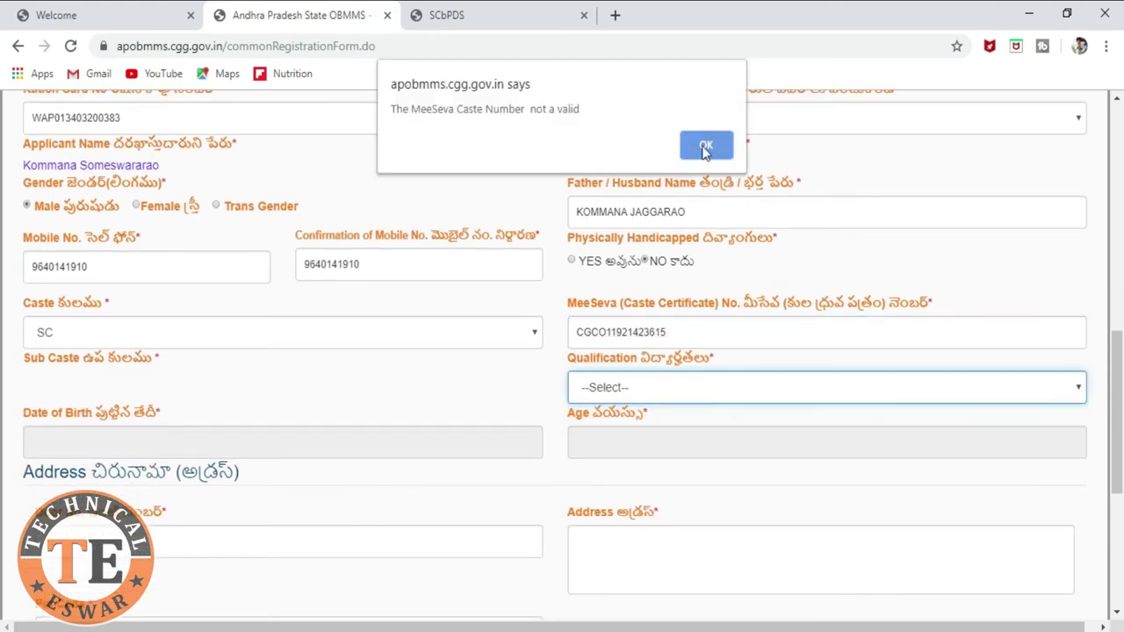
# Step: Dismiss the invalid-number warning, re-enter the MeeSeva certificate number, and choose S.S.C Pass as qualification
pyautogui.click(705, 144)
pyautogui.click(712, 326)
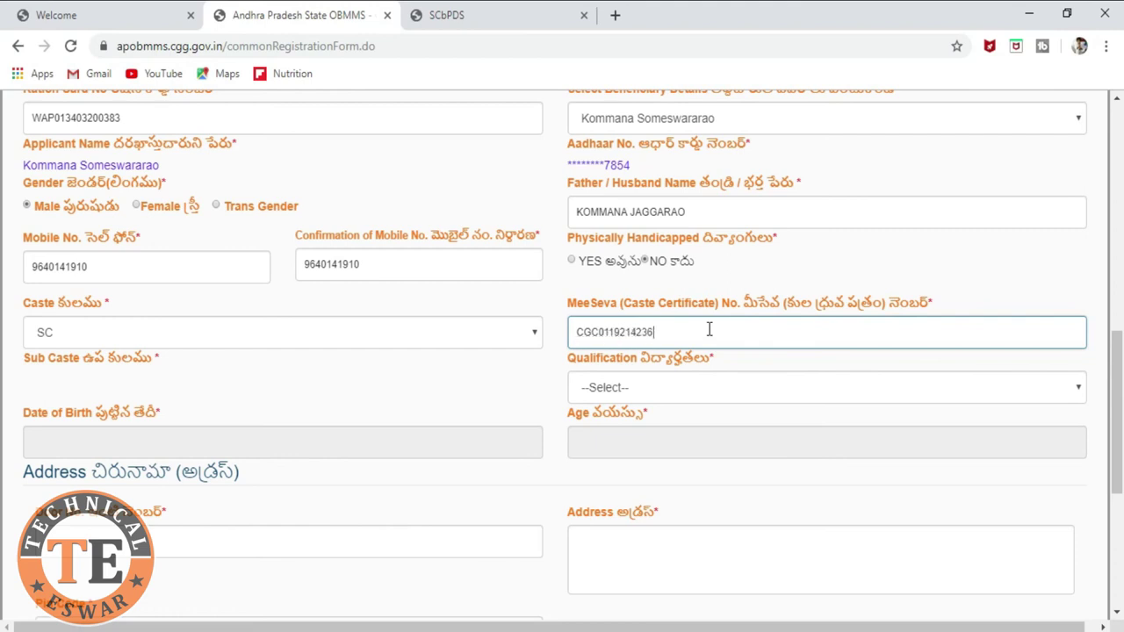
pyautogui.click(723, 391)
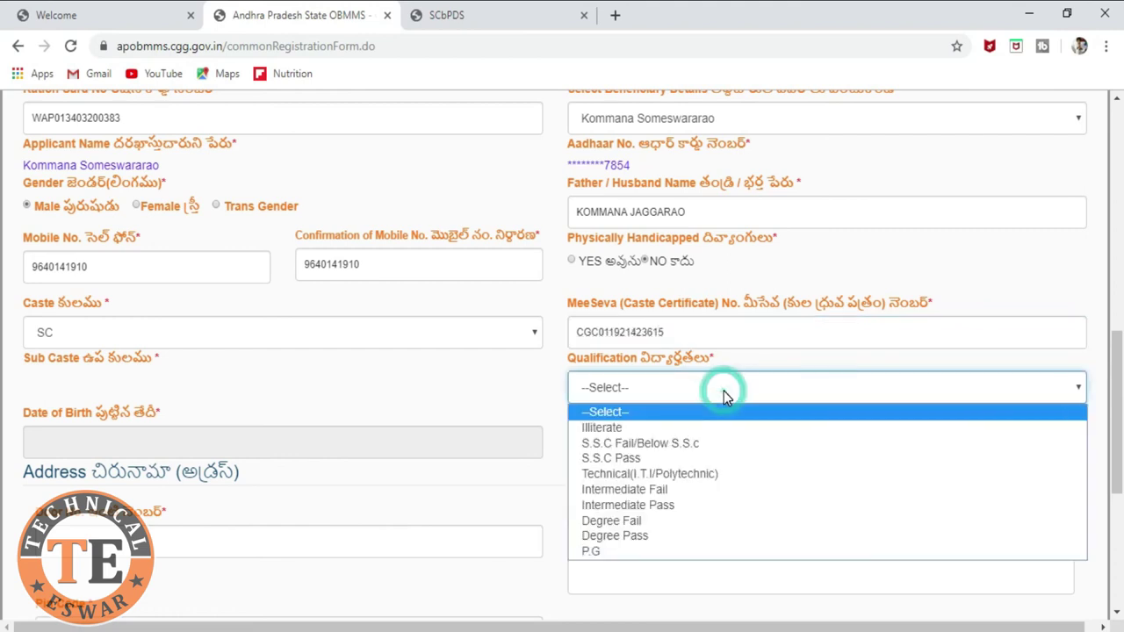
pyautogui.click(717, 459)
# Step: Inspect the entered MeeSeva certificate number by selecting and stepping through it
pyautogui.doubleClick(602, 332)
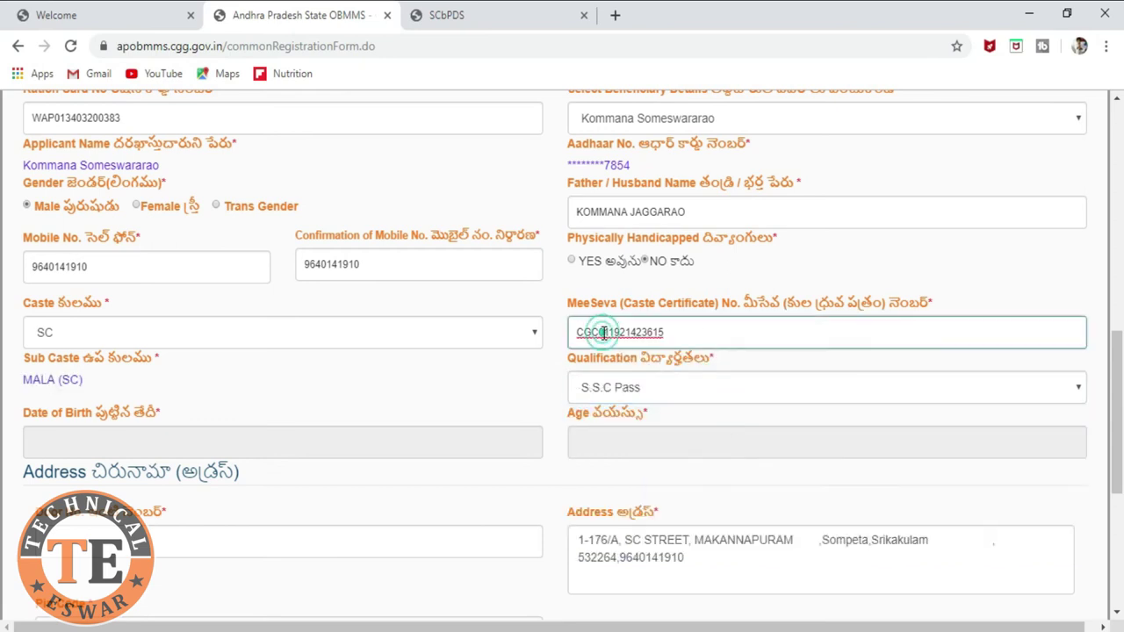
pyautogui.click(672, 334)
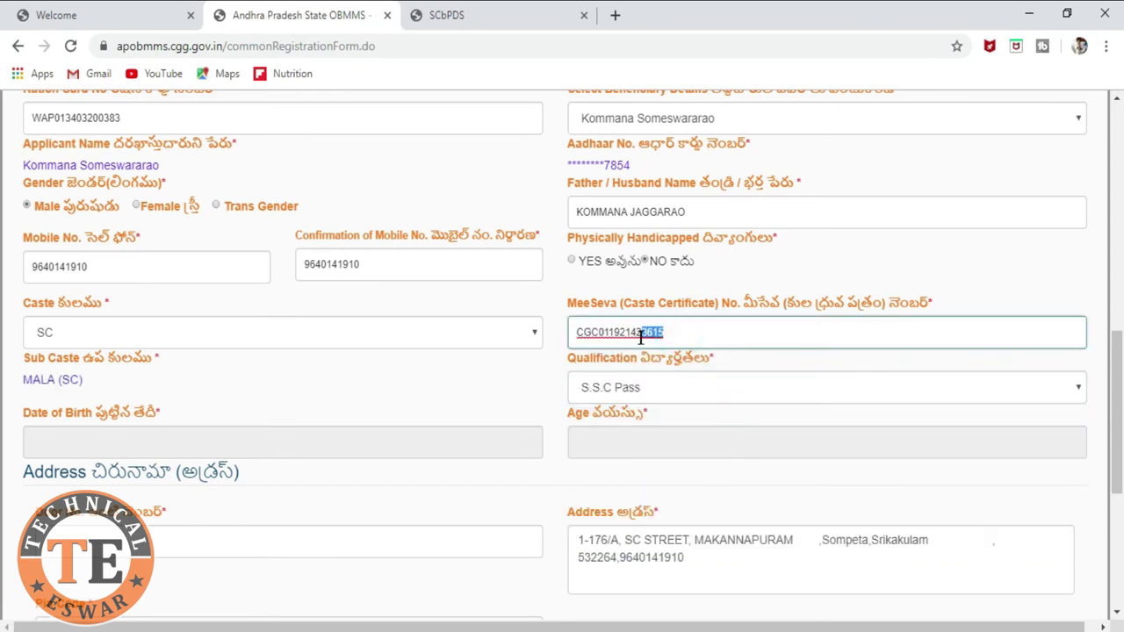
pyautogui.click(603, 334)
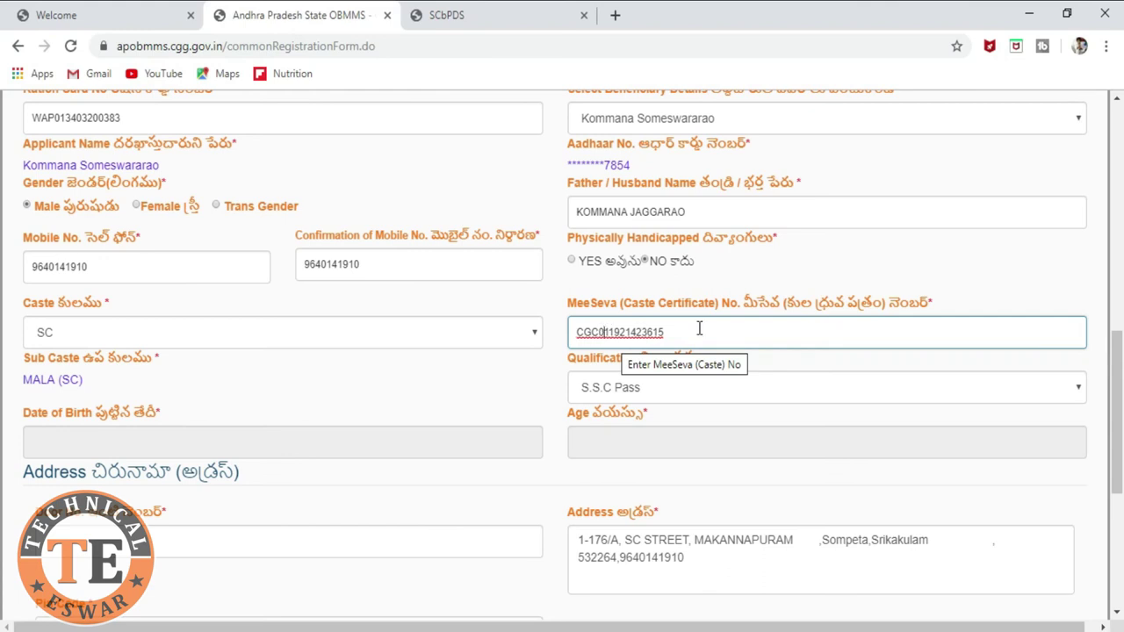
pyautogui.click(697, 329)
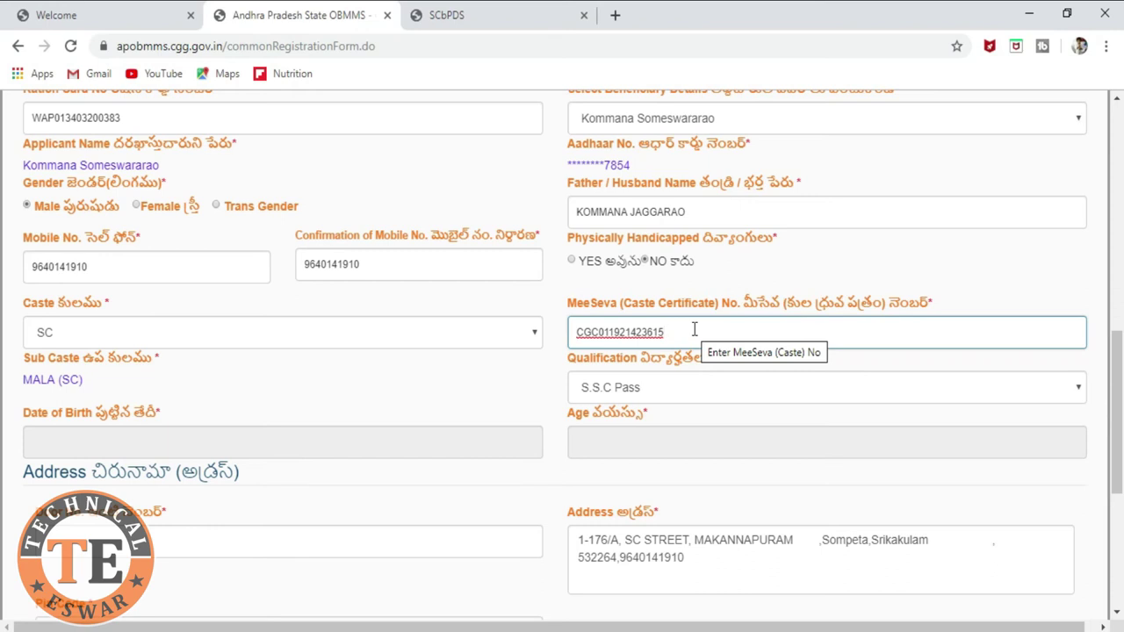
pyautogui.moveTo(692, 328); pyautogui.dragTo(577, 331)
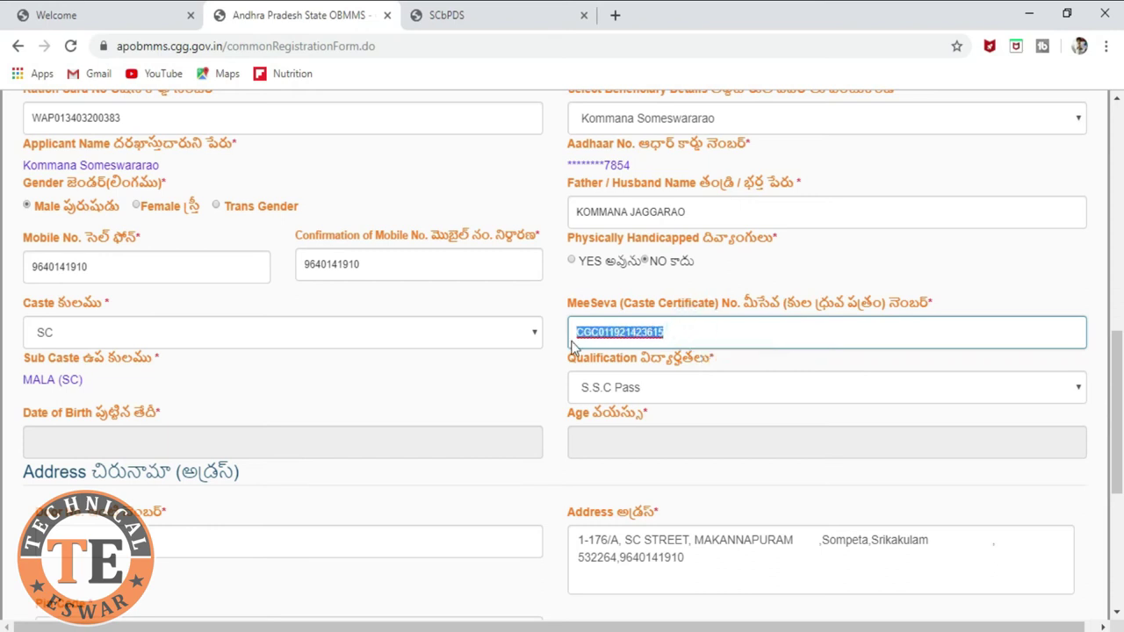
pyautogui.click(735, 331)
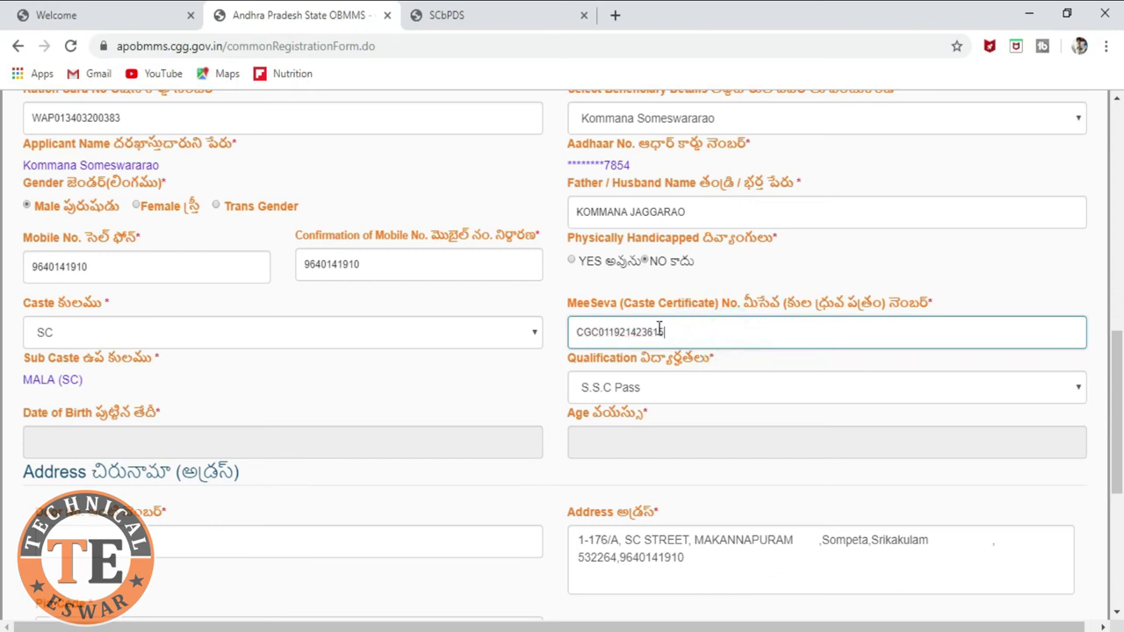
pyautogui.click(598, 331)
pyautogui.click(690, 331)
pyautogui.click(708, 391)
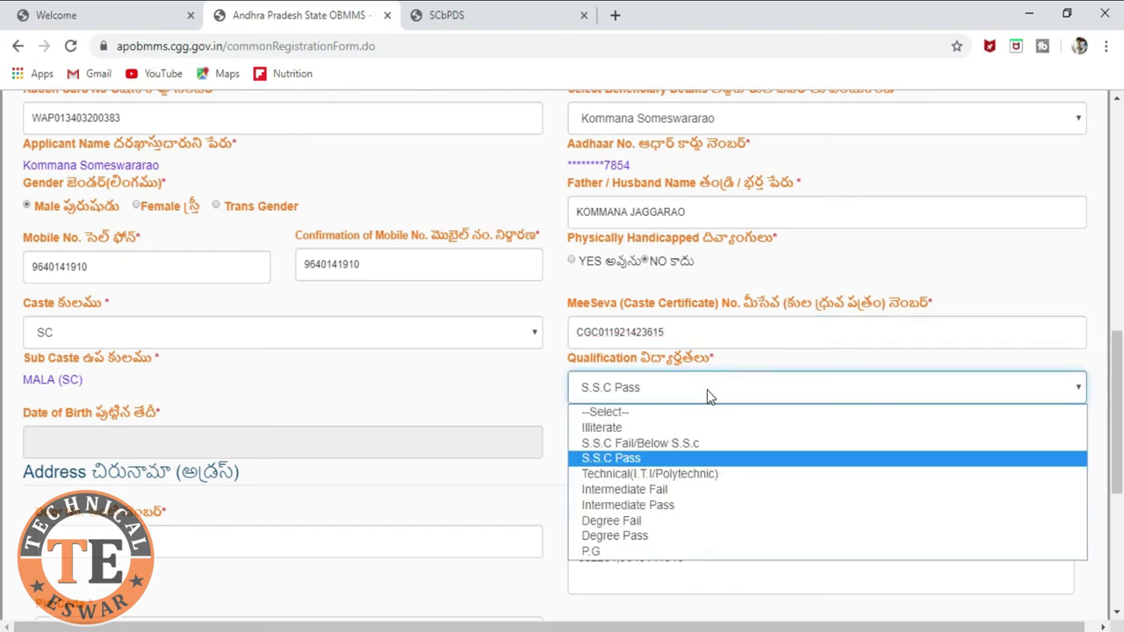
# Step: Keep S.S.C Pass and pick date of birth 12/12/1996 in the calendar, filling age 22
pyautogui.click(731, 458)
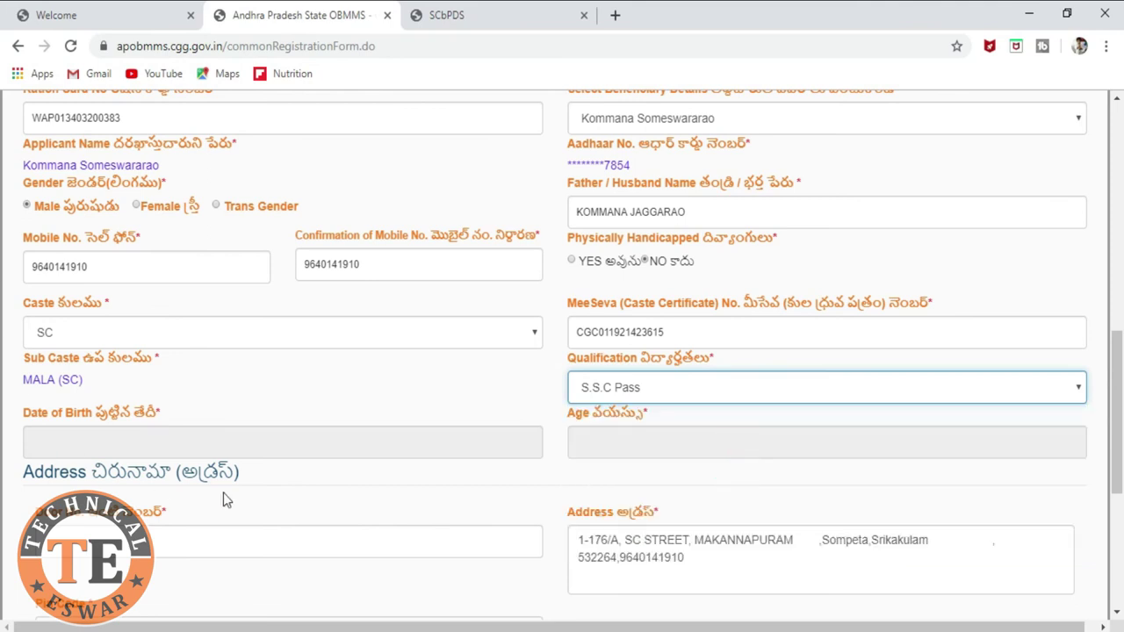
pyautogui.click(238, 446)
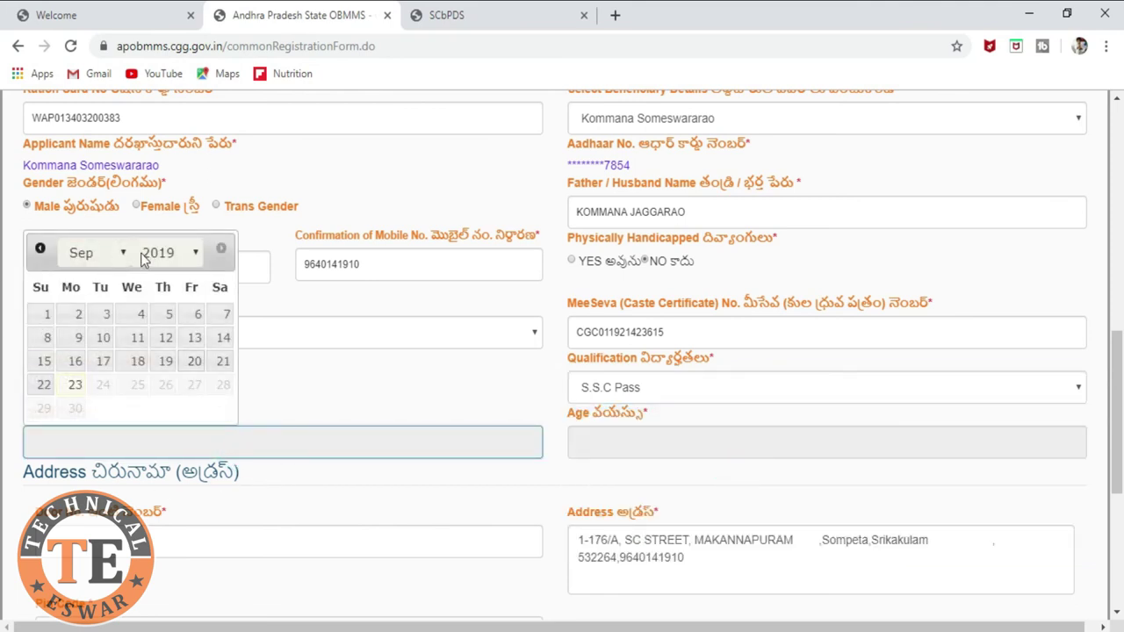
pyautogui.click(188, 256)
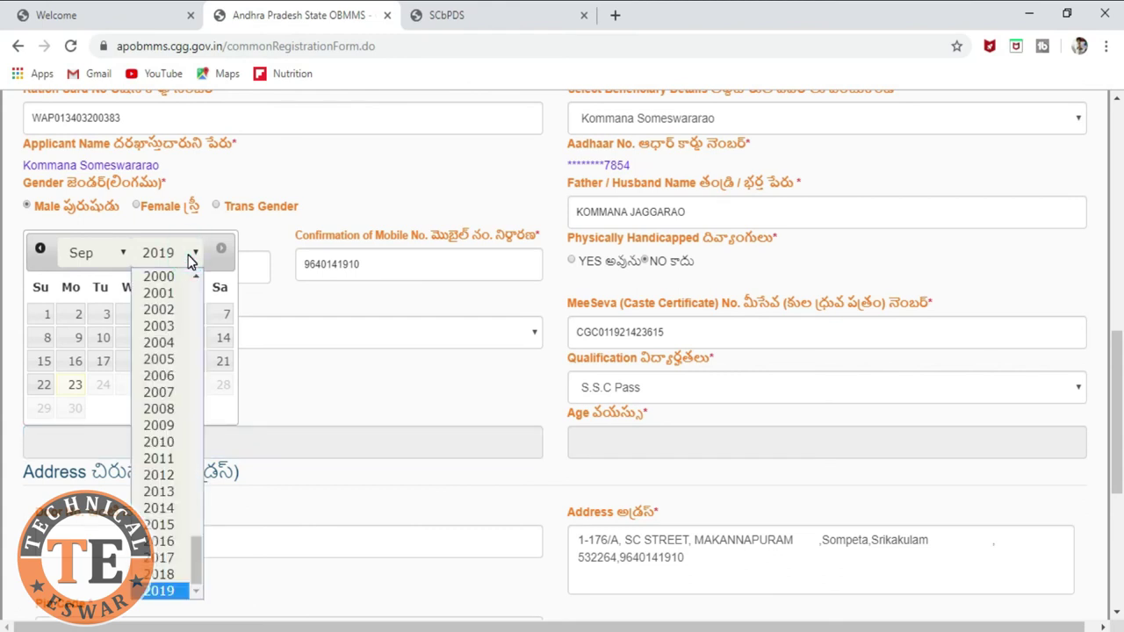
pyautogui.scroll(5, 167, 439)
pyautogui.click(173, 514)
pyautogui.click(176, 253)
pyautogui.click(156, 452)
pyautogui.click(96, 253)
pyautogui.click(88, 457)
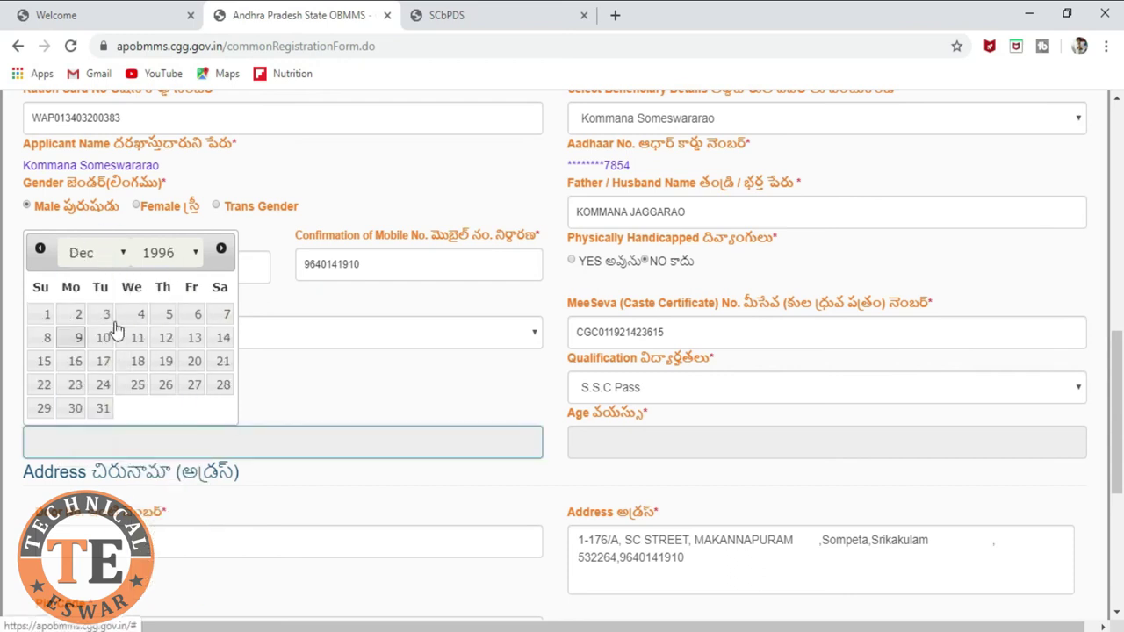
pyautogui.click(163, 337)
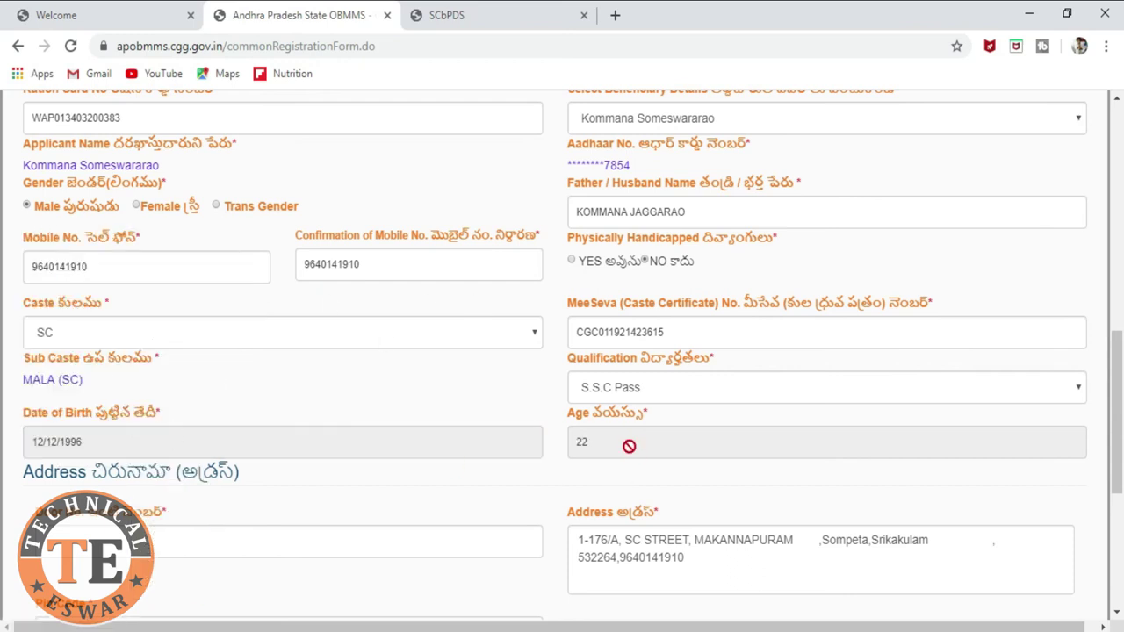
pyautogui.scroll(-2, 629, 447)
pyautogui.click(201, 372)
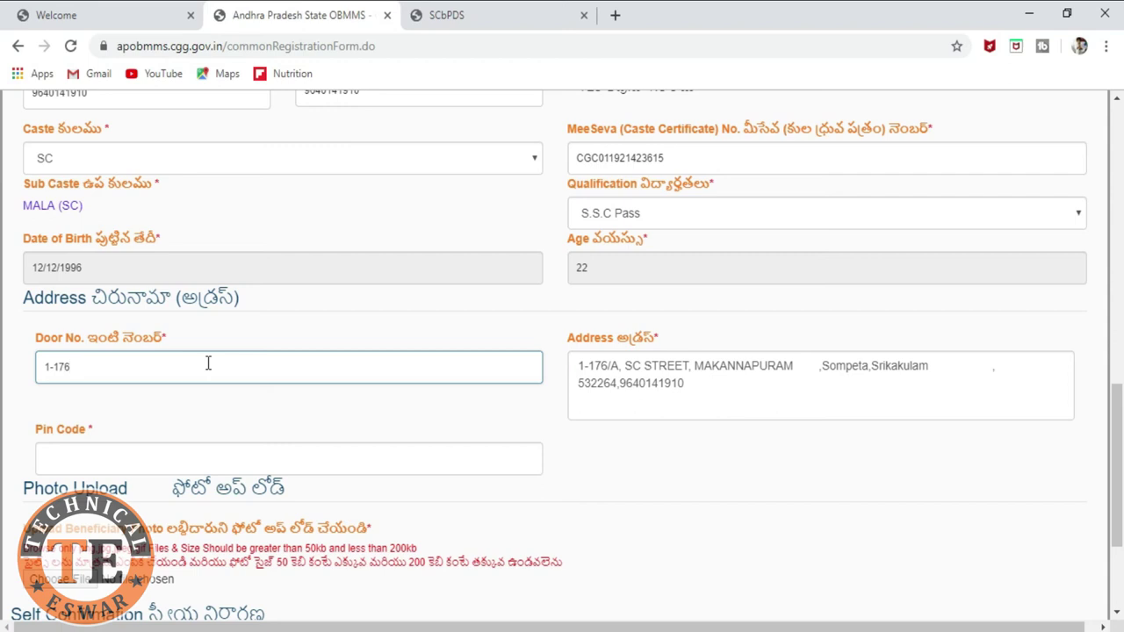
# Step: Enter the applicant's door number and pin code in the address section
pyautogui.click(165, 465)
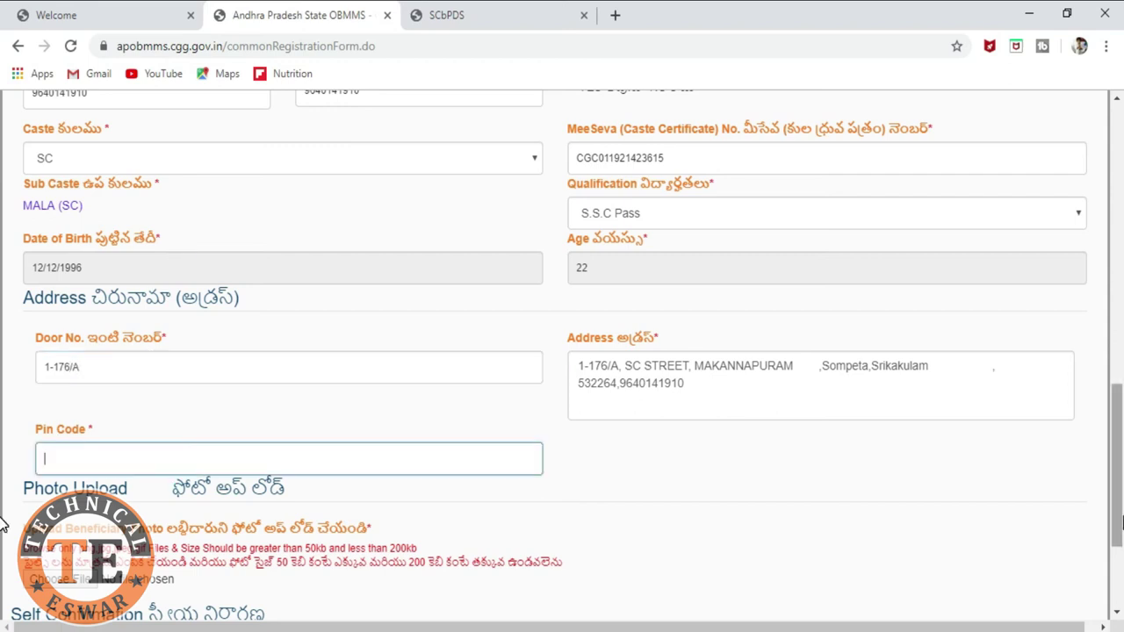
pyautogui.write('532264')
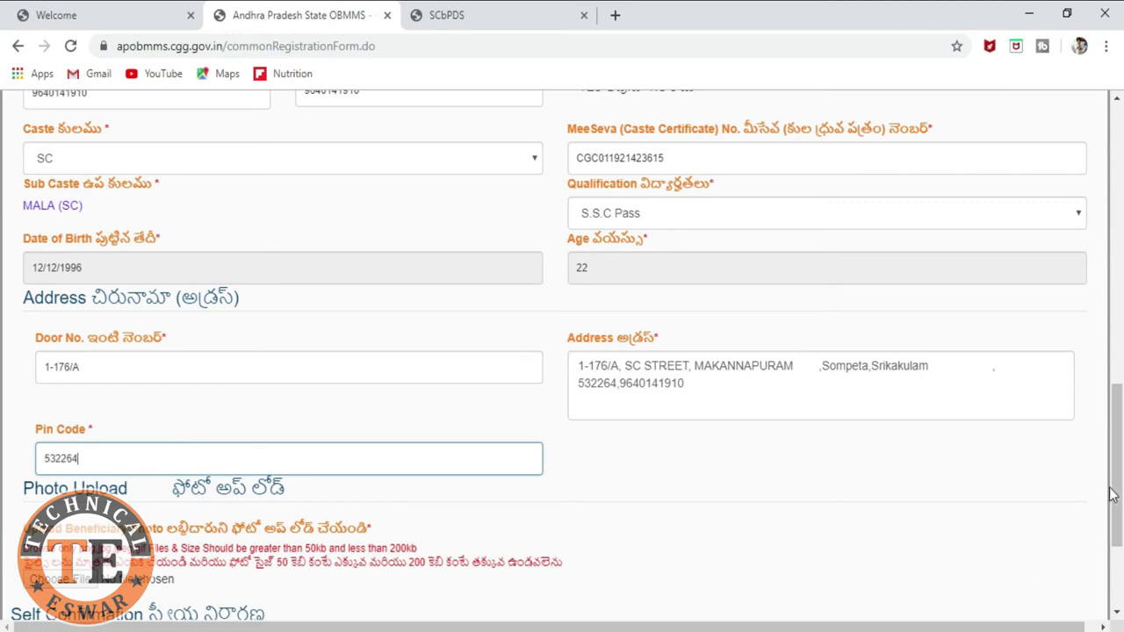
# Step: Highlight the photo size limits: 50 kb minimum and 200 kb maximum
pyautogui.scroll(-1, 454, 465)
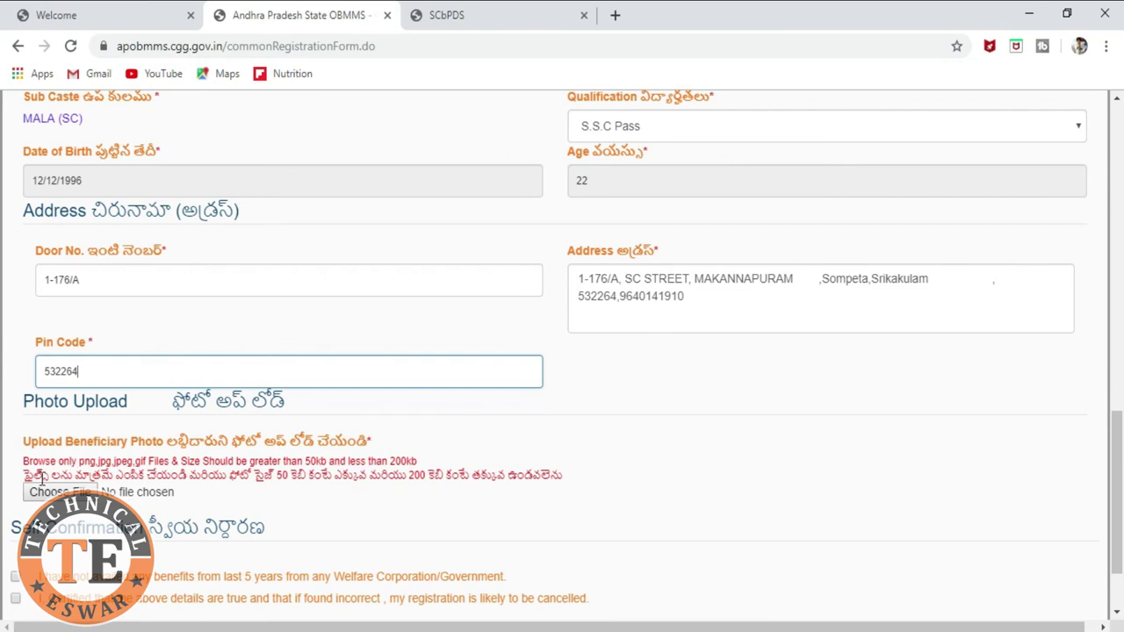
pyautogui.click(276, 479)
pyautogui.doubleClick(281, 477)
pyautogui.click(287, 481)
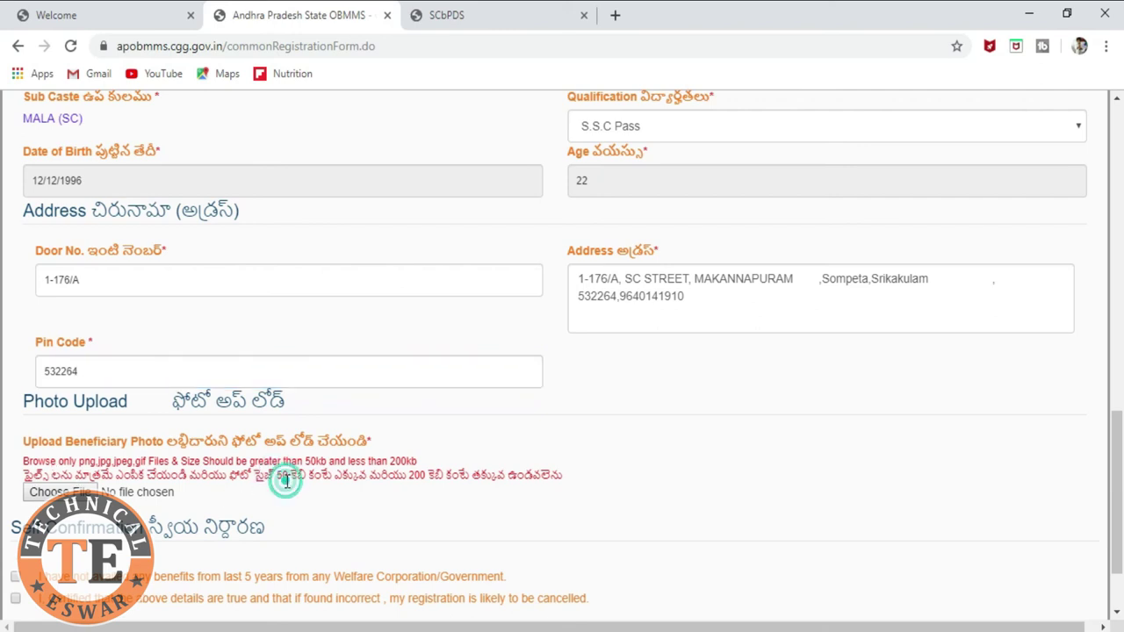
pyautogui.doubleClick(416, 475)
pyautogui.click(1034, 18)
pyautogui.rightClick(395, 478)
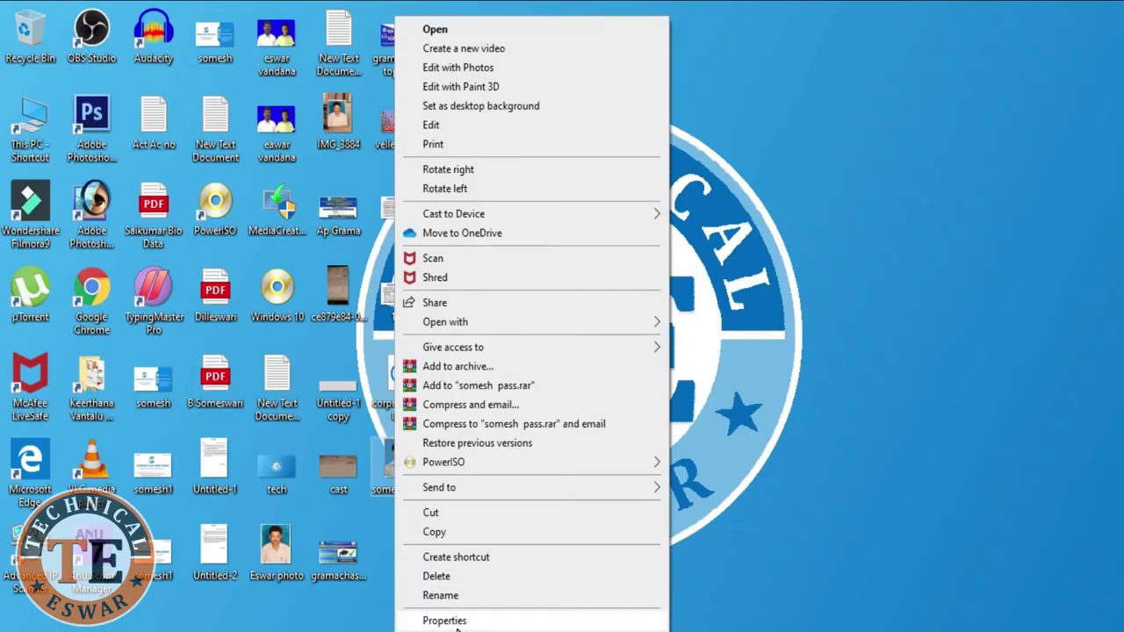
pyautogui.click(456, 624)
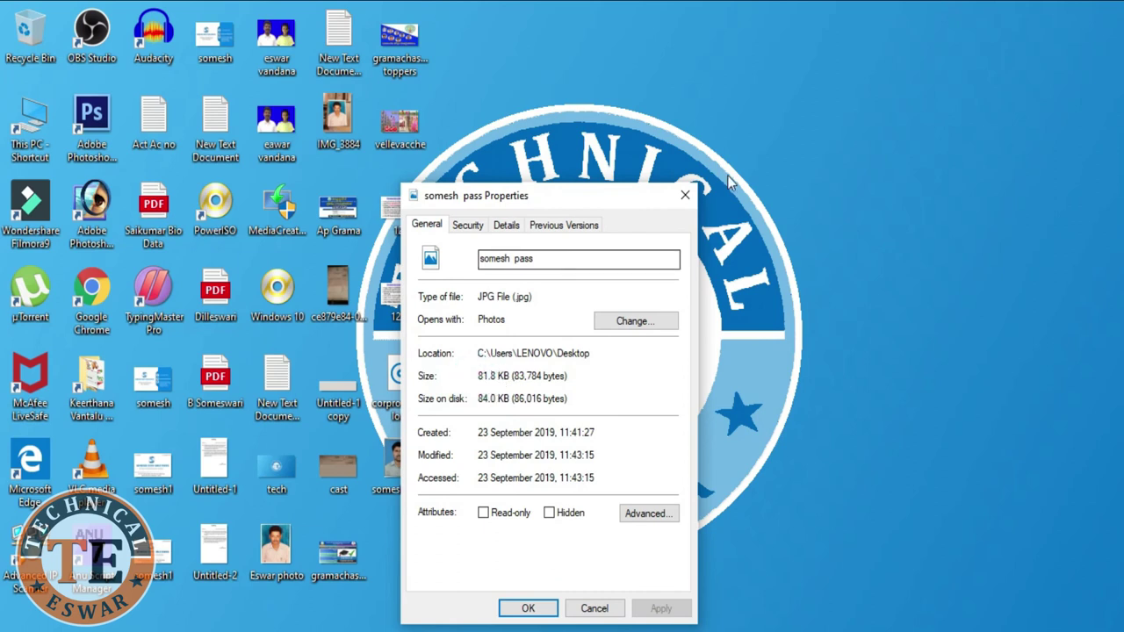
pyautogui.click(684, 197)
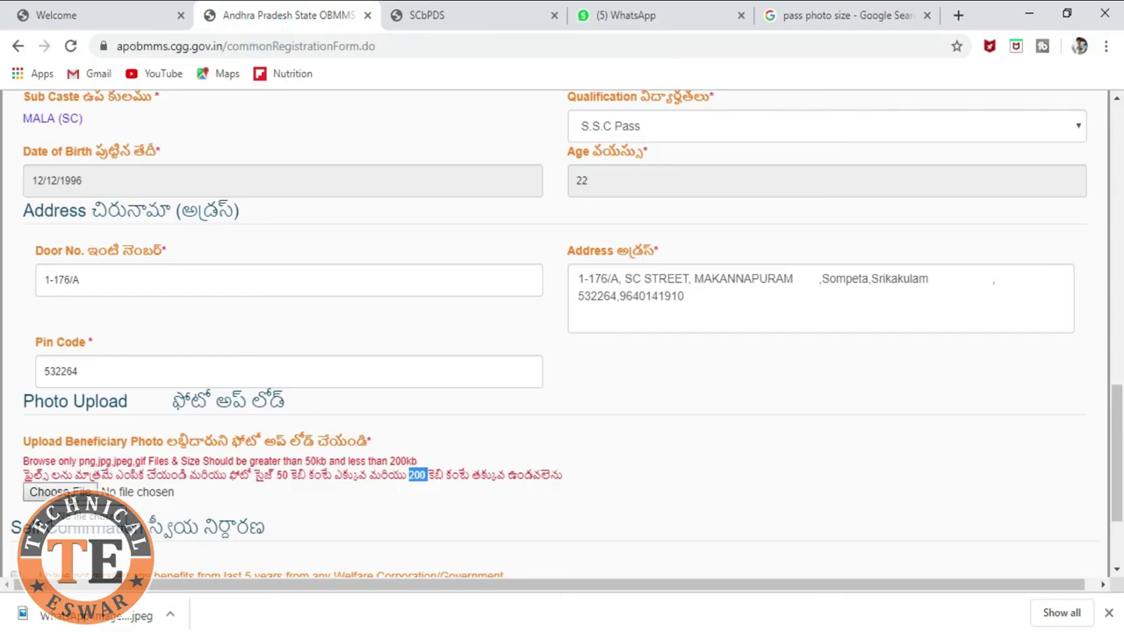
# Step: Upload the beneficiary's passport photo JPG from the Desktop into the photo field
pyautogui.click(53, 497)
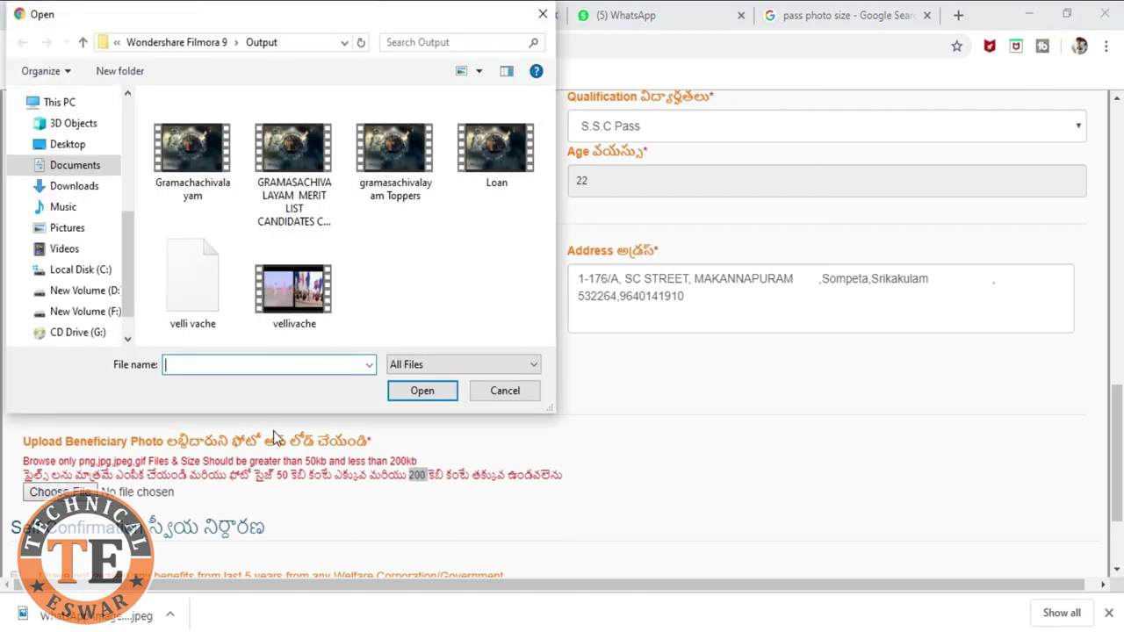
pyautogui.click(70, 146)
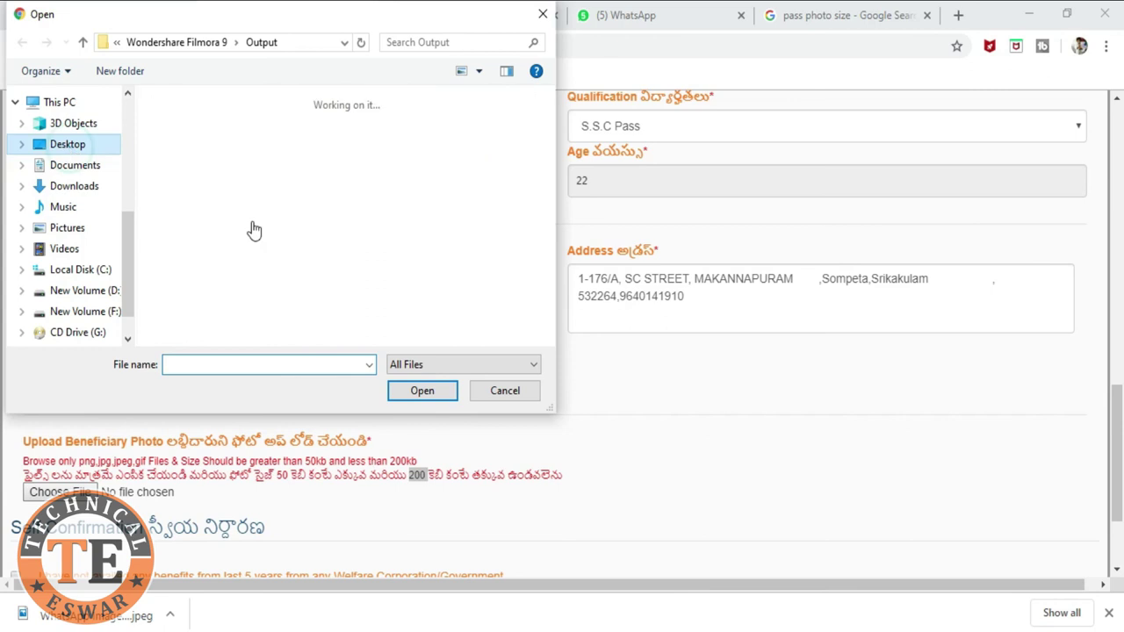
pyautogui.scroll(-10, 359, 268)
pyautogui.scroll(3, 359, 270)
pyautogui.scroll(-2, 369, 246)
pyautogui.click(380, 224)
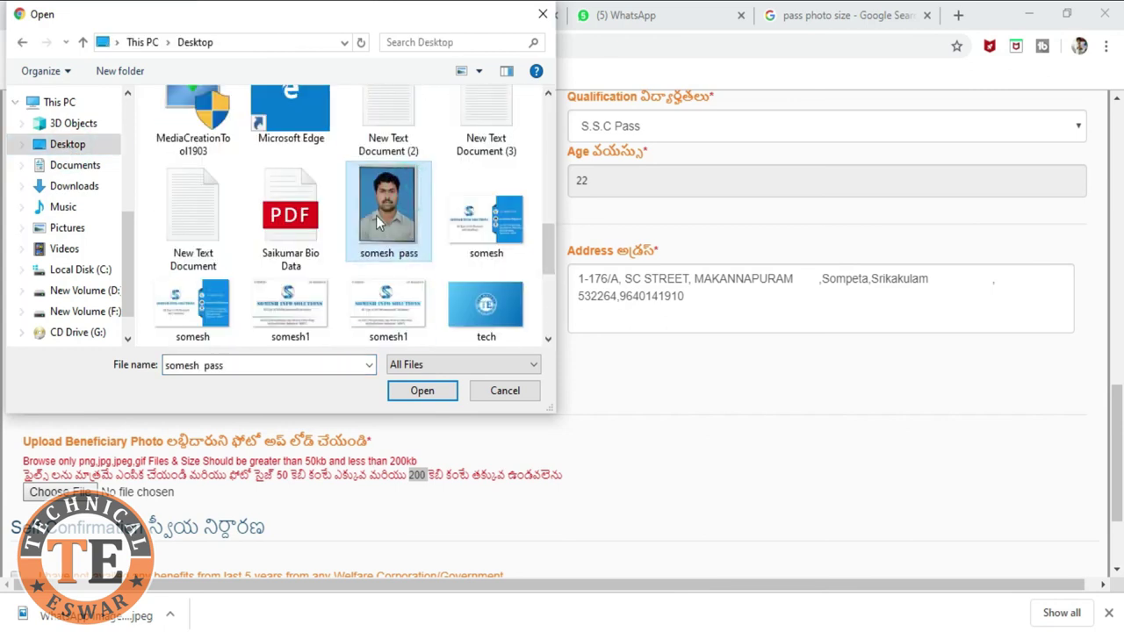
pyautogui.click(425, 397)
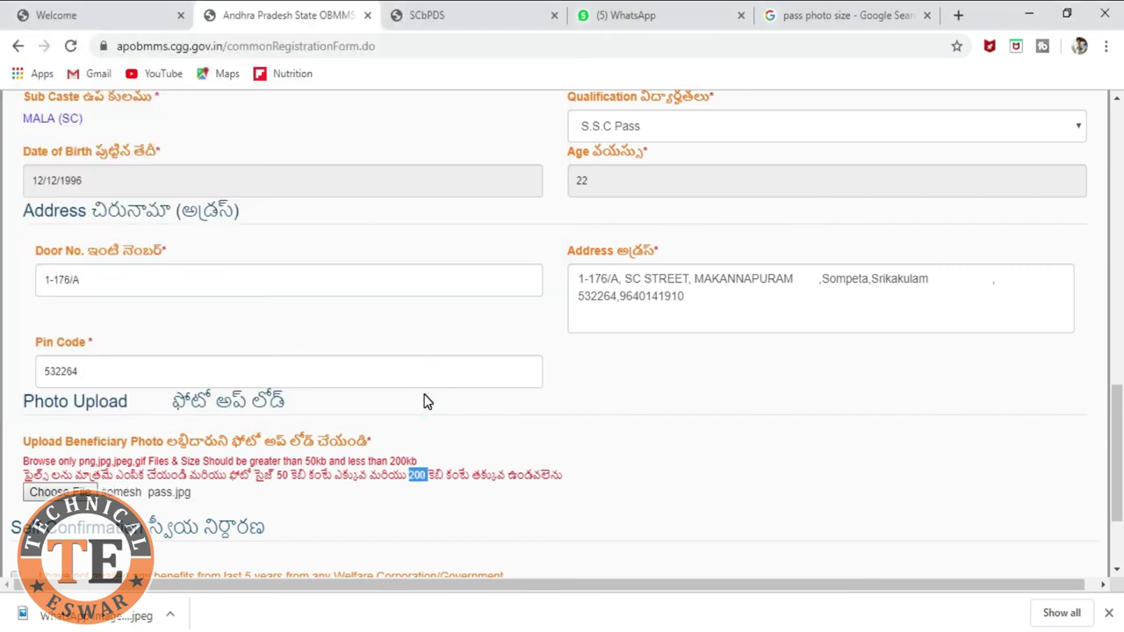
pyautogui.scroll(-1, 312, 483)
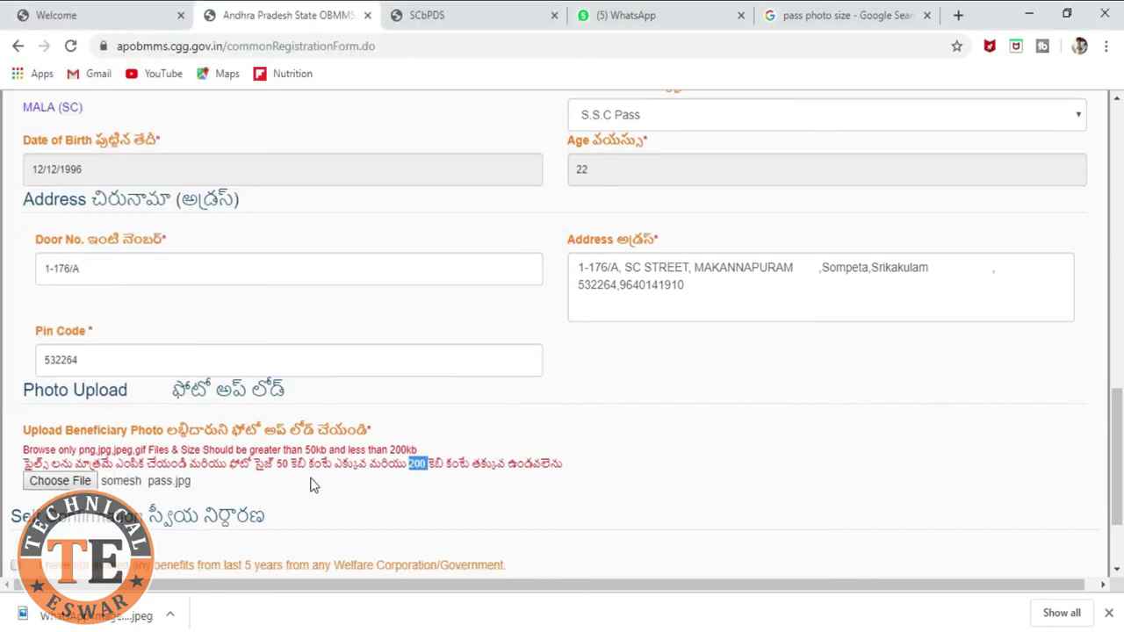
pyautogui.scroll(-2, 313, 483)
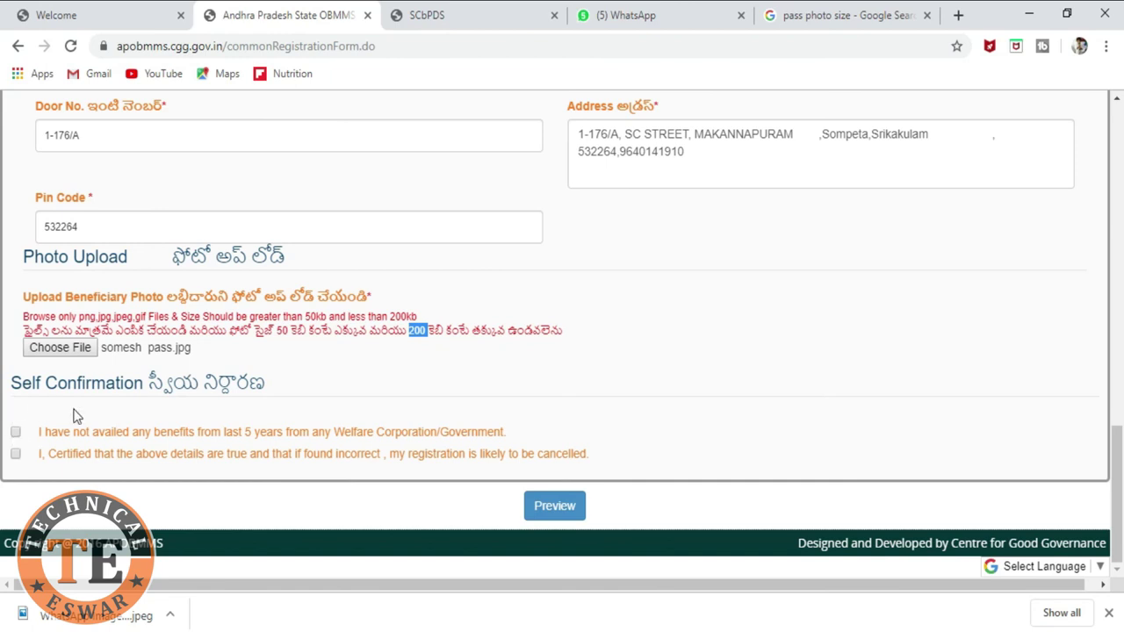
# Step: Tick the no-welfare-benefits and true-details declarations, then show the read-only preview
pyautogui.click(15, 432)
pyautogui.click(15, 454)
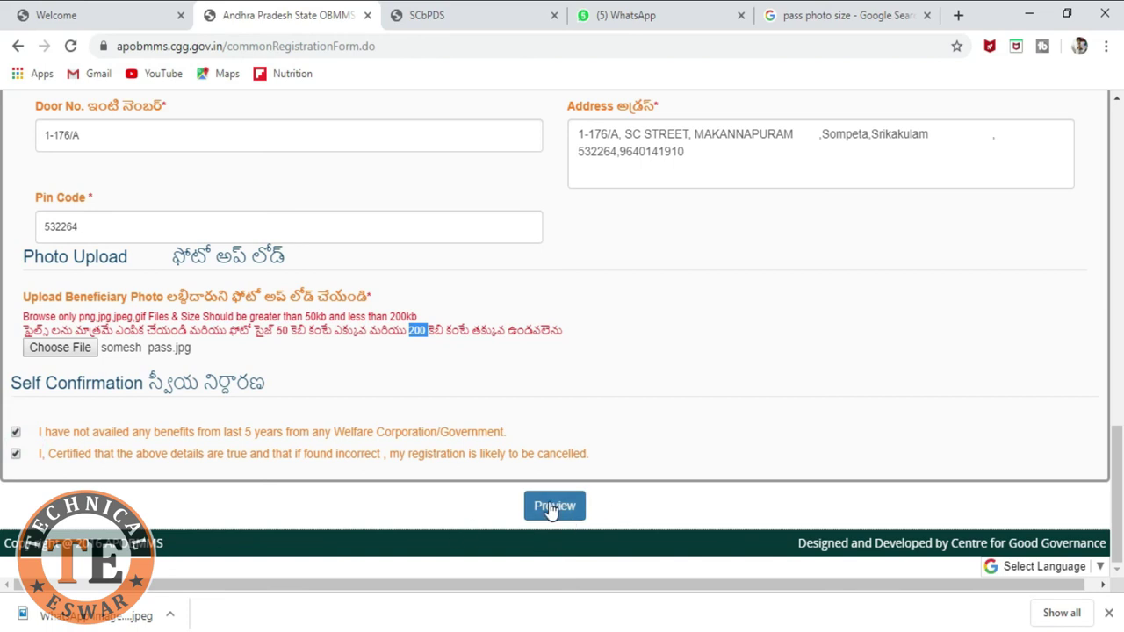
pyautogui.click(551, 510)
# Step: Scroll through every section of the read-only preview and submit the form
pyautogui.scroll(2, 749, 382)
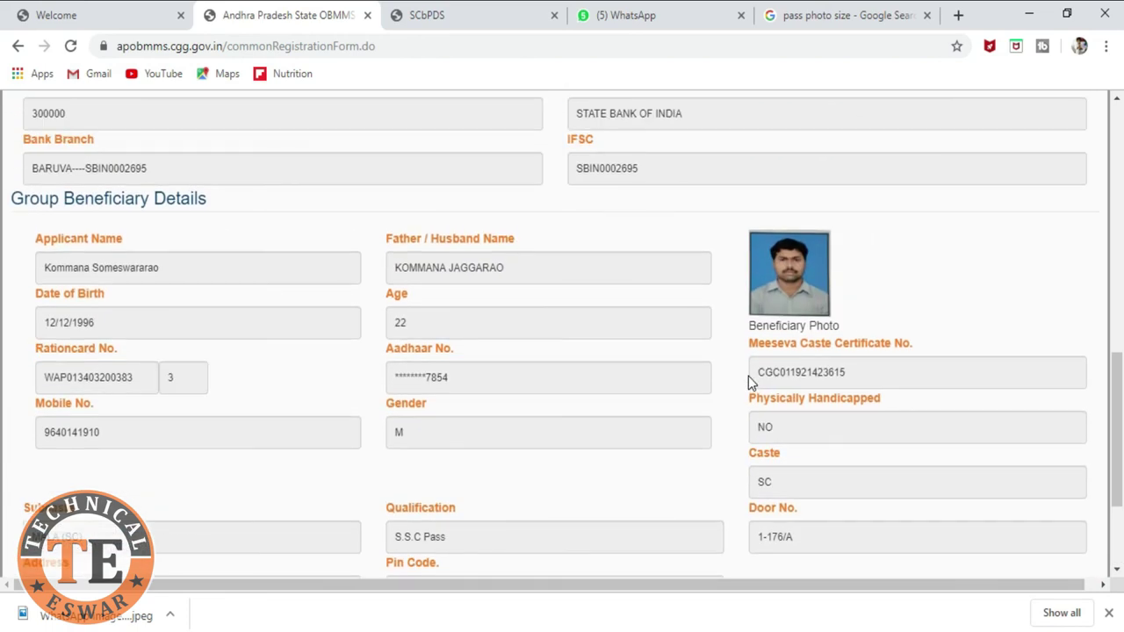
pyautogui.scroll(6, 100, 188)
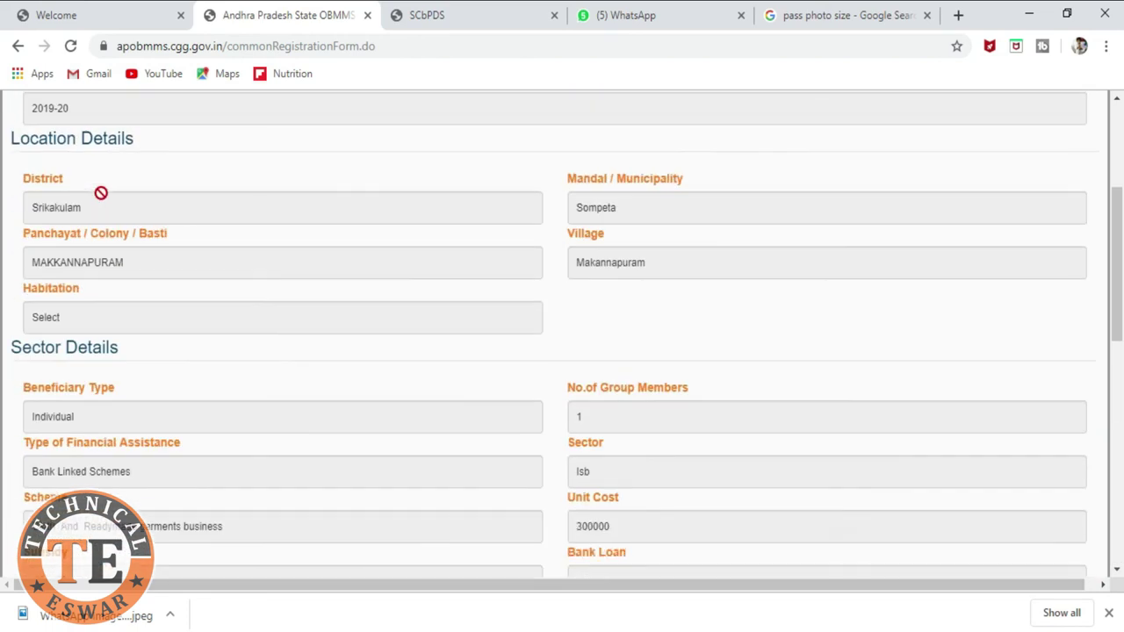
pyautogui.scroll(3, 244, 253)
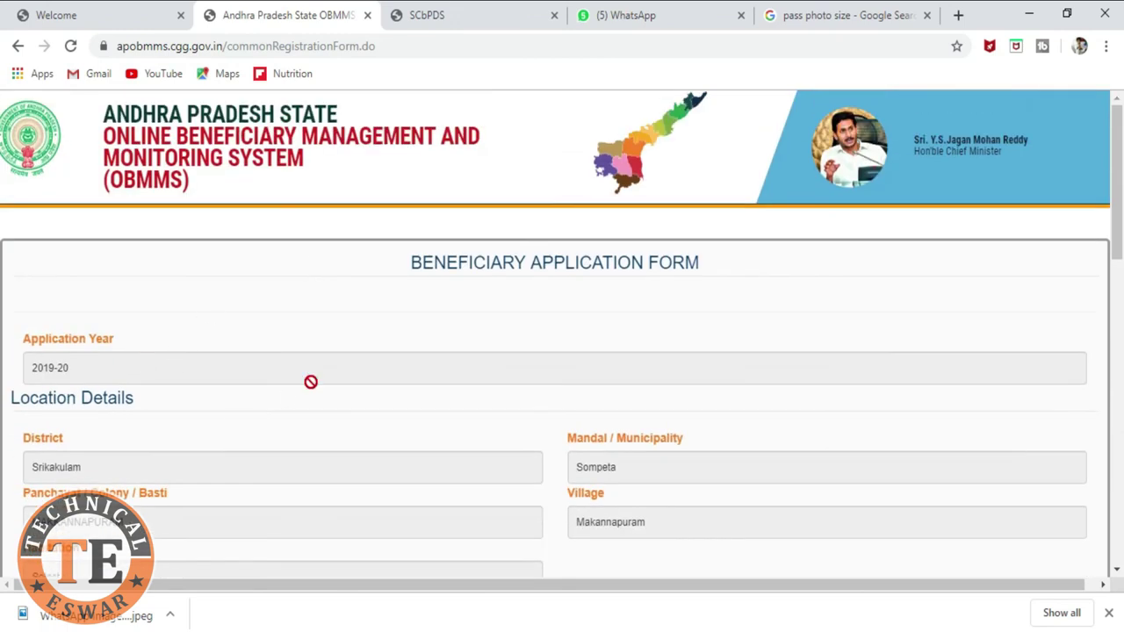
pyautogui.scroll(-1, 308, 381)
pyautogui.scroll(-1, 314, 389)
pyautogui.scroll(-3, 358, 341)
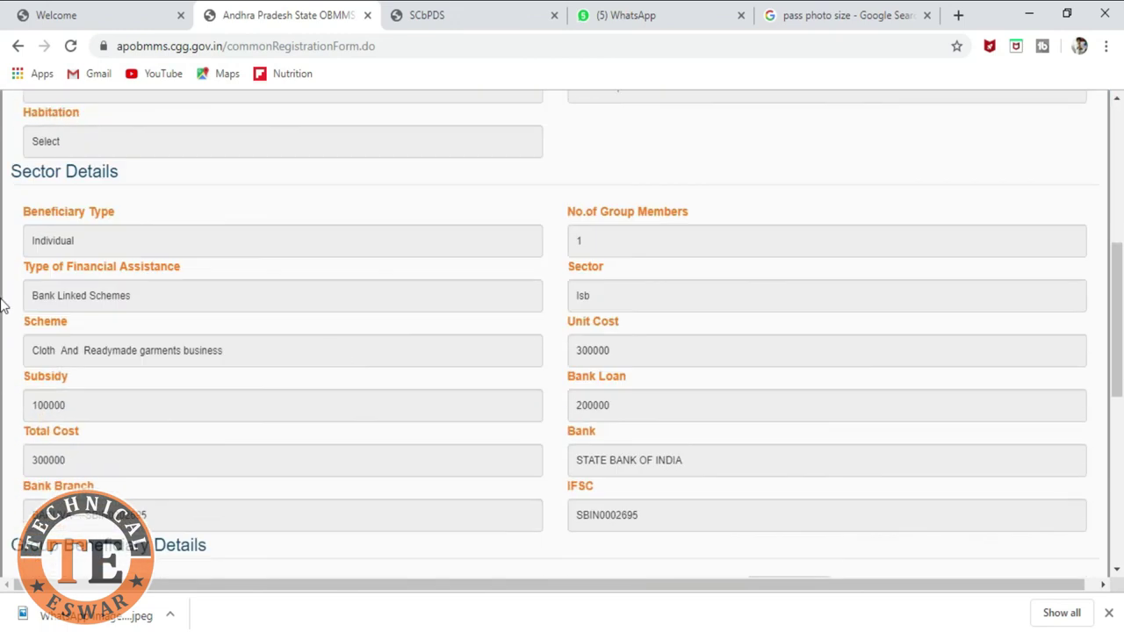
pyautogui.scroll(-2, 135, 349)
pyautogui.scroll(-2, 137, 490)
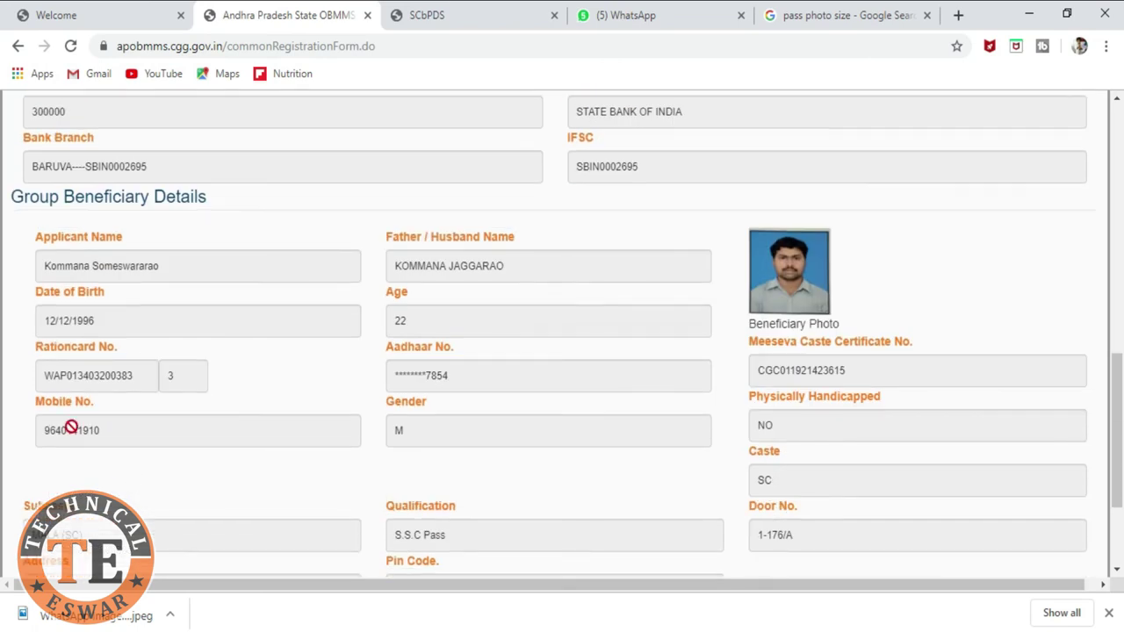
pyautogui.scroll(-1, 352, 409)
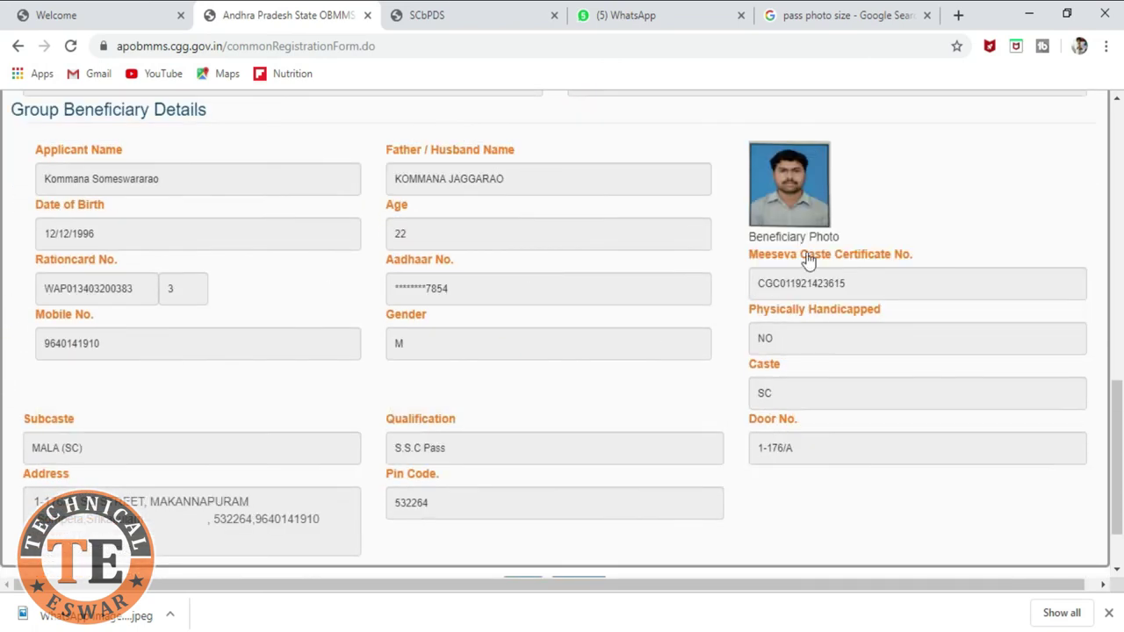
pyautogui.scroll(-1, 650, 489)
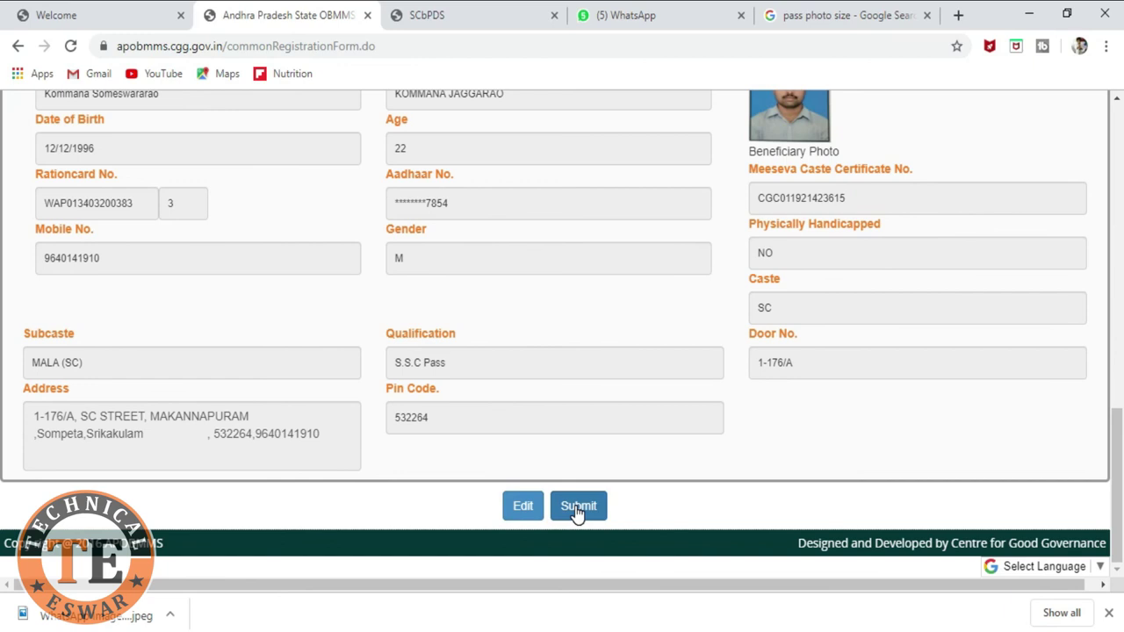
pyautogui.scroll(7, 605, 427)
pyautogui.scroll(1, 604, 427)
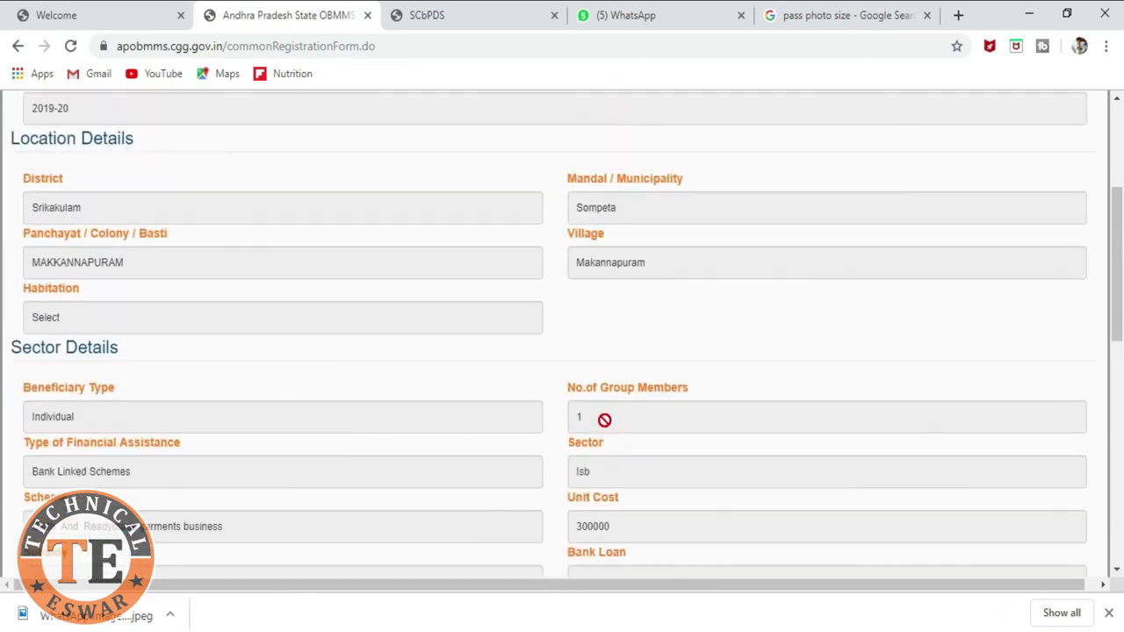
pyautogui.scroll(-6, 604, 427)
pyautogui.scroll(-1, 604, 420)
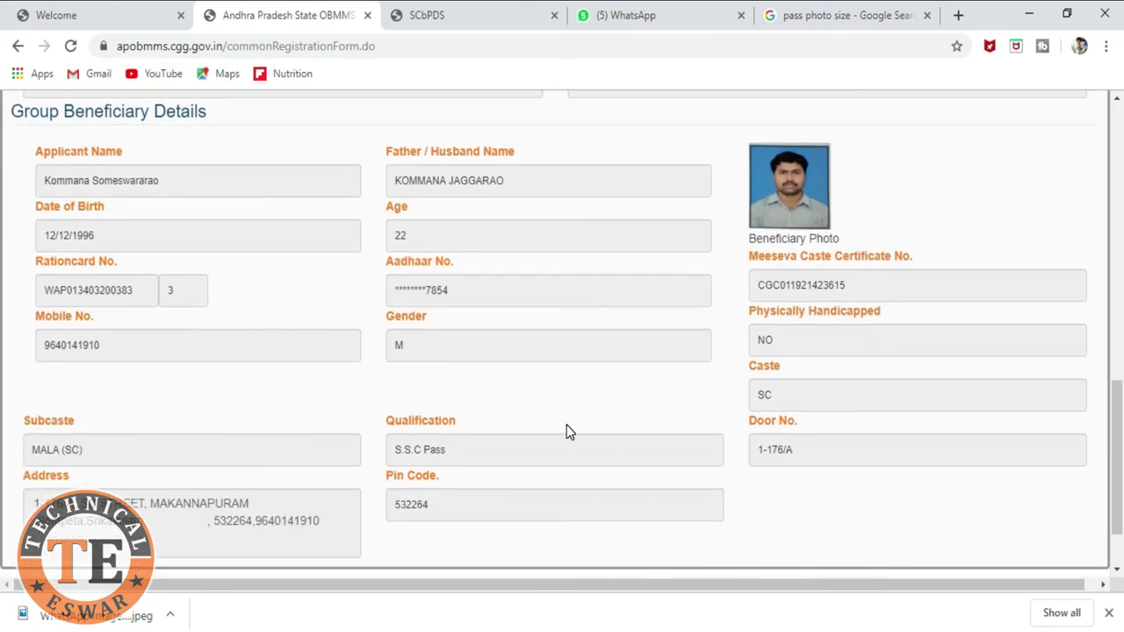
pyautogui.scroll(-1, 568, 430)
pyautogui.scroll(6, 566, 425)
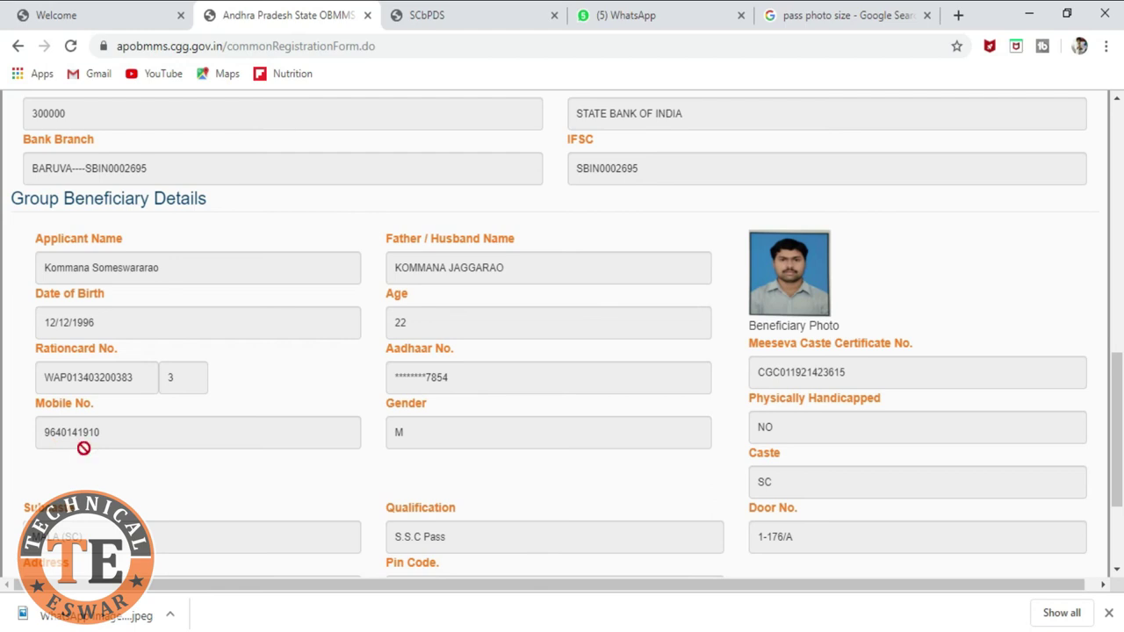
pyautogui.scroll(-2, 532, 477)
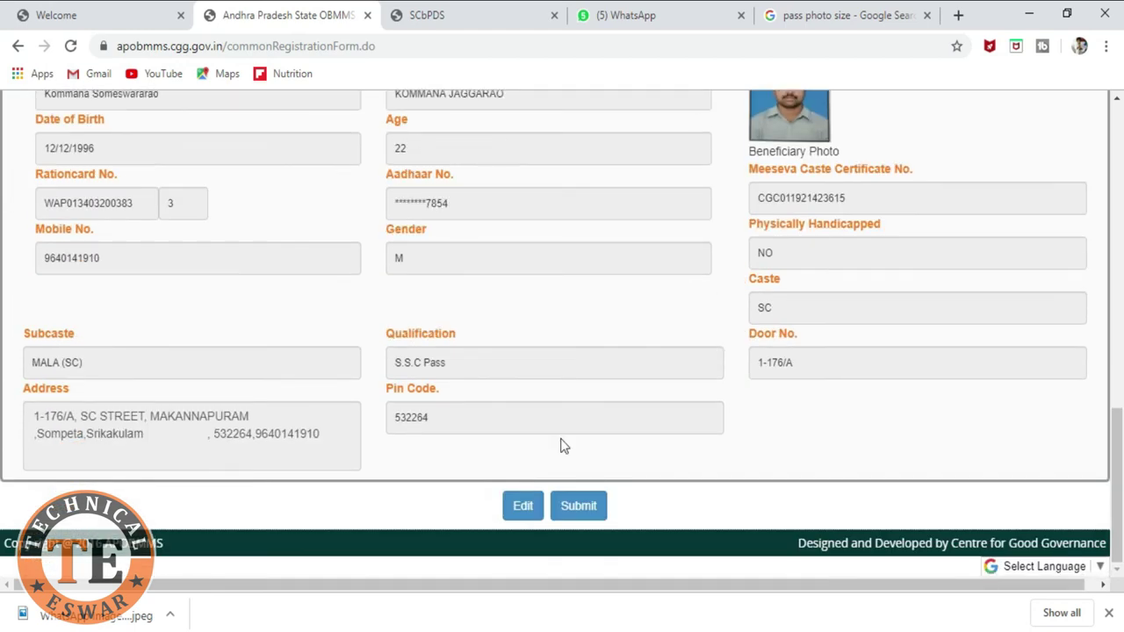
pyautogui.click(583, 511)
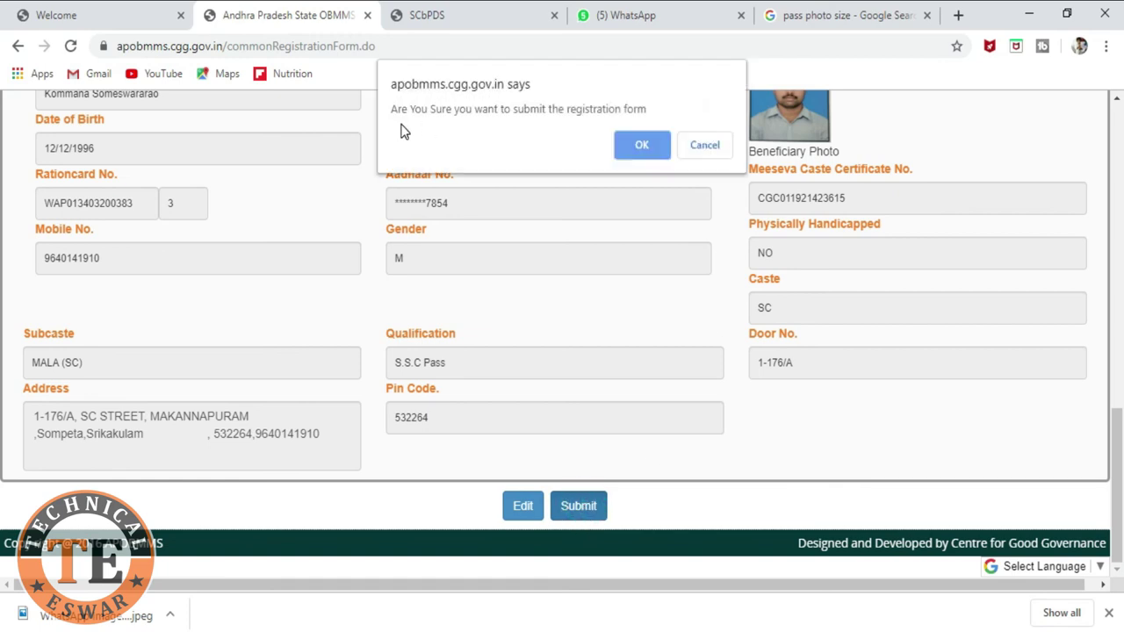
# Step: Confirm the submission and highlight the newly issued beneficiary ID on the thank-you page
pyautogui.click(642, 146)
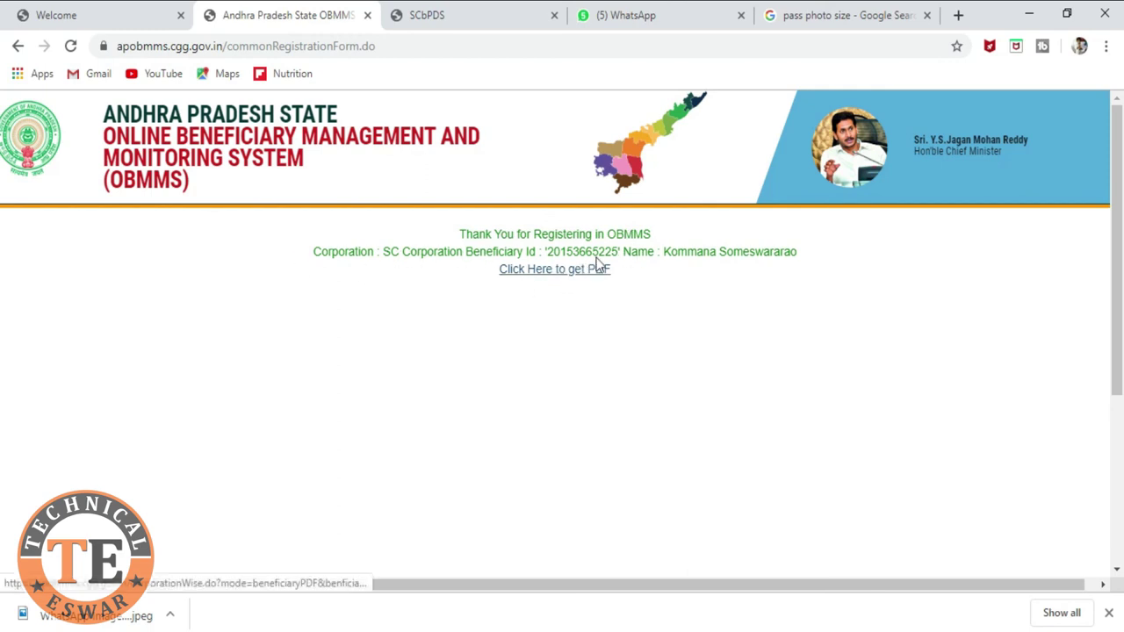
pyautogui.moveTo(545, 253); pyautogui.dragTo(620, 255)
pyautogui.click(618, 298)
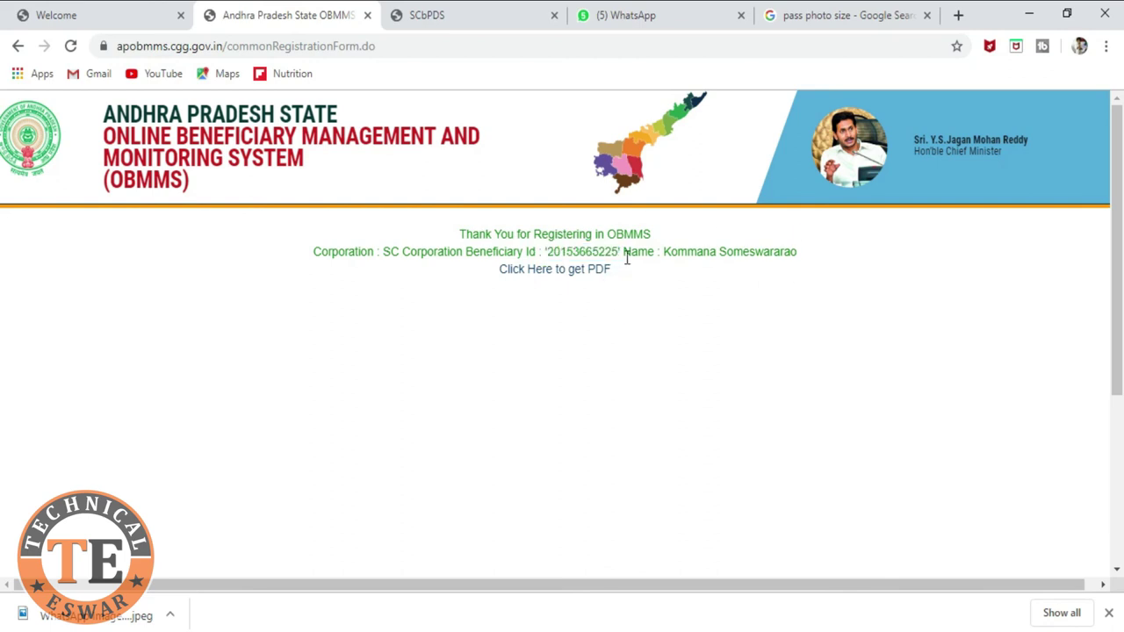
pyautogui.doubleClick(547, 252)
pyautogui.click(634, 334)
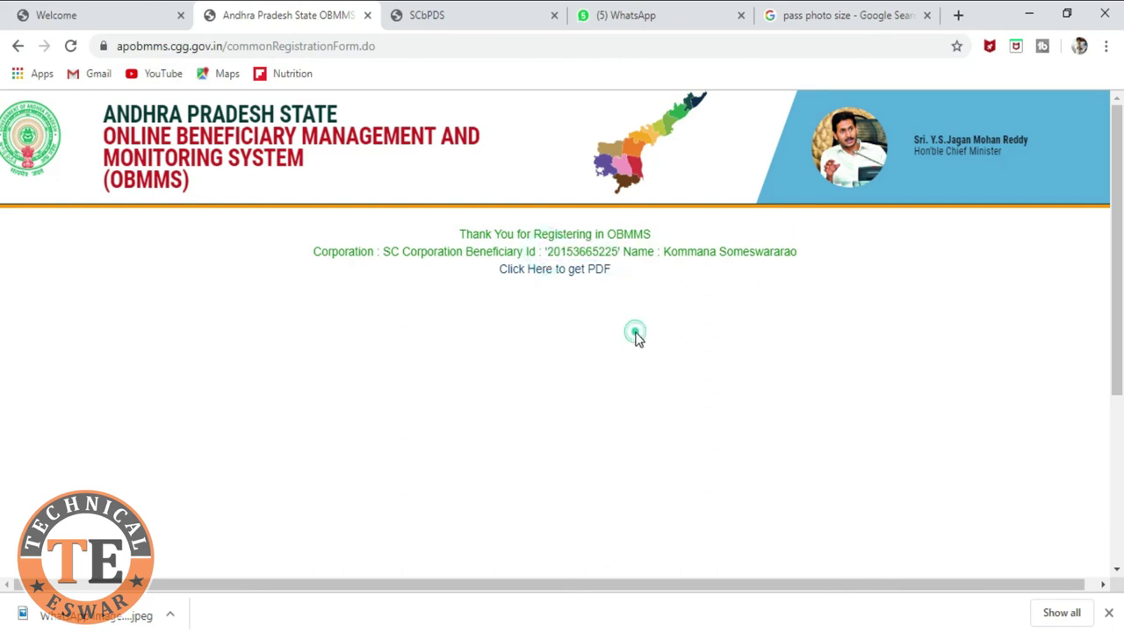
pyautogui.click(576, 275)
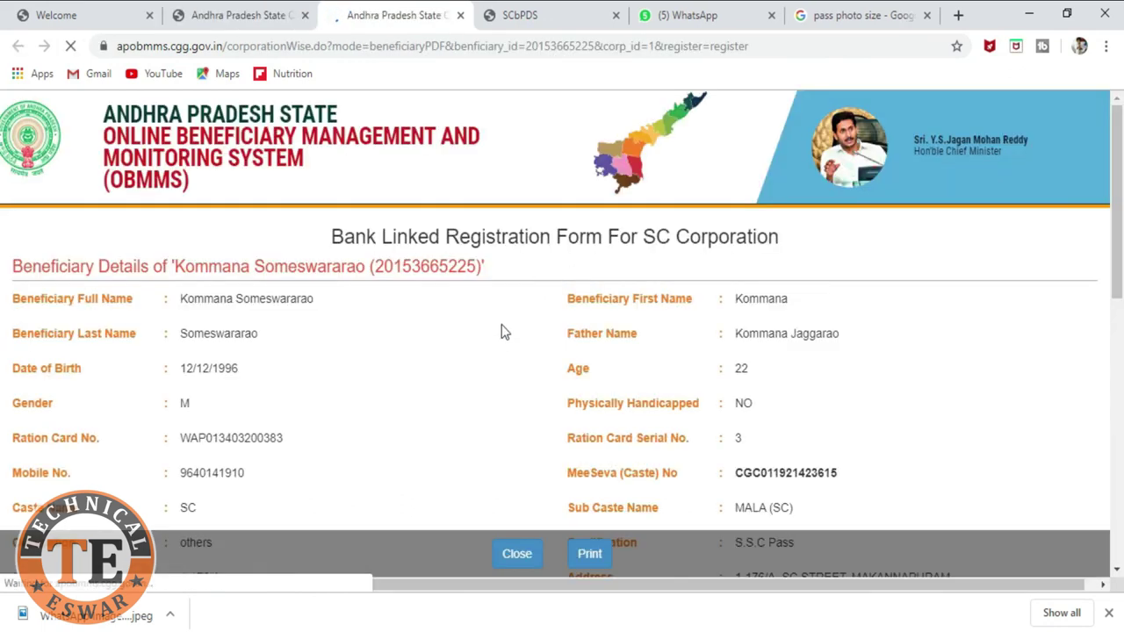
# Step: Review the Bank Linked Registration Form and open its 3-sheet Microsoft Print to PDF preview
pyautogui.scroll(-8, 497, 342)
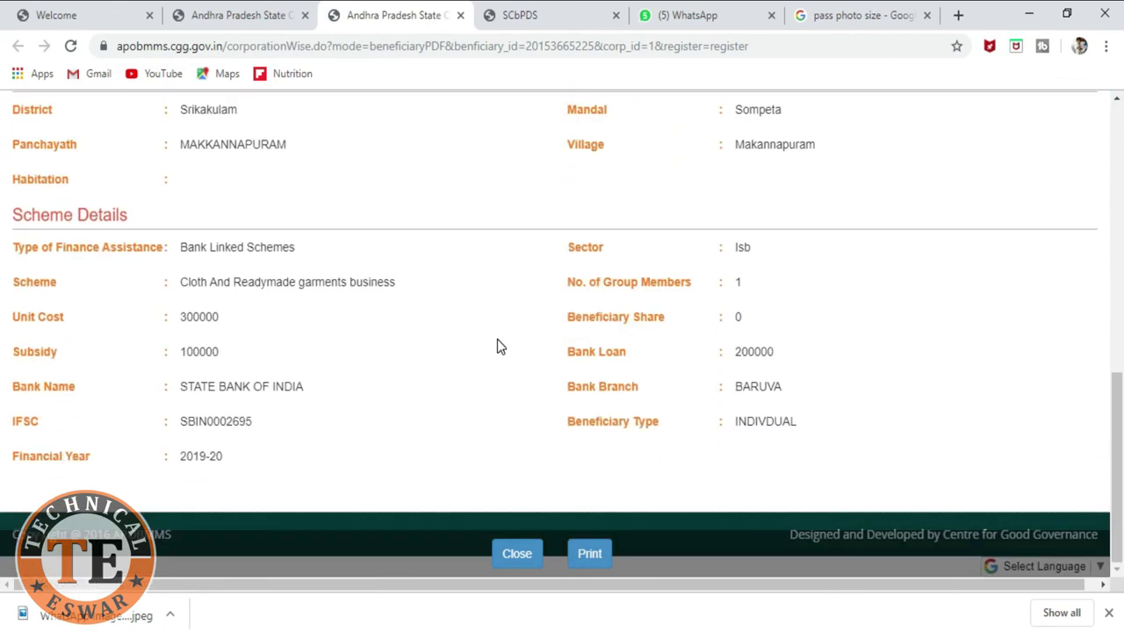
pyautogui.scroll(8, 497, 346)
pyautogui.scroll(-2, 497, 346)
pyautogui.scroll(-5, 497, 342)
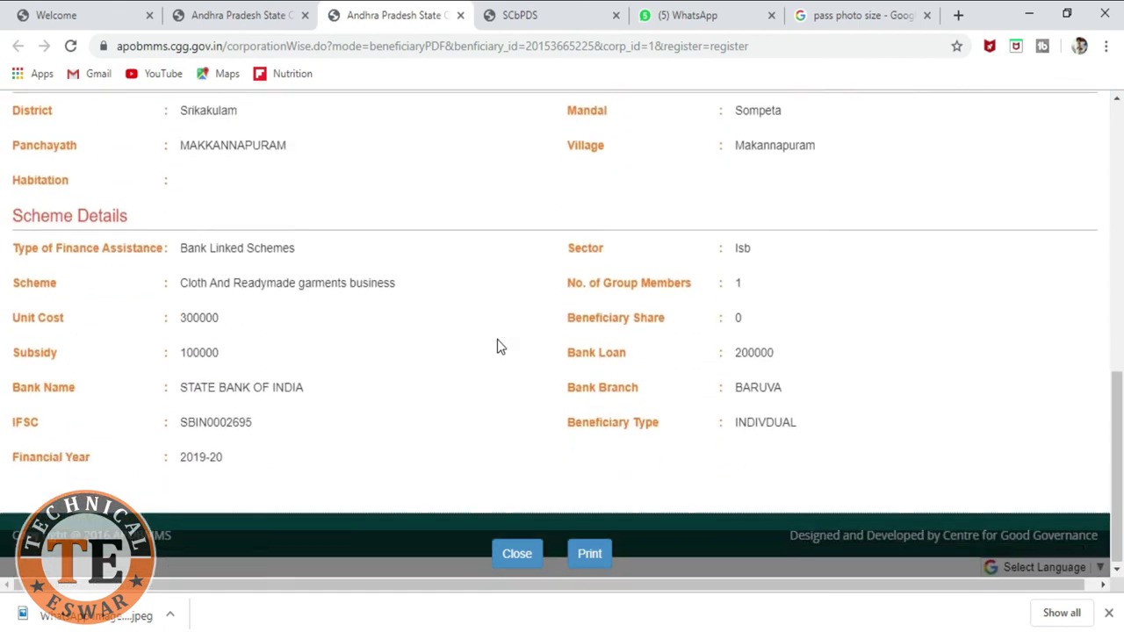
pyautogui.scroll(1, 488, 342)
pyautogui.scroll(-3, 532, 422)
pyautogui.scroll(8, 530, 408)
pyautogui.scroll(-2, 524, 409)
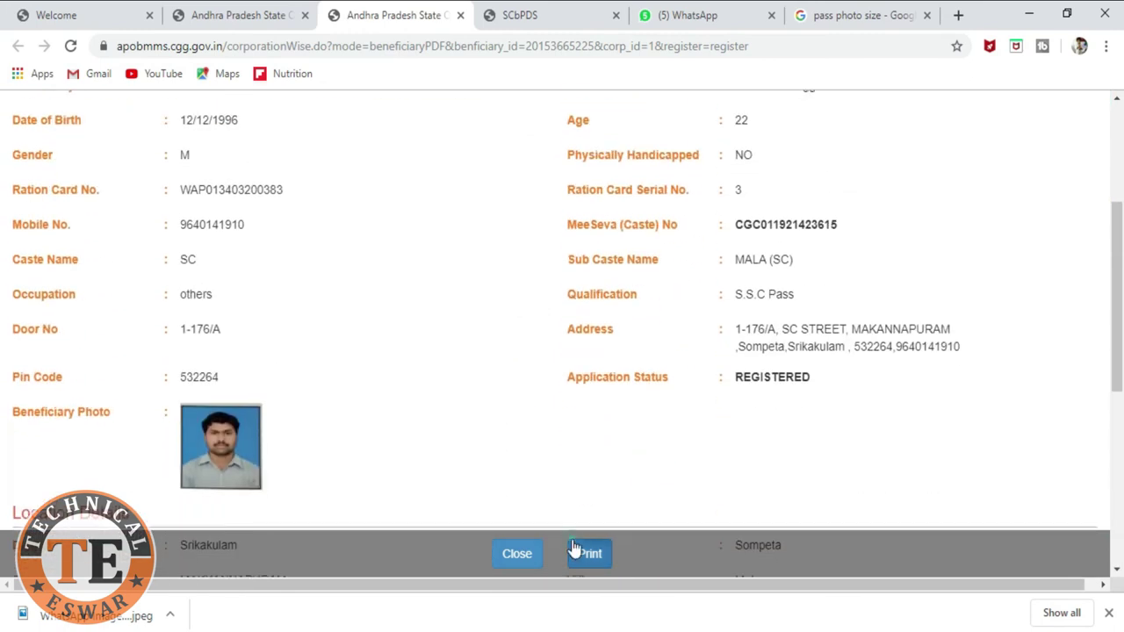
pyautogui.click(576, 551)
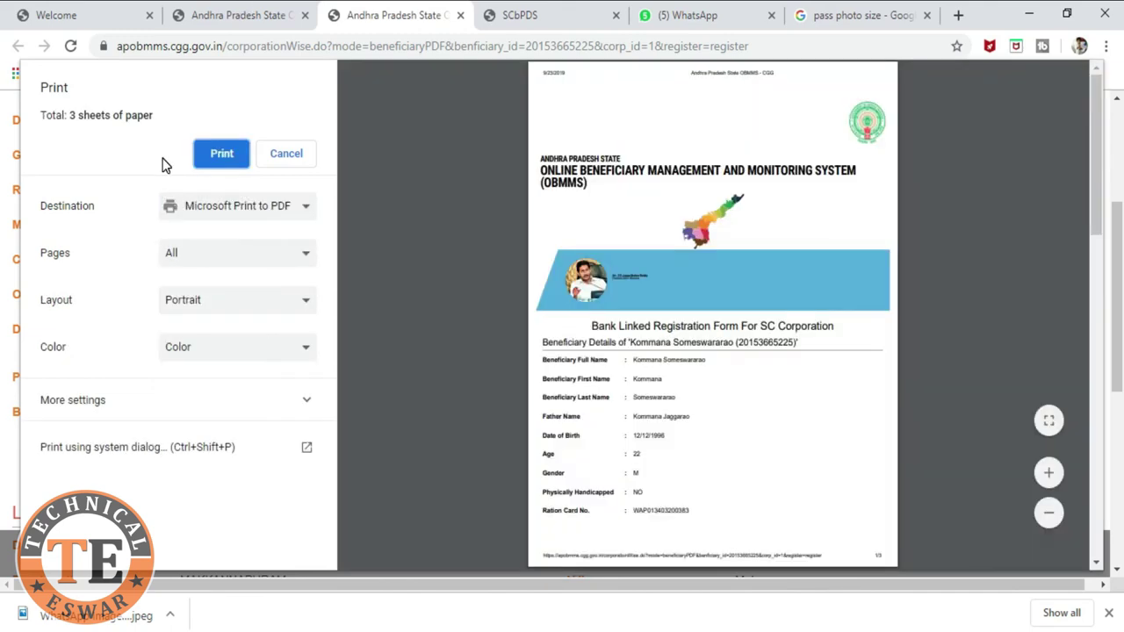
pyautogui.scroll(-5, 612, 347)
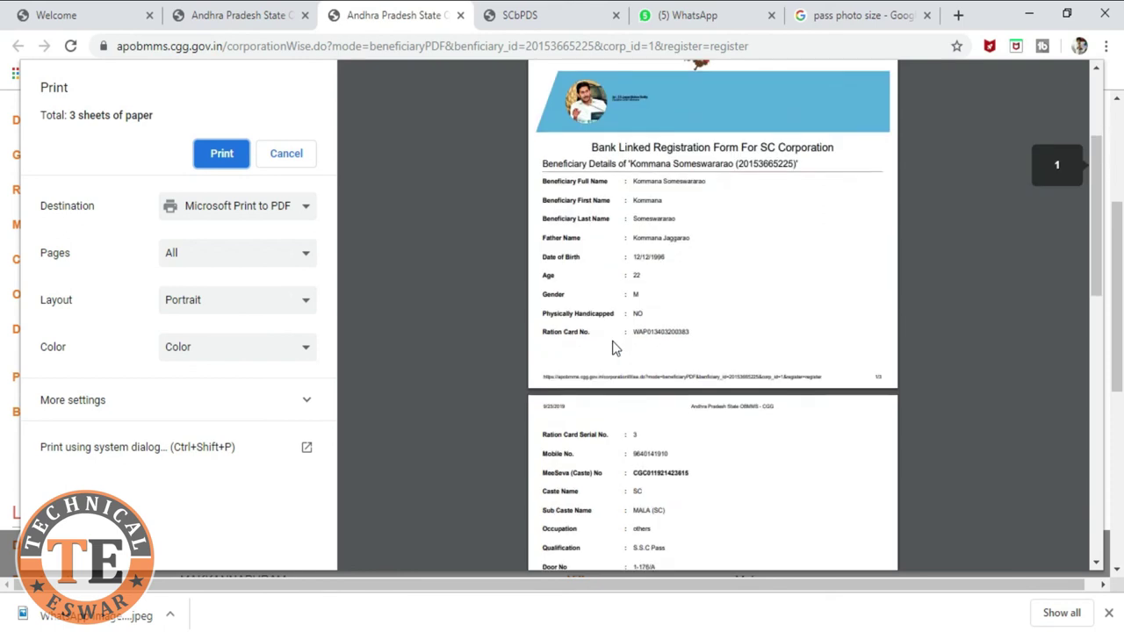
pyautogui.scroll(-5, 612, 347)
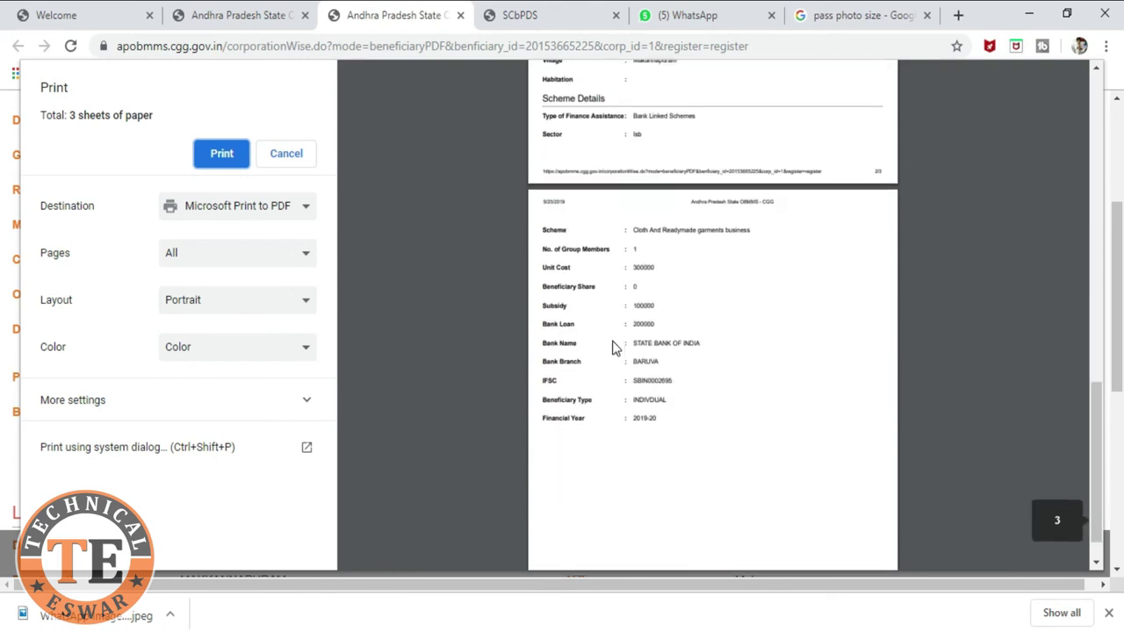
pyautogui.scroll(10, 612, 347)
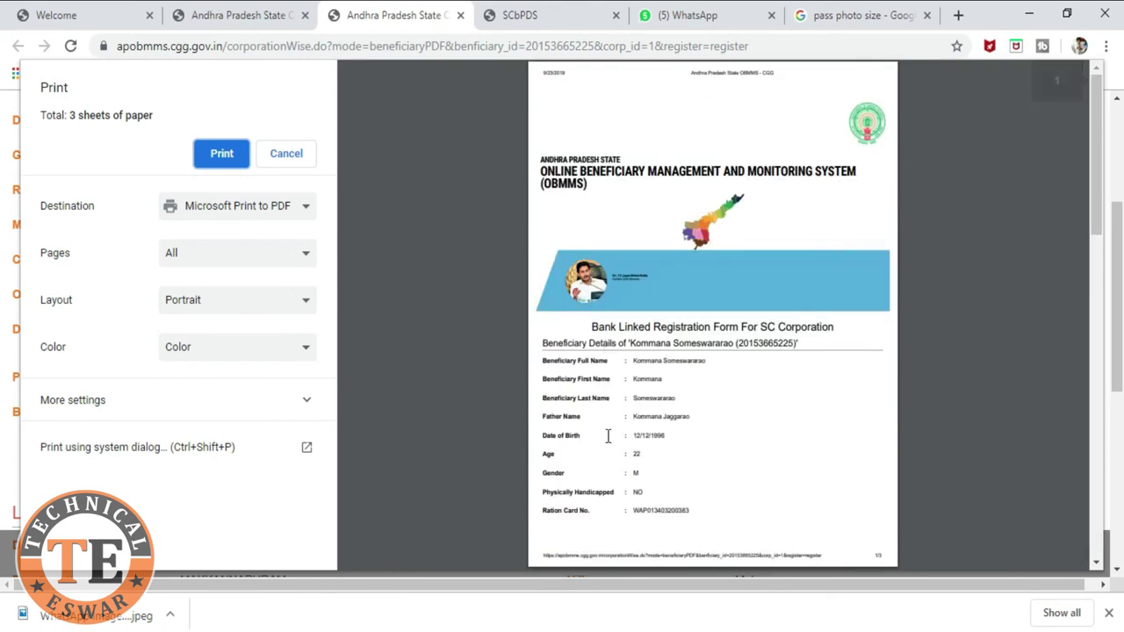